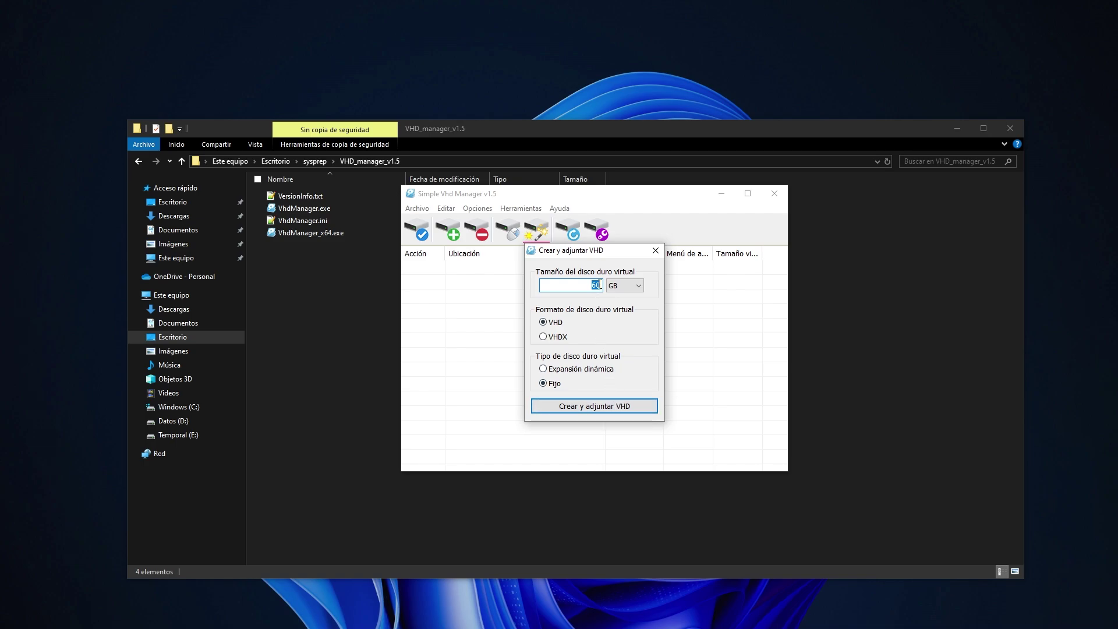
Create and attach a 64 GB VHD named windows11 on F:, then close Simple Vhd Manager.
text(6)
click(598, 406)
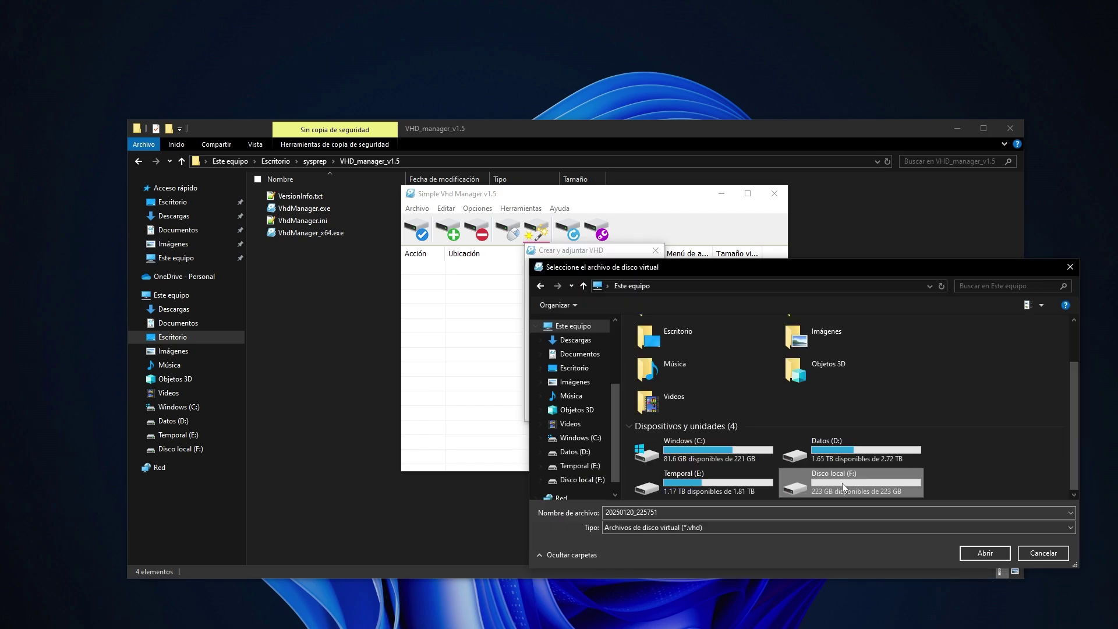
click(682, 511)
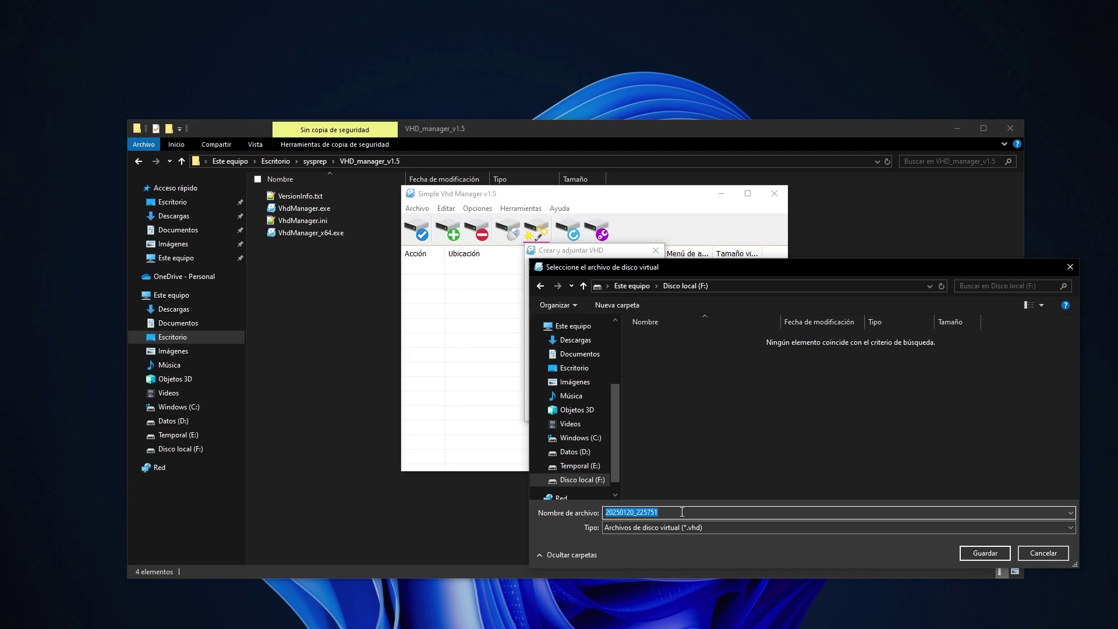
text(windows11)
click(978, 552)
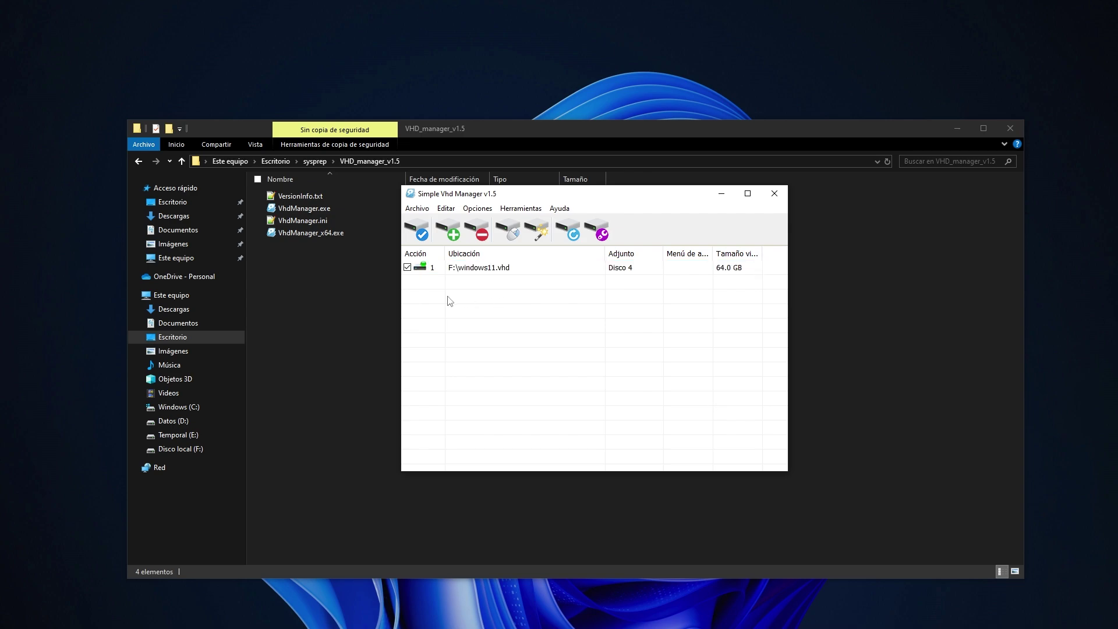
key(alt+F4)
Launch PartWinStaller and set Disk 4 to get fresh UEFI (GPT) partitions.
click(182, 162)
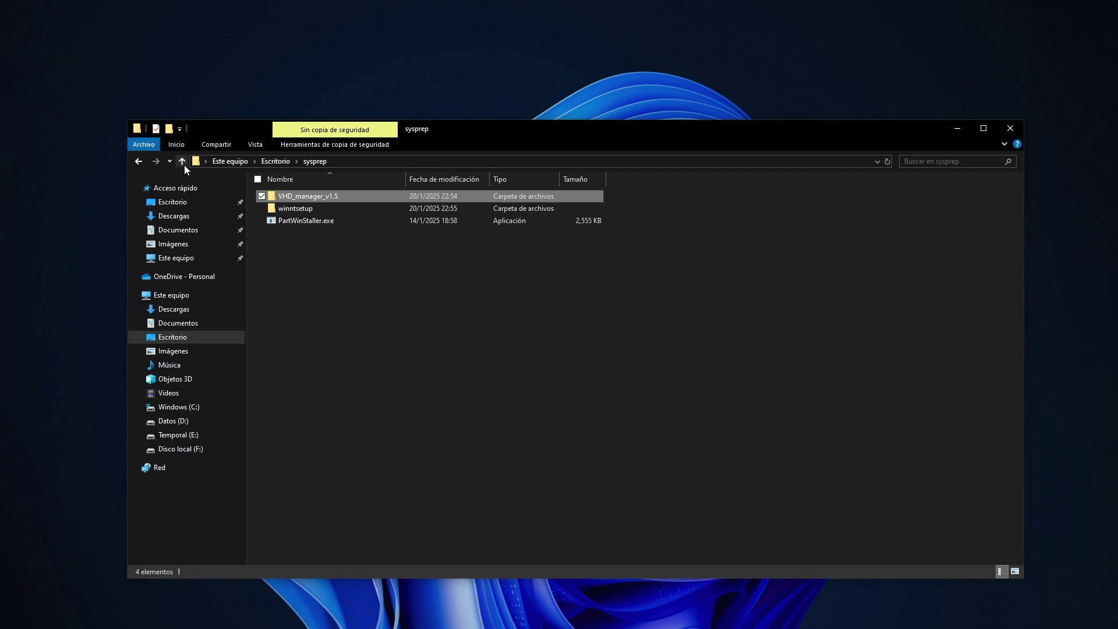
right_click(322, 222)
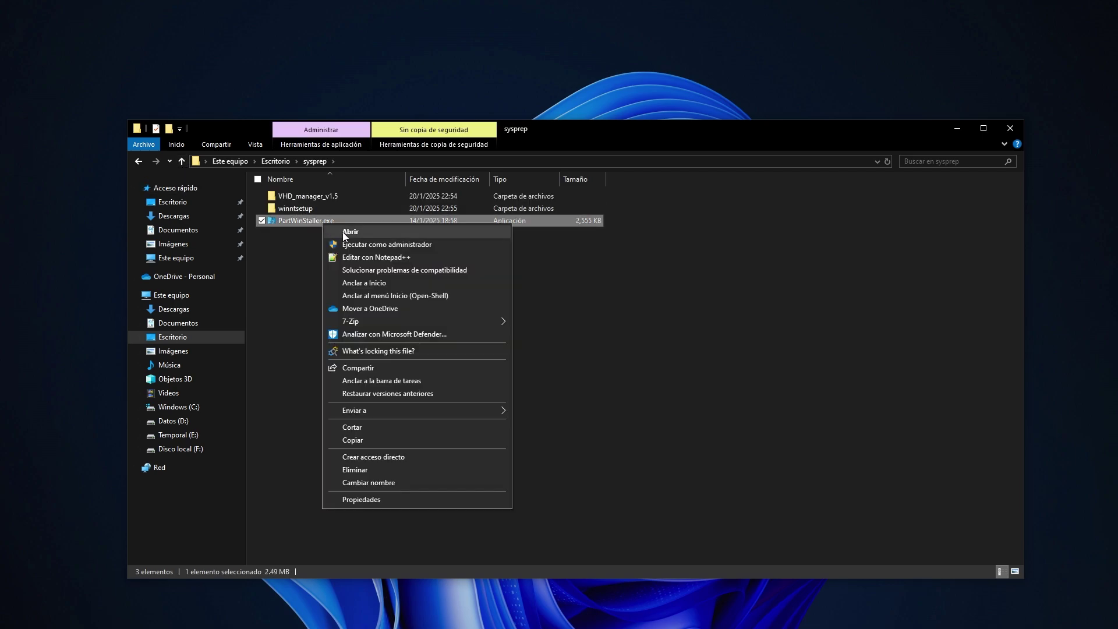
click(348, 232)
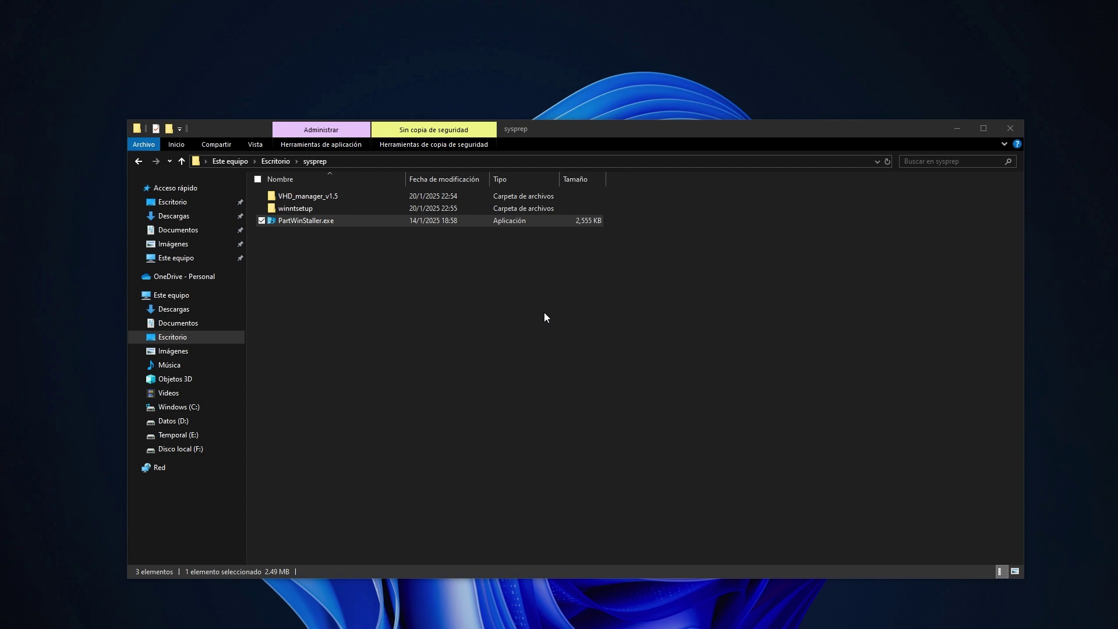
scroll(672, 284, down, 1)
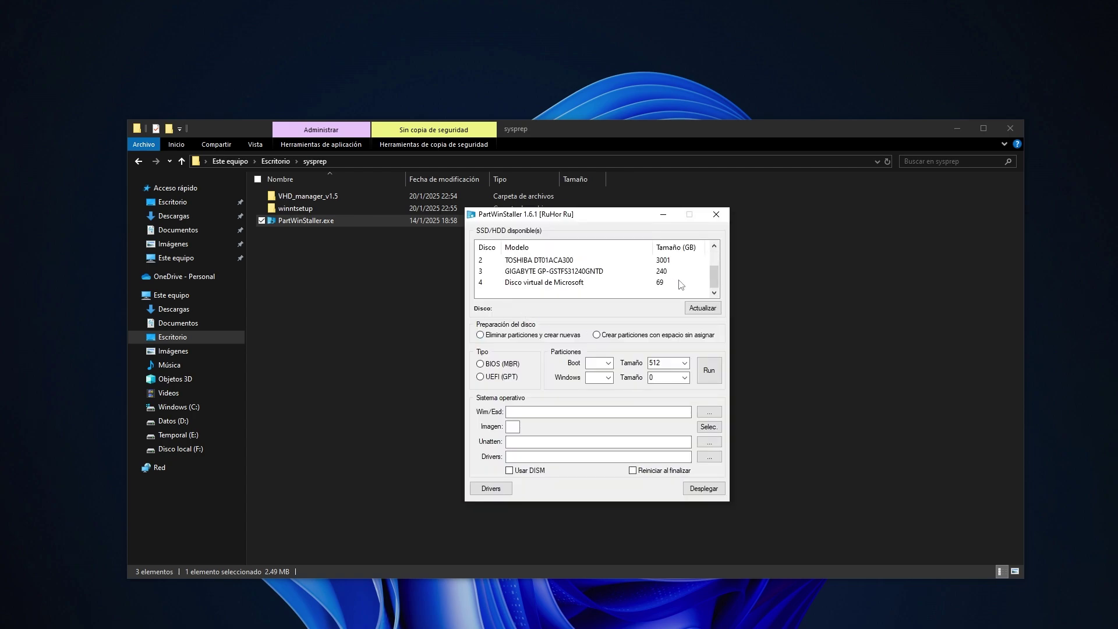
click(672, 283)
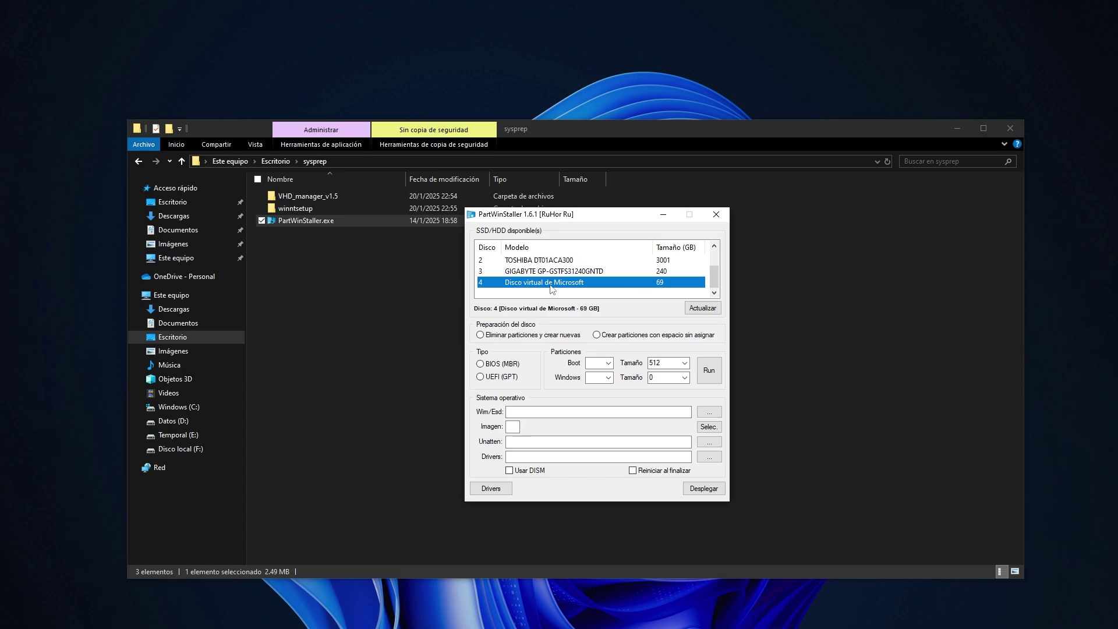
click(556, 335)
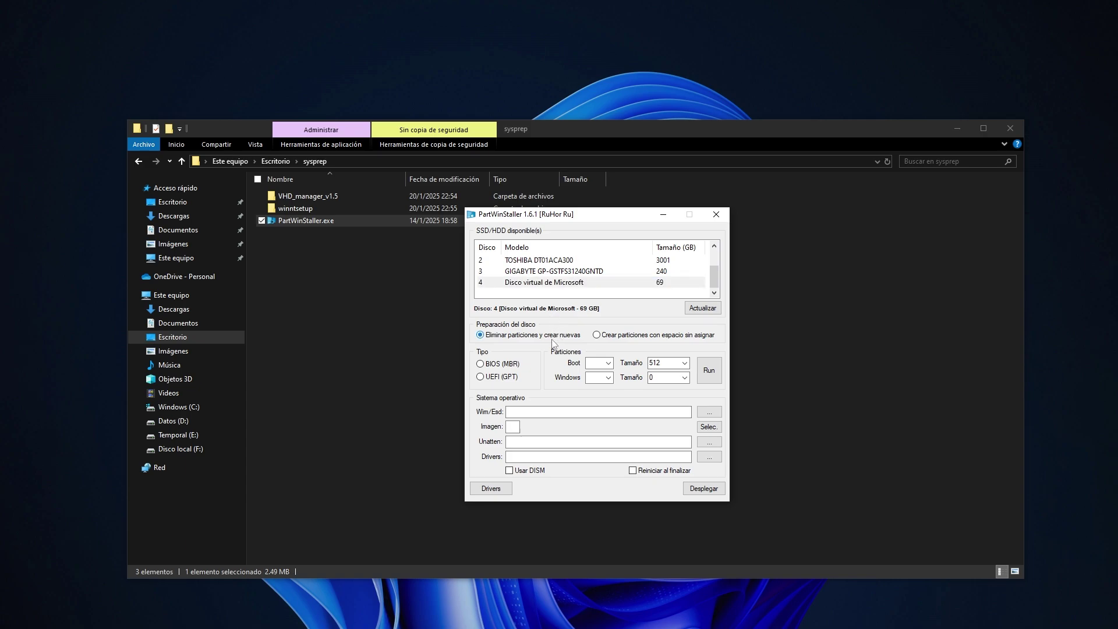
click(506, 377)
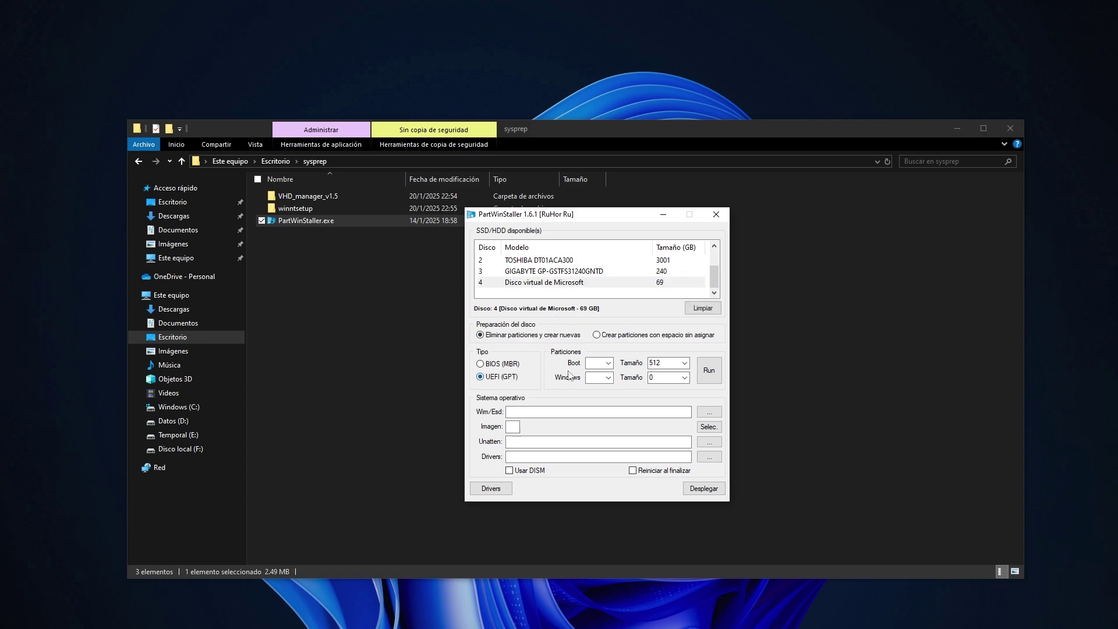
Use boot letter S with size 100 and Windows letter W, then run and confirm partitioning.
click(608, 363)
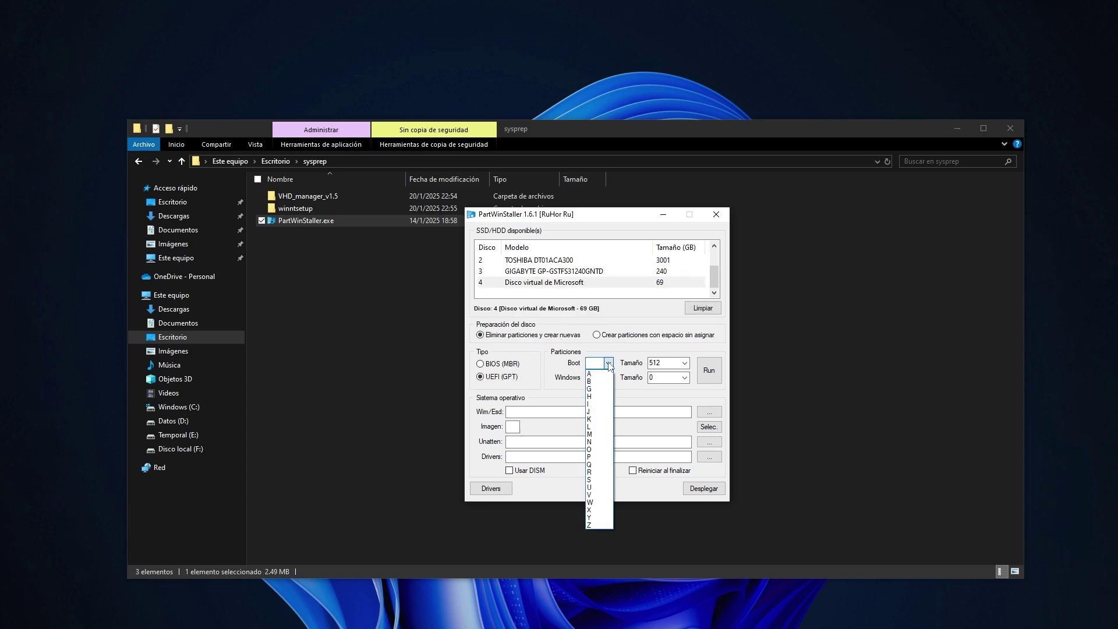
click(593, 481)
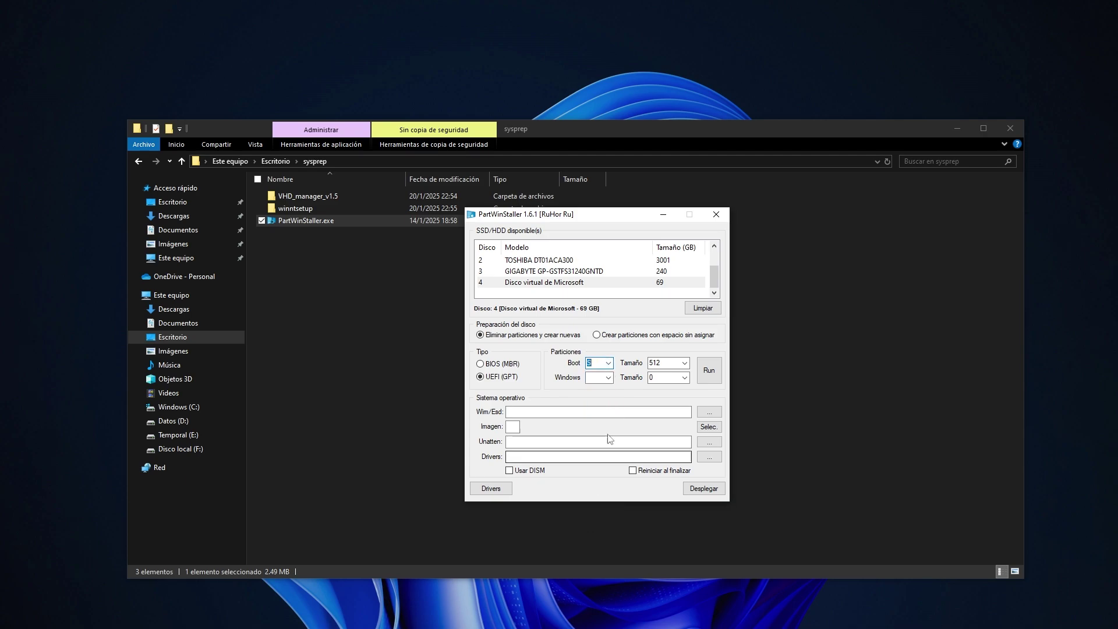
click(608, 378)
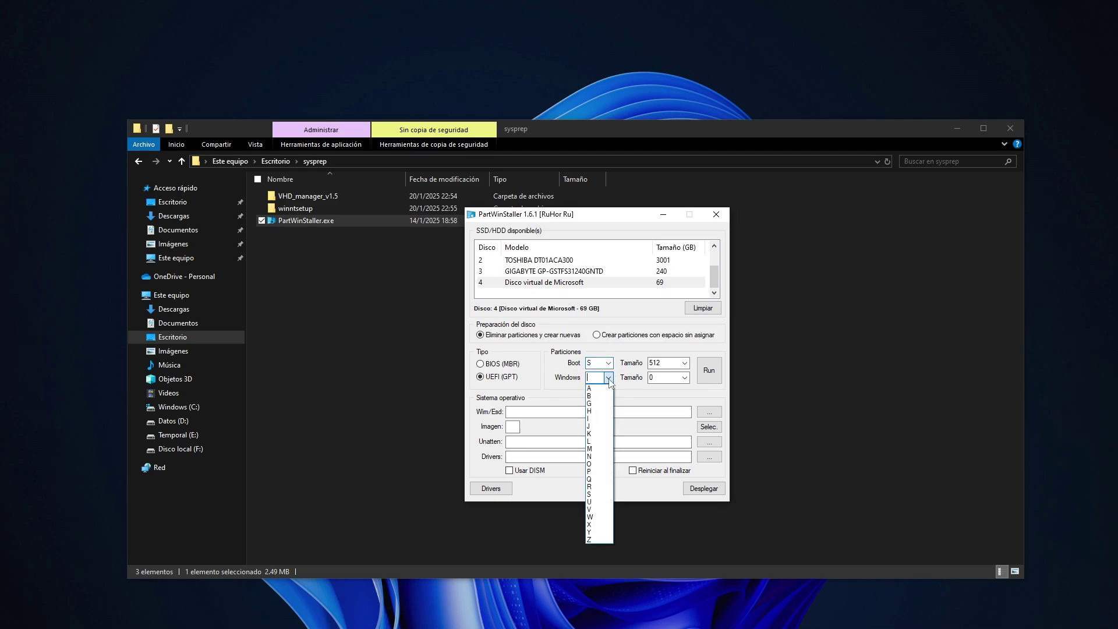
click(604, 517)
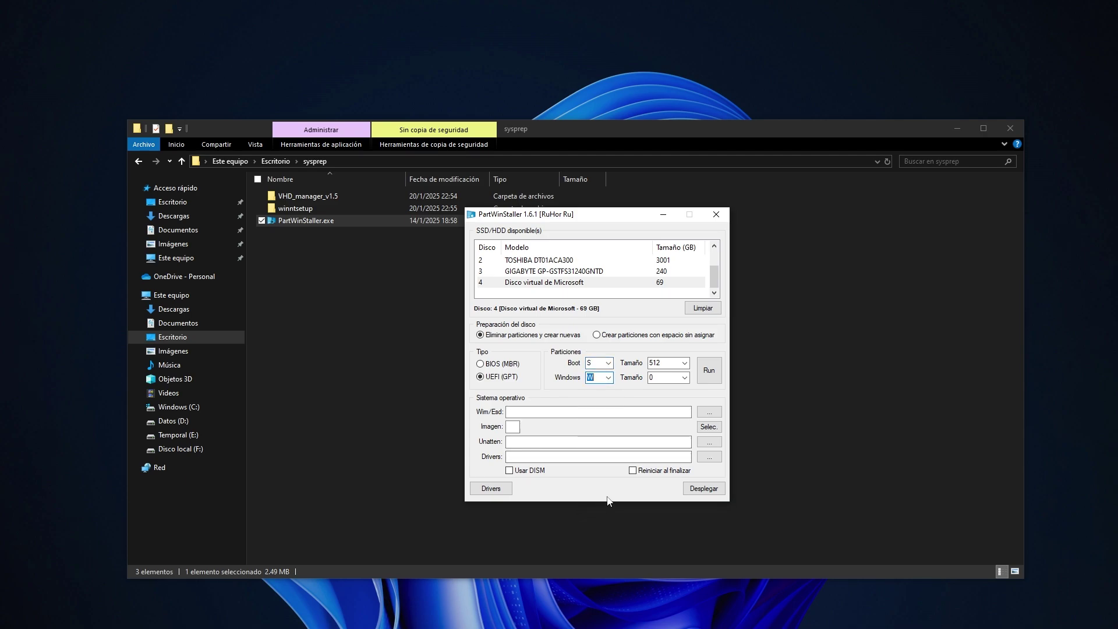
click(684, 363)
click(664, 382)
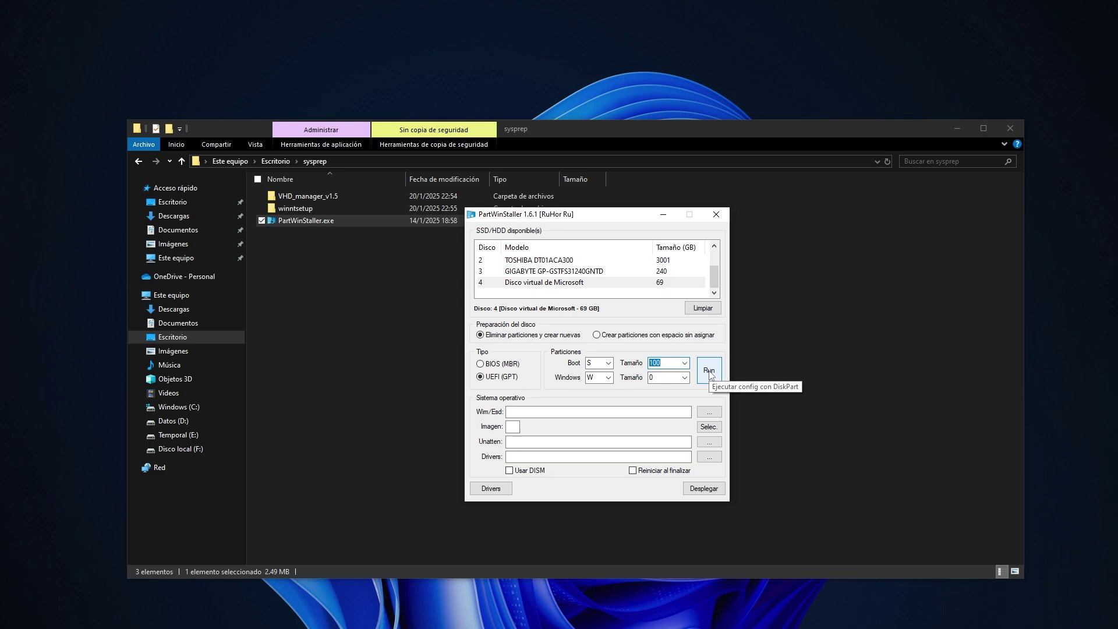
click(709, 371)
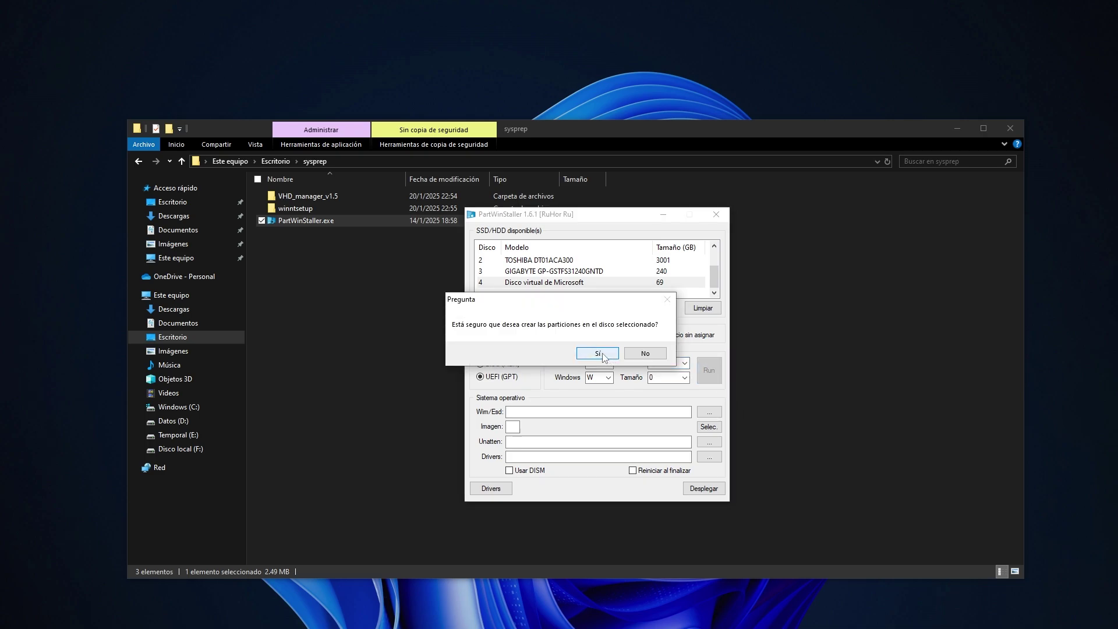
click(603, 353)
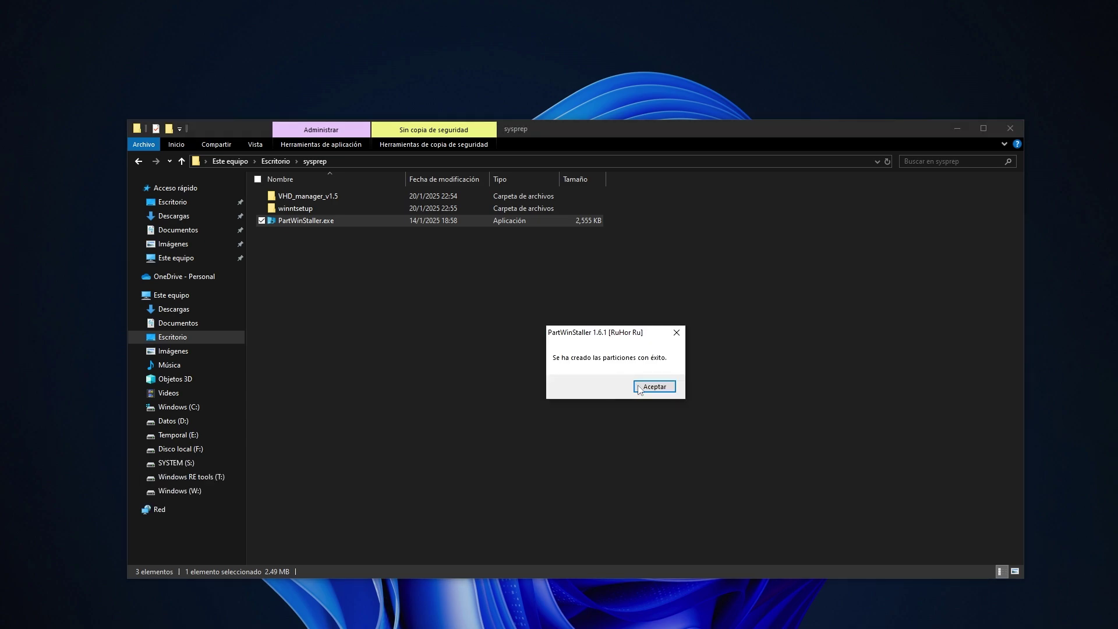
click(646, 388)
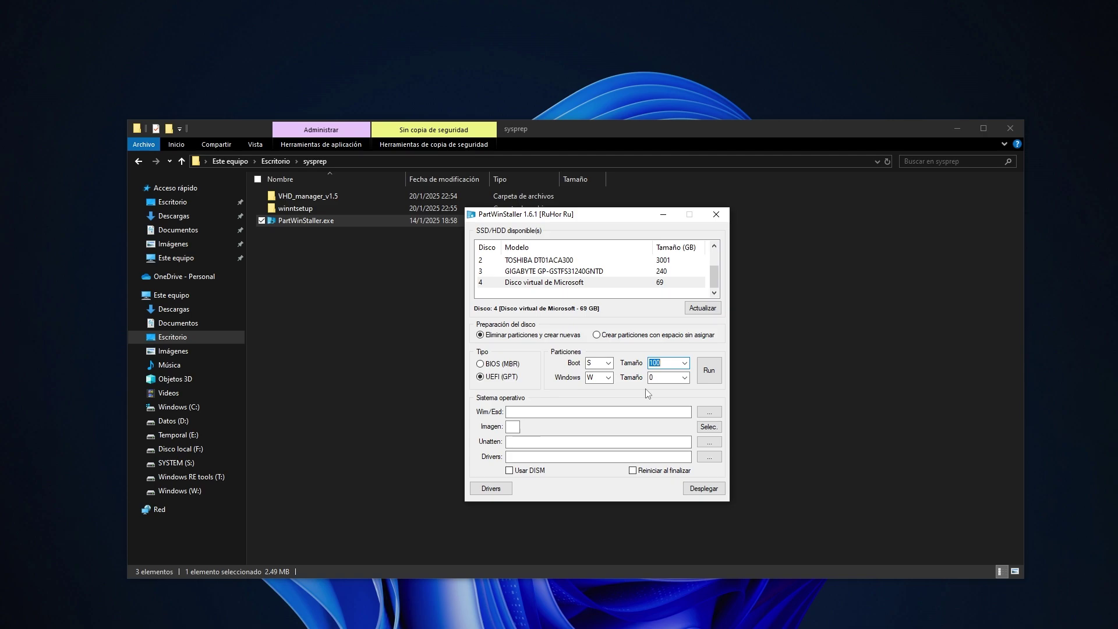
Load G:\sources\install.wim and choose the Windows 11 Home Single Language edition (index 3).
click(709, 412)
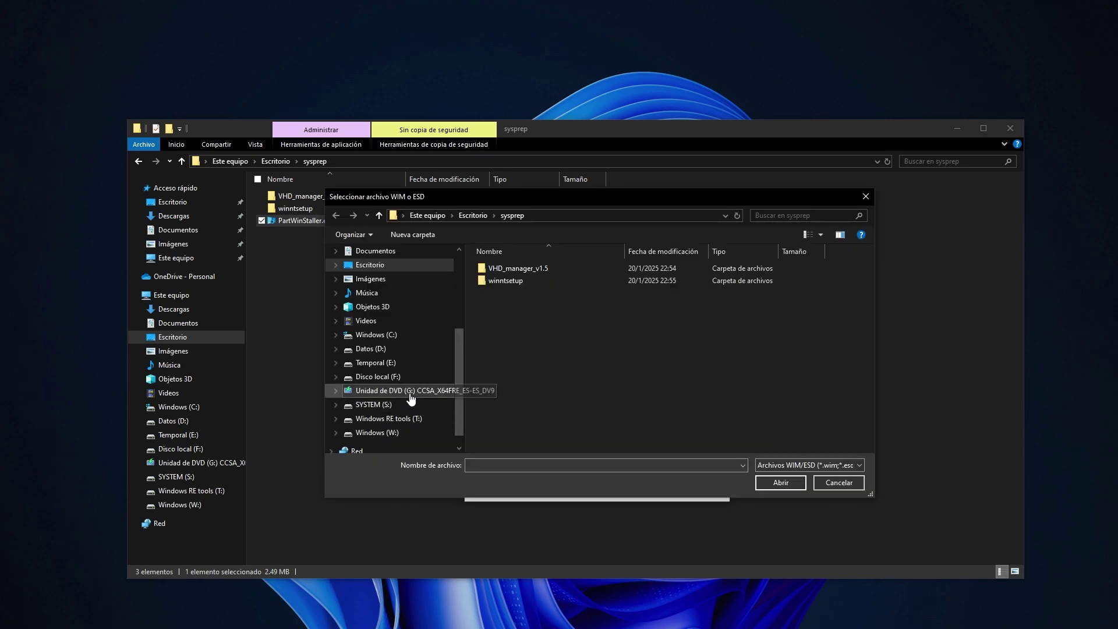
click(410, 394)
double_click(502, 292)
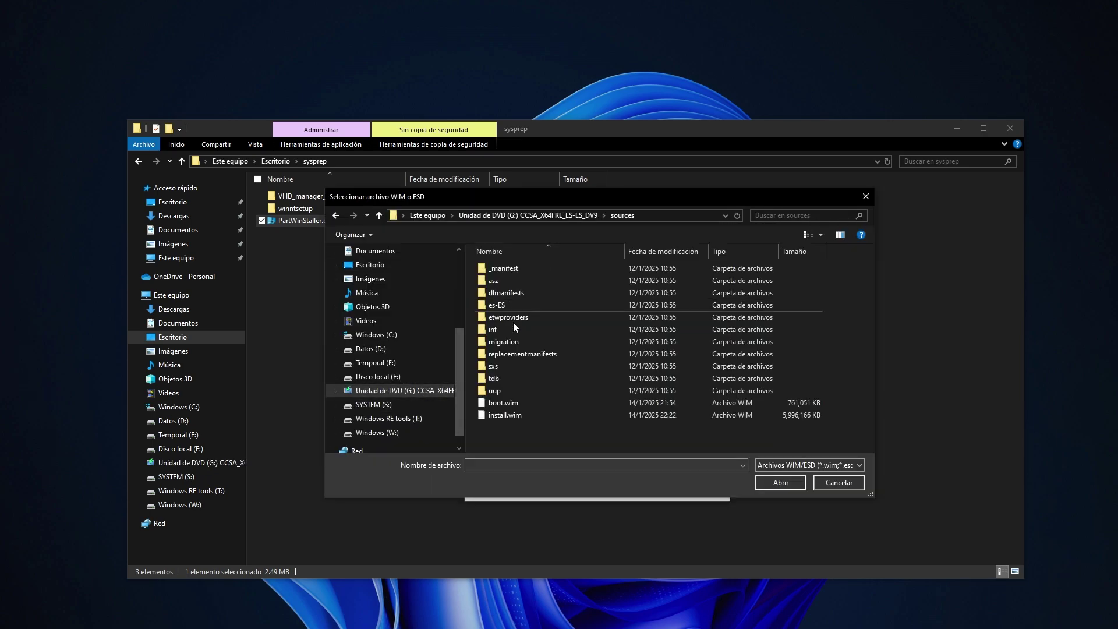
click(507, 414)
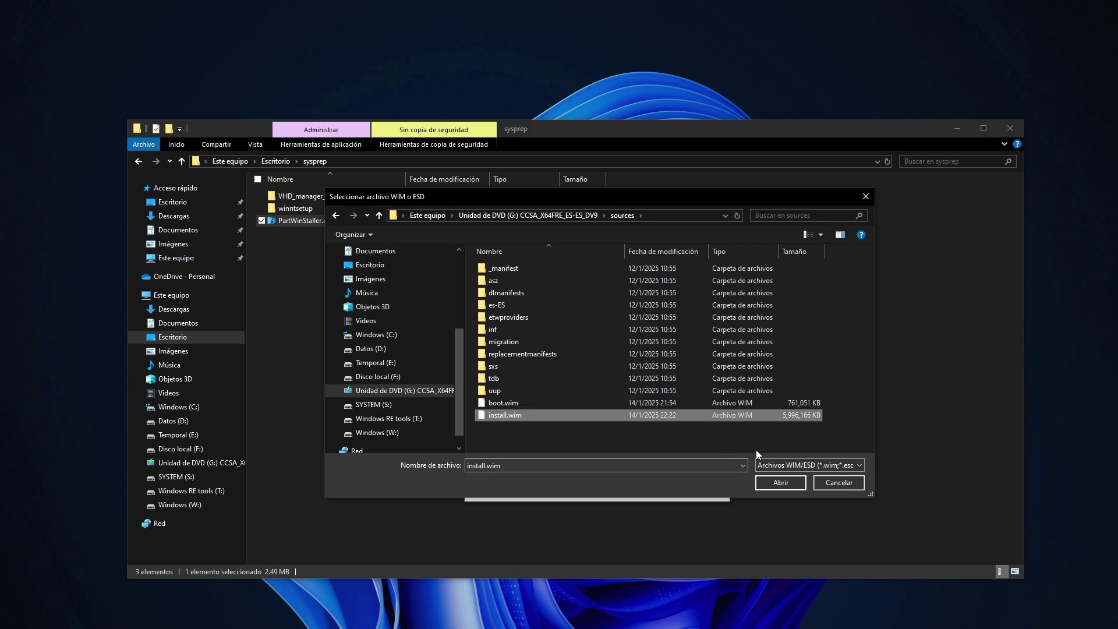
click(801, 482)
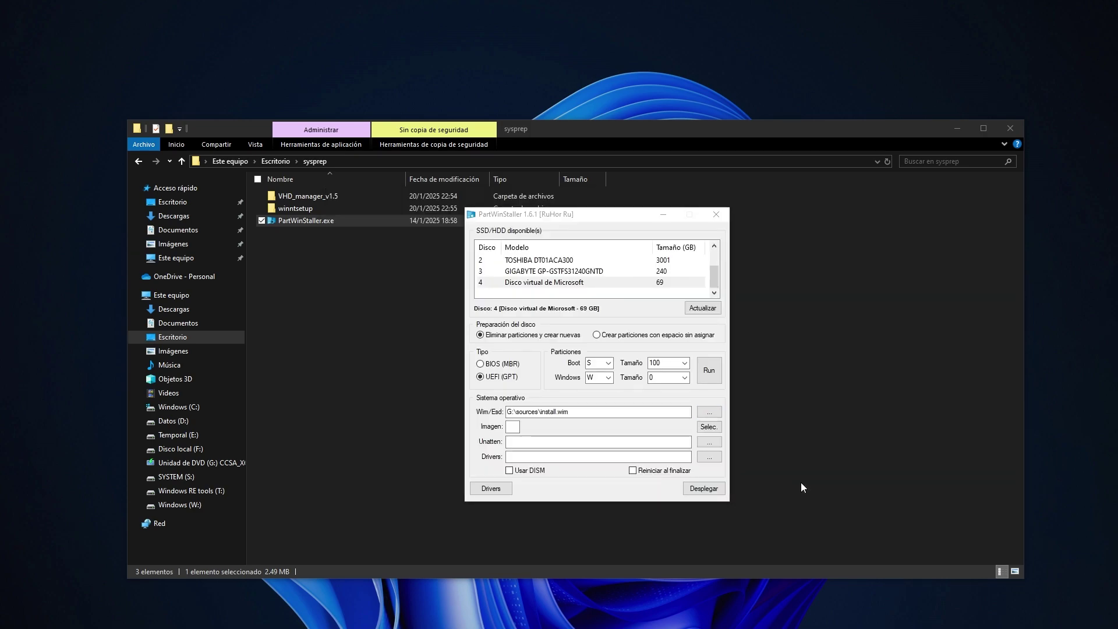
click(710, 427)
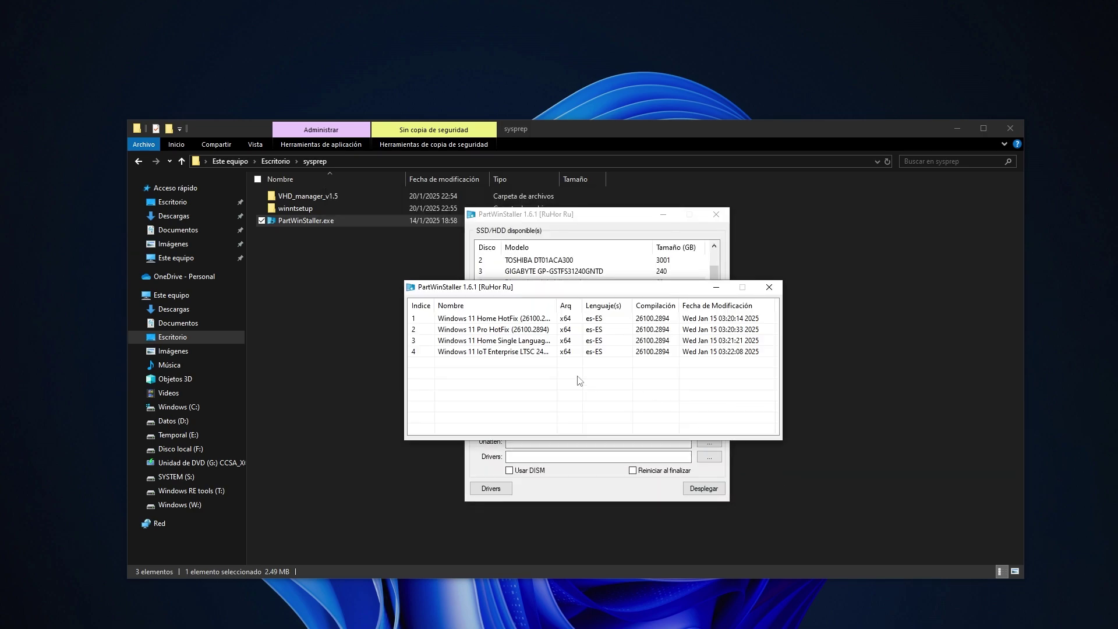
click(523, 349)
click(549, 342)
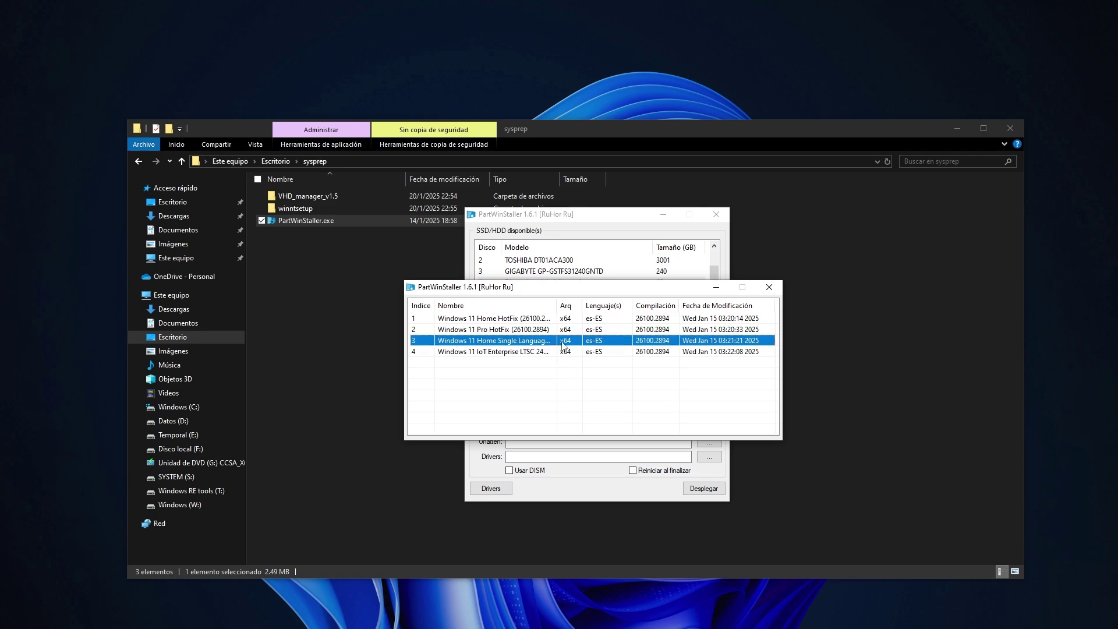
click(769, 287)
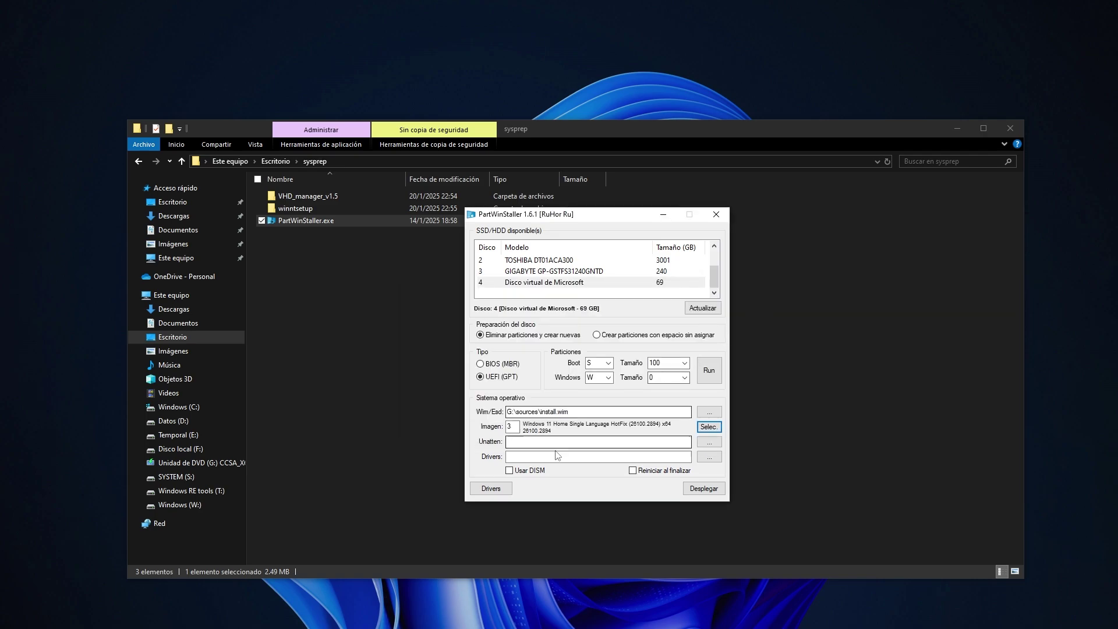
Deploy the image with DISM, then close PartWinStaller when installation finishes.
click(523, 471)
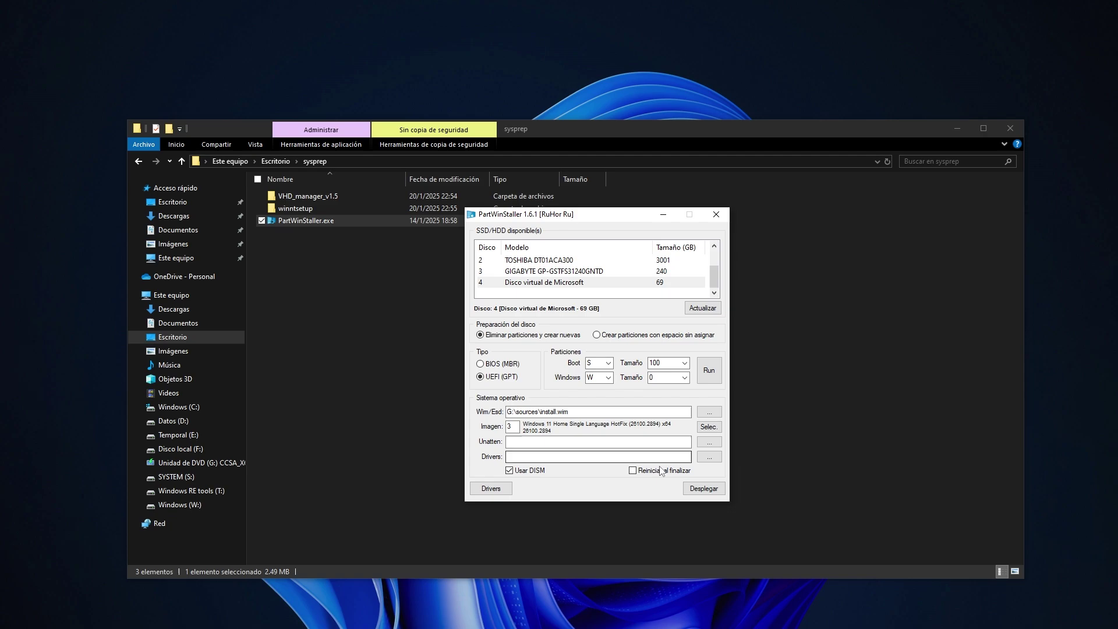
click(705, 489)
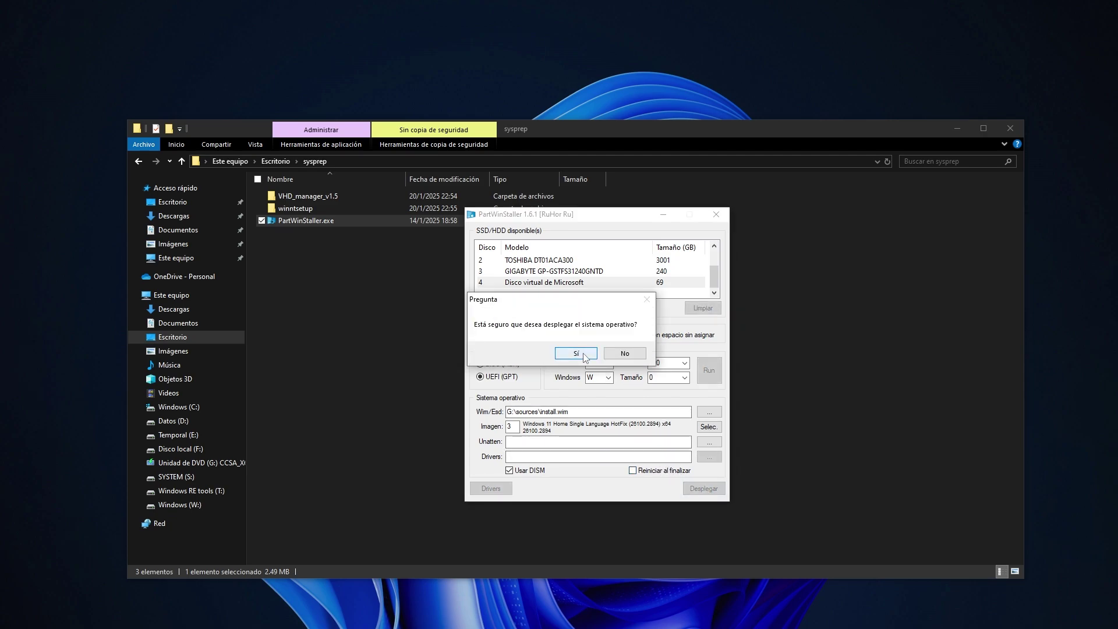
click(576, 353)
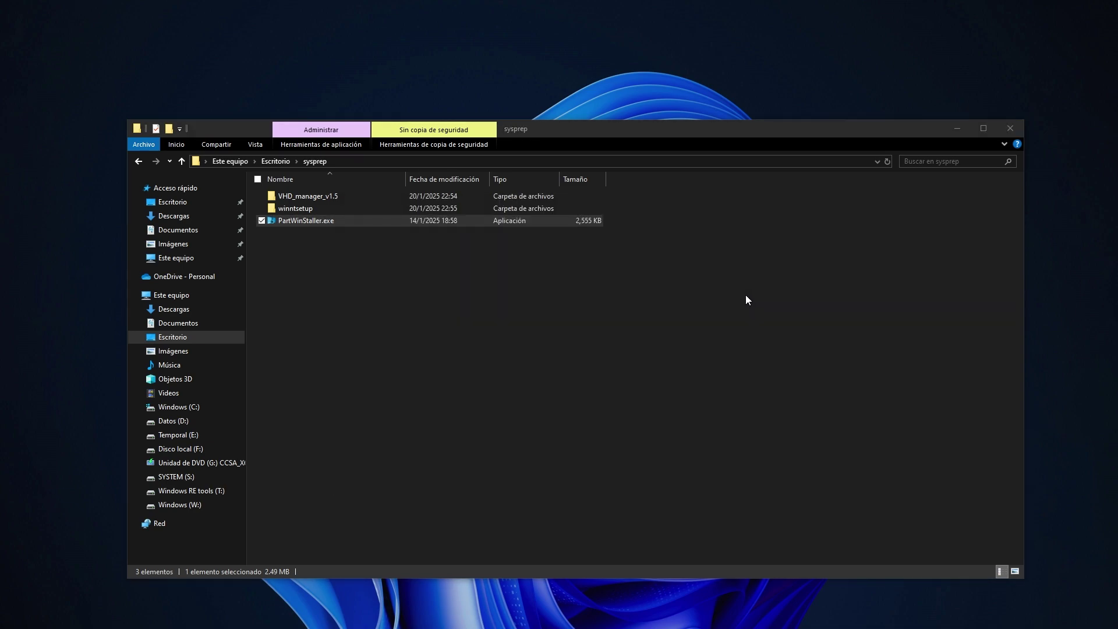
drag(0, 222, 635, 320)
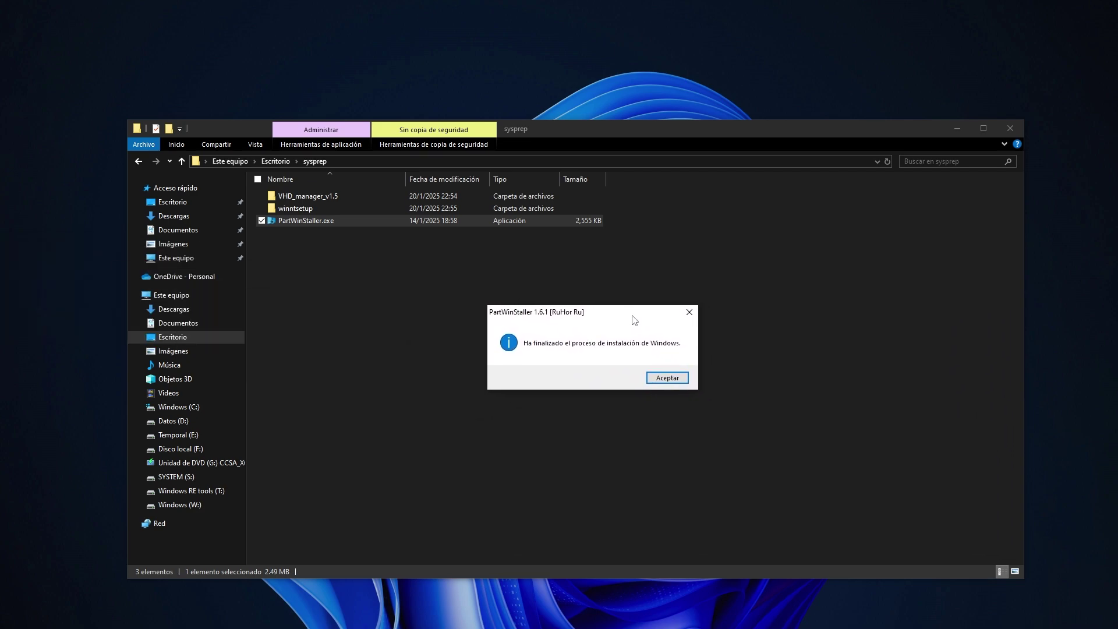
click(652, 378)
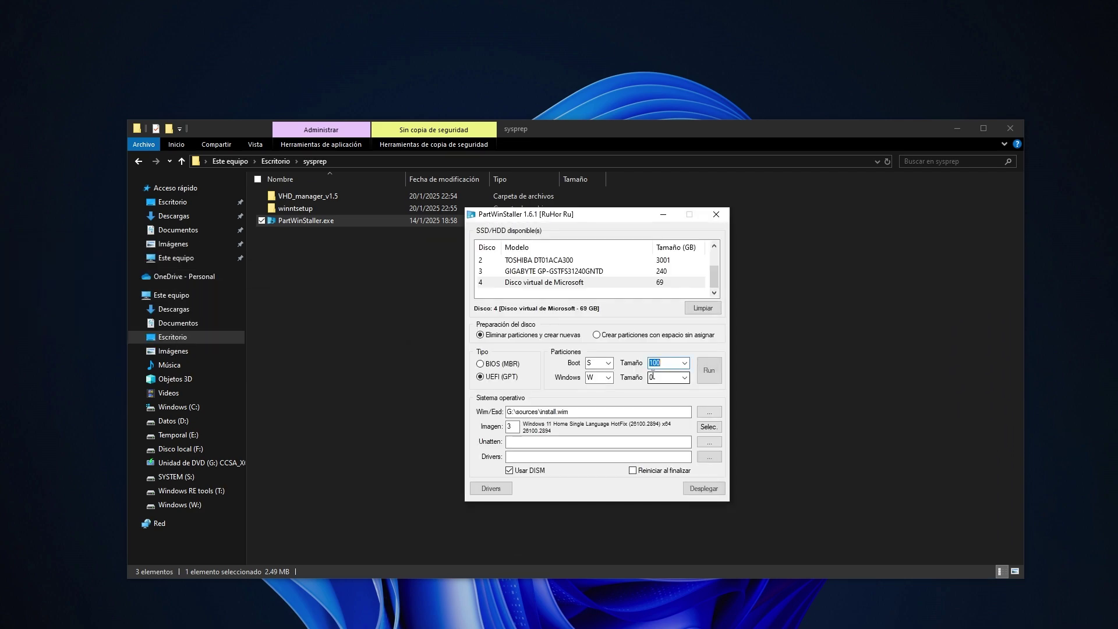
click(716, 215)
click(675, 312)
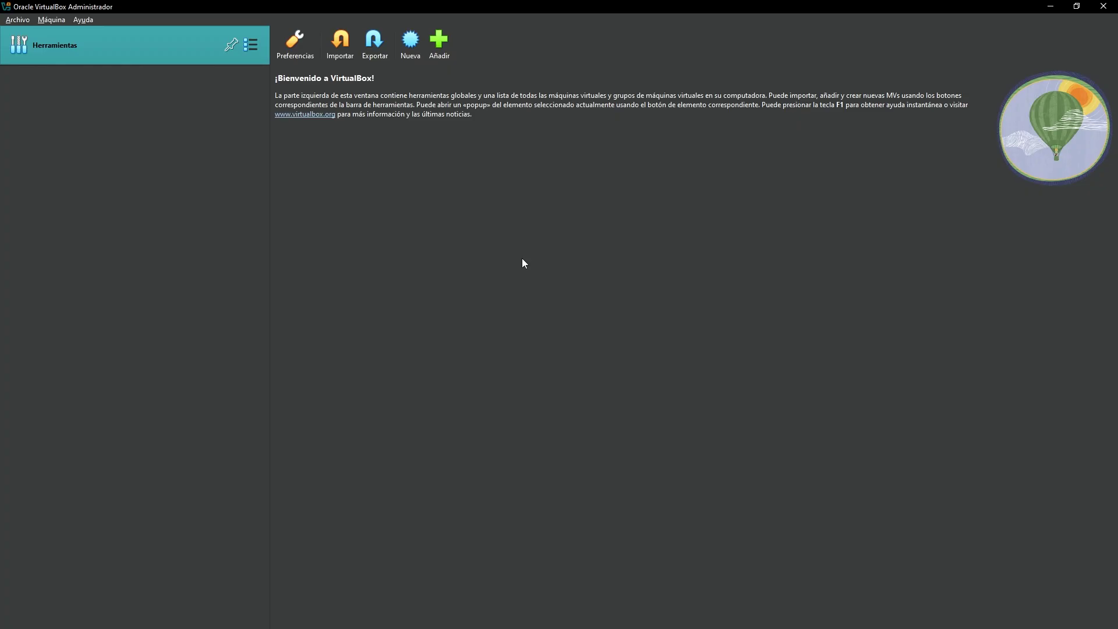
Start a new VM named windows11SYS stored in a newly created F:\VirtualBox folder.
click(411, 51)
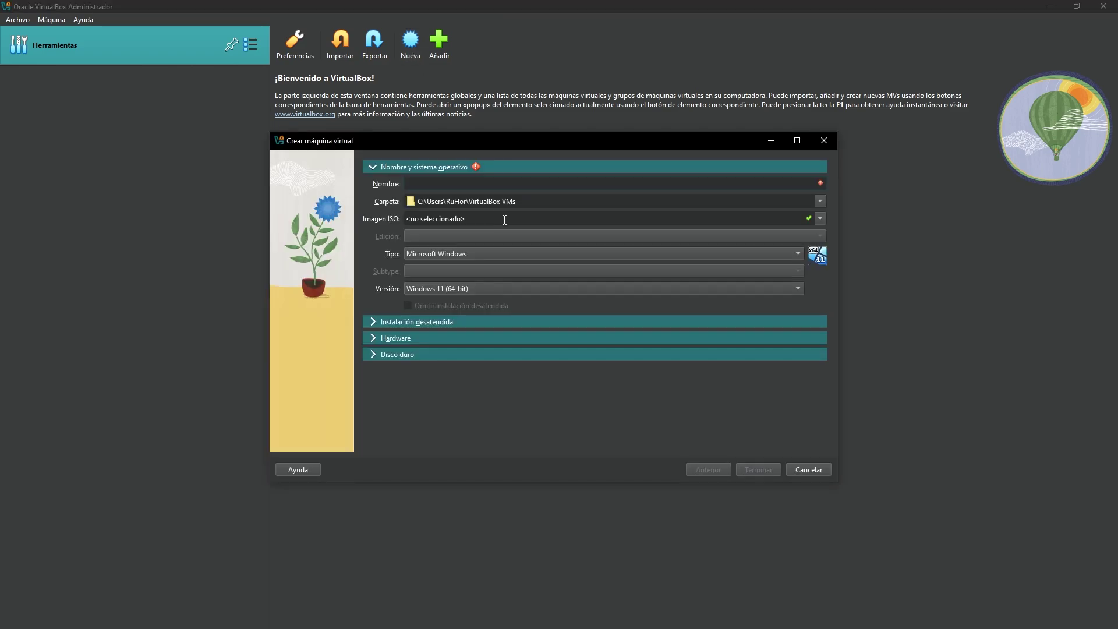
text(windows)
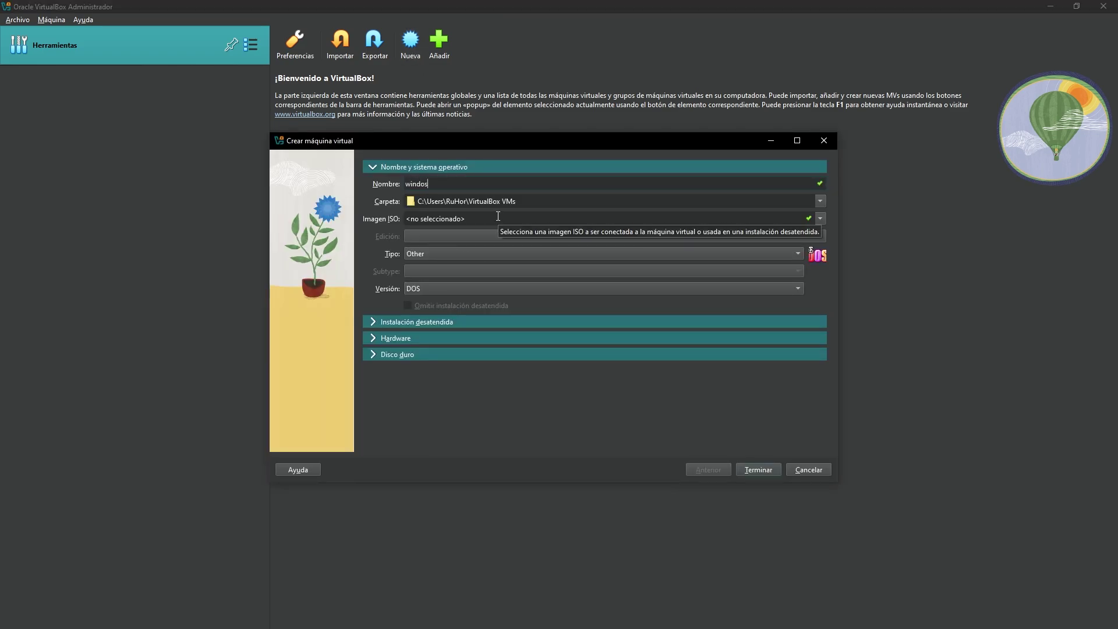
text(11SYS)
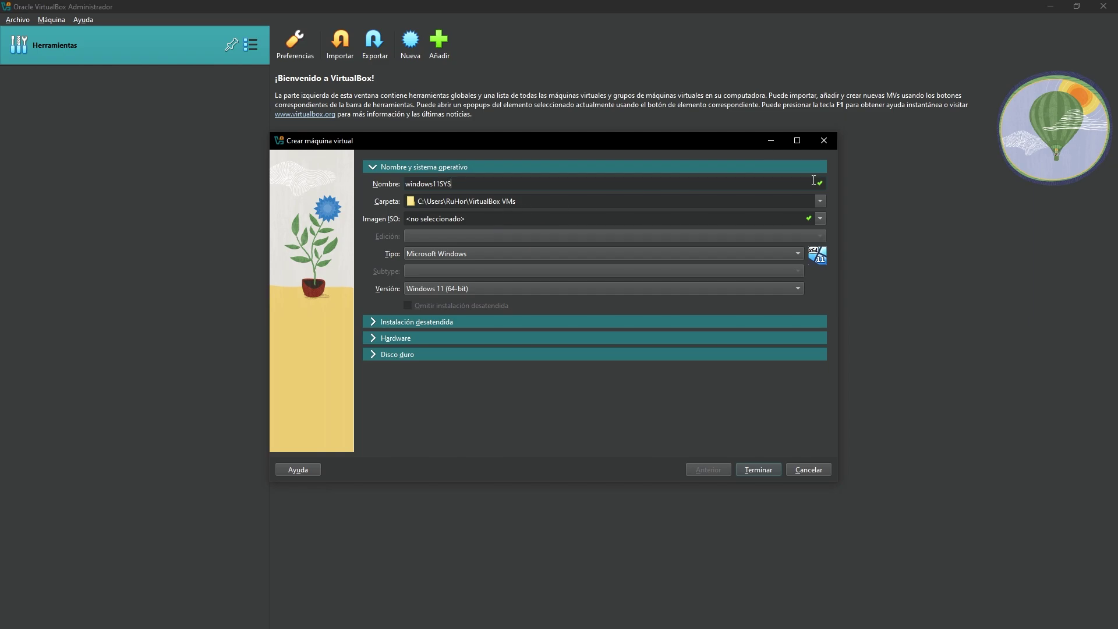
click(820, 201)
click(422, 230)
scroll(319, 339, down, 3)
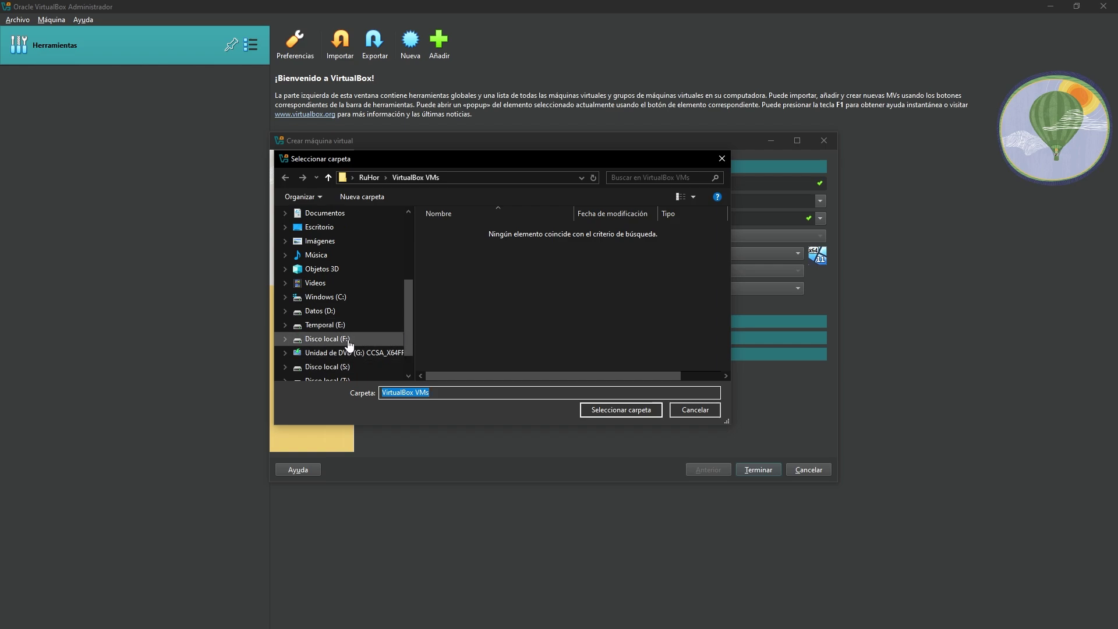
click(349, 341)
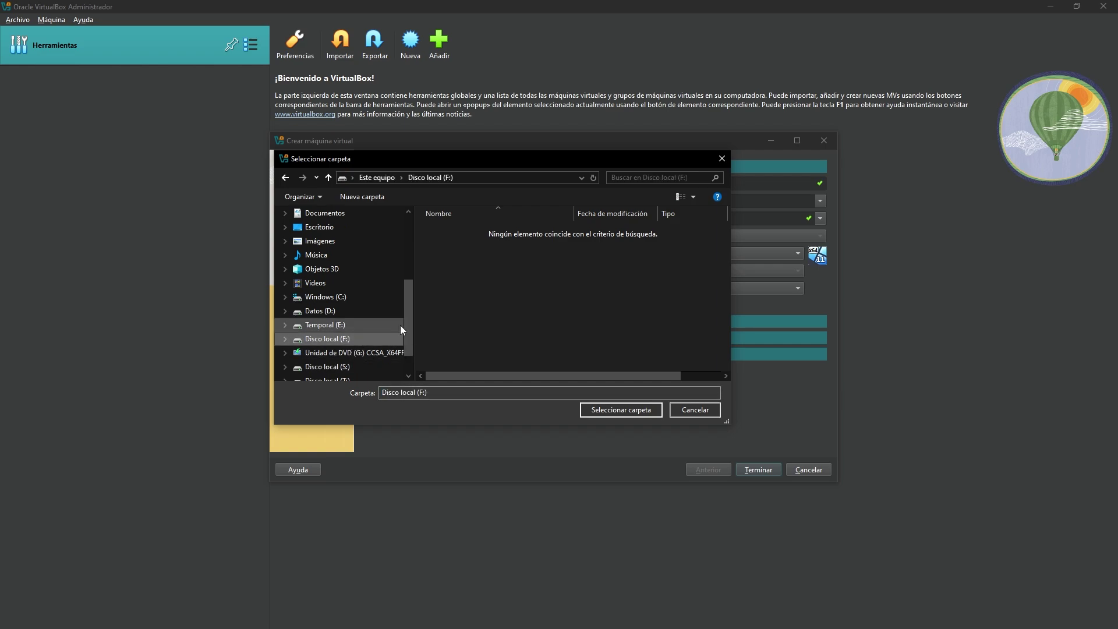
click(365, 197)
text(Vir)
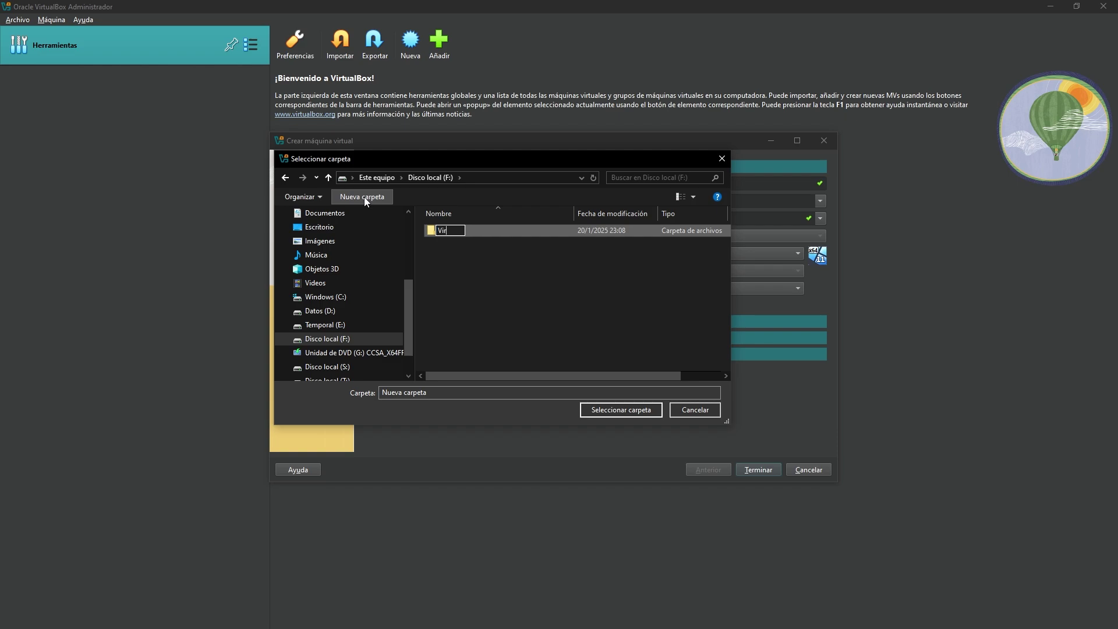
text(tualBox)
key(BackSpace)
key(BackSpace)
text(ox)
key(Return)
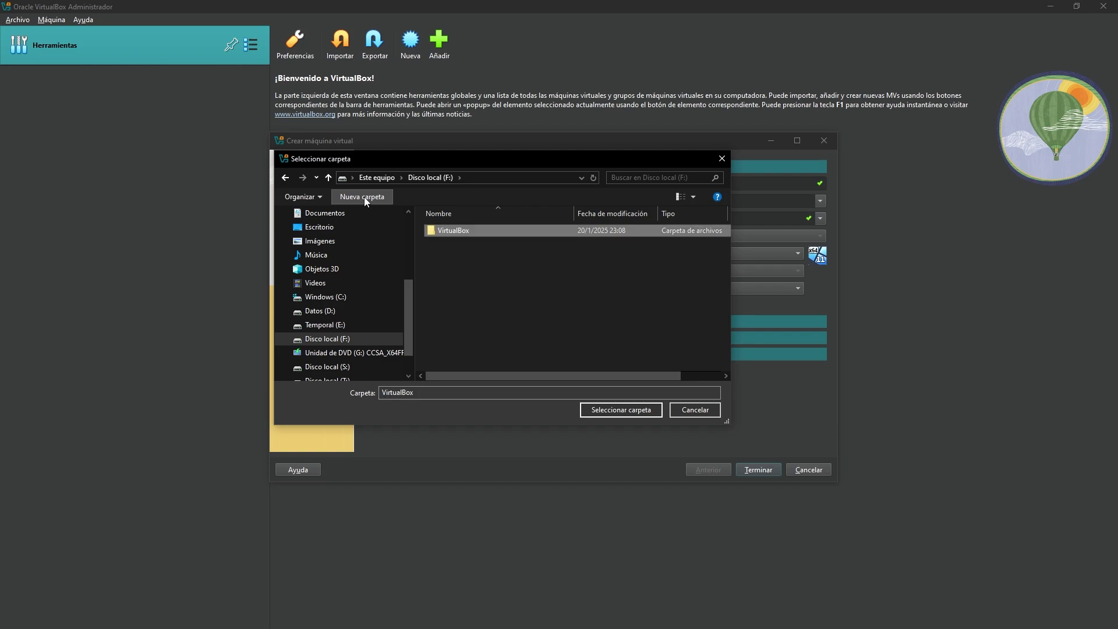
click(640, 413)
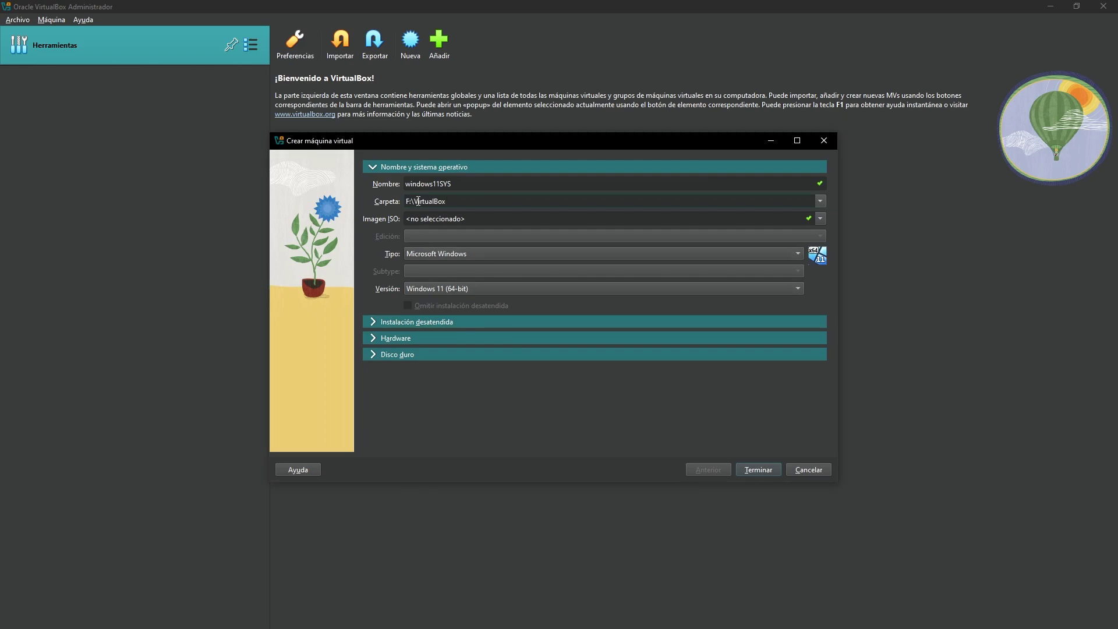
Review the hardware sections and choose to use an existing virtual hard disk.
click(401, 321)
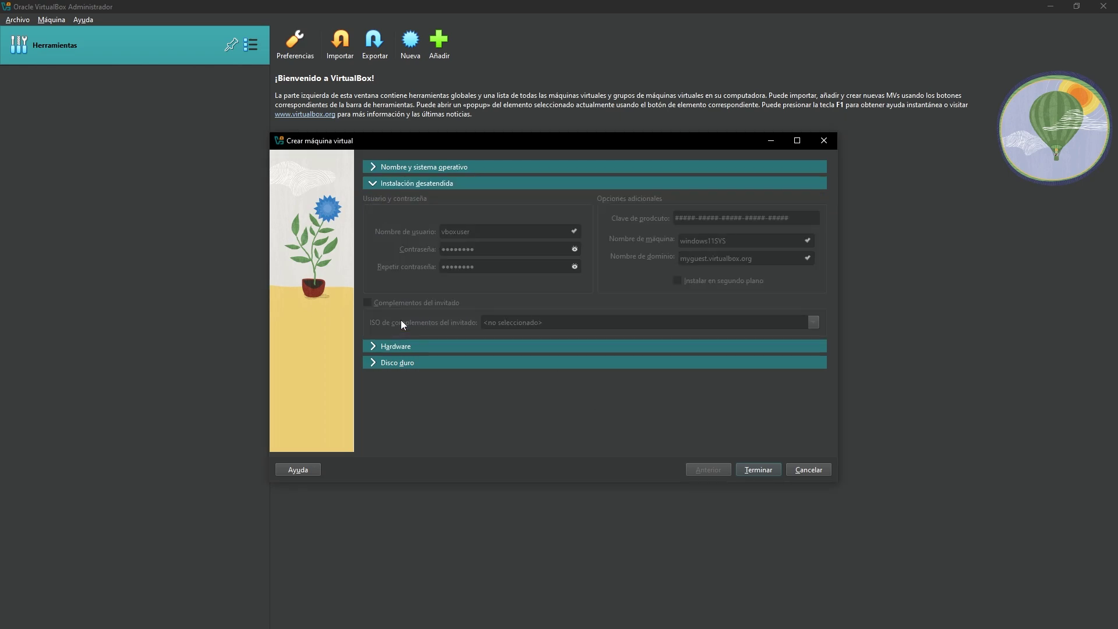
click(398, 347)
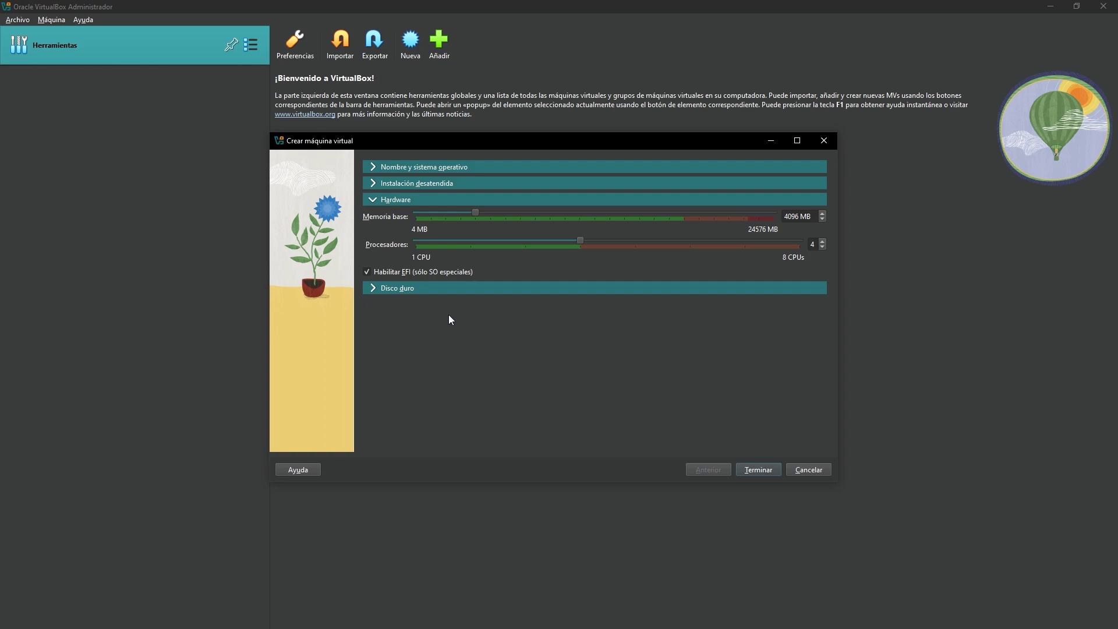
click(431, 289)
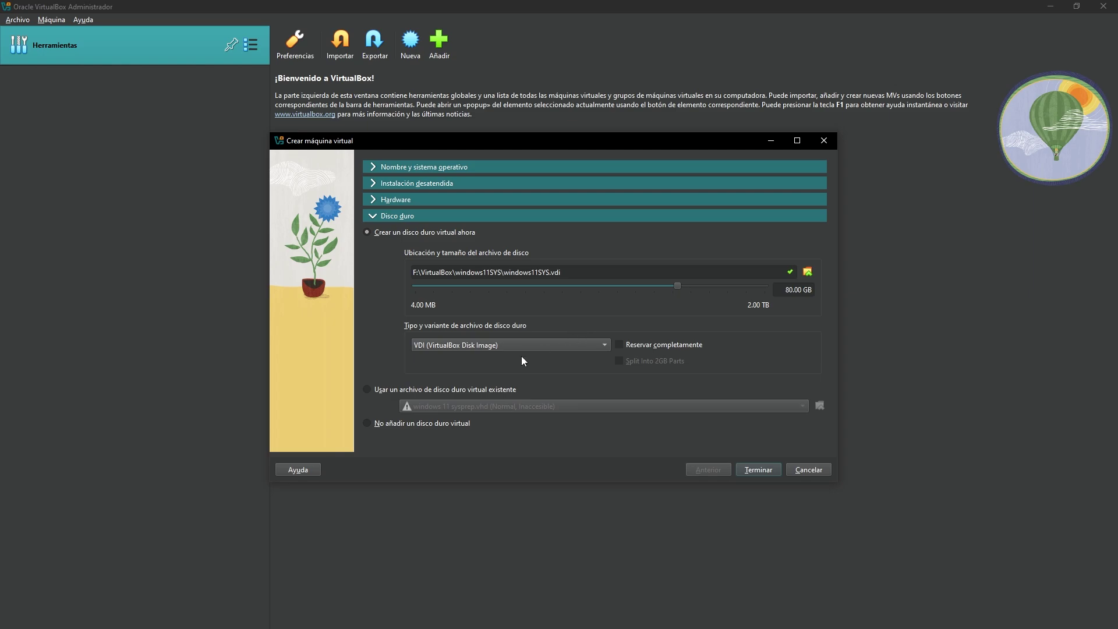
click(475, 391)
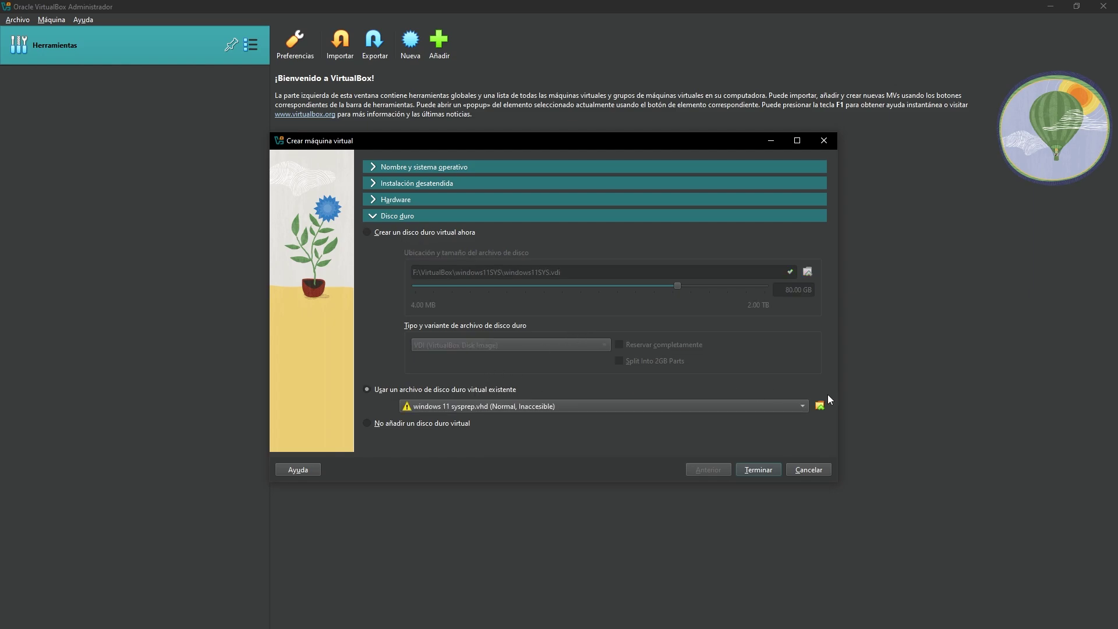
click(807, 406)
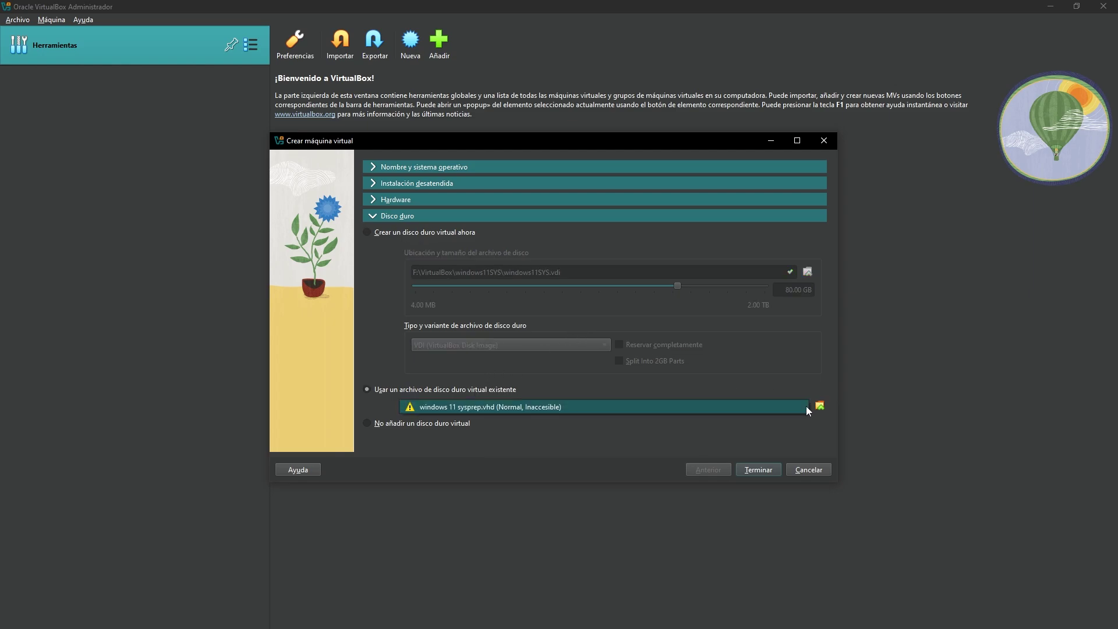
click(806, 406)
Add F:\windows11.vhd to the disk selector and choose it as the machine's disk.
click(820, 406)
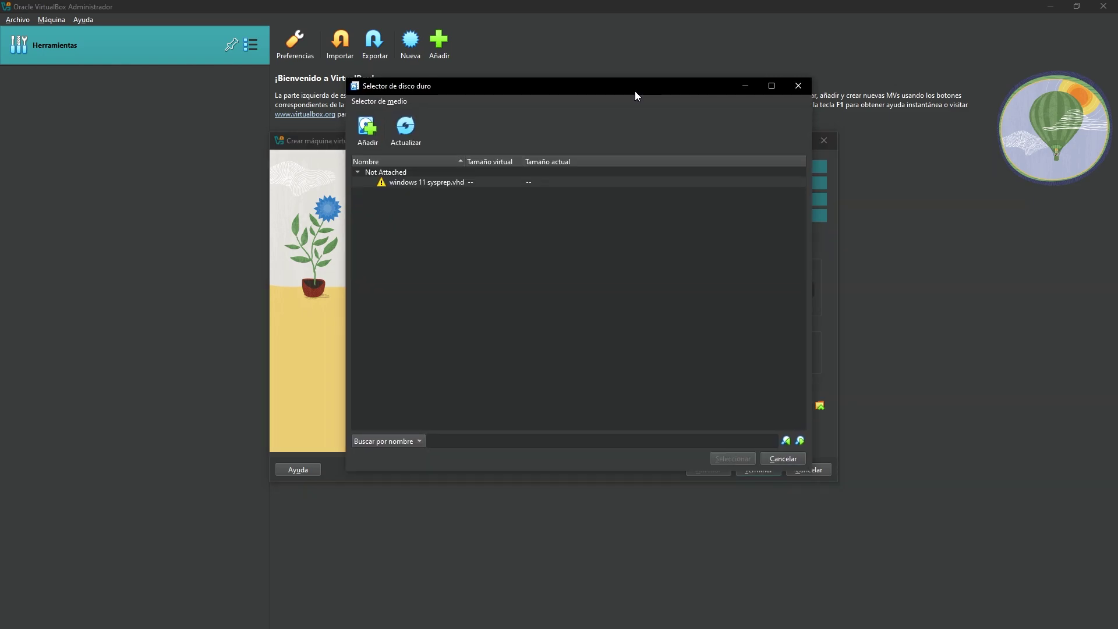
drag(634, 91, 644, 125)
click(422, 216)
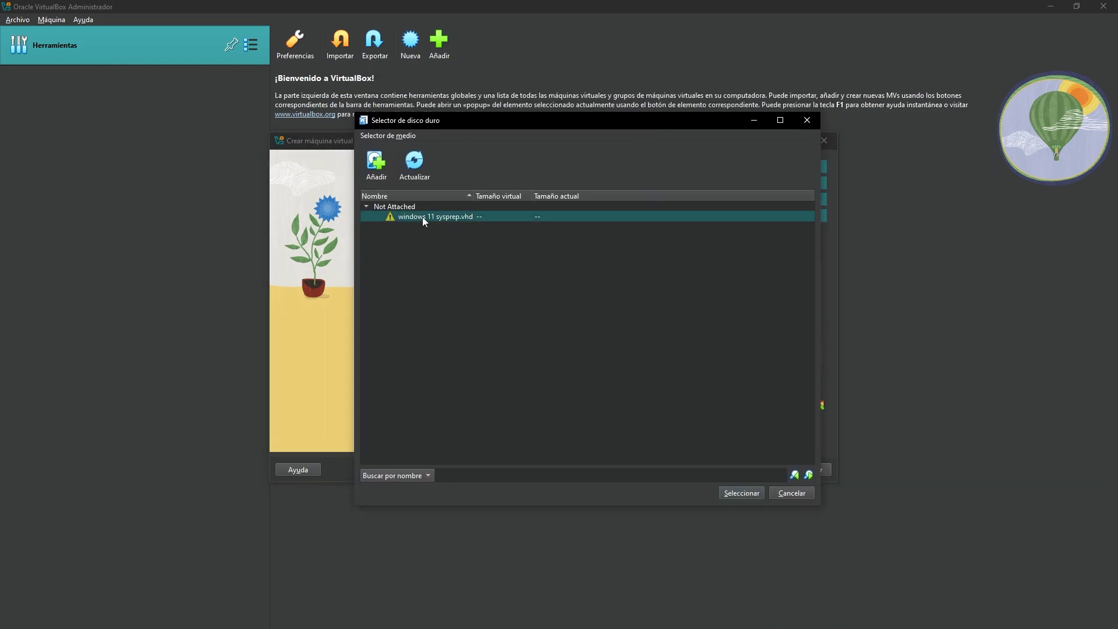
click(376, 166)
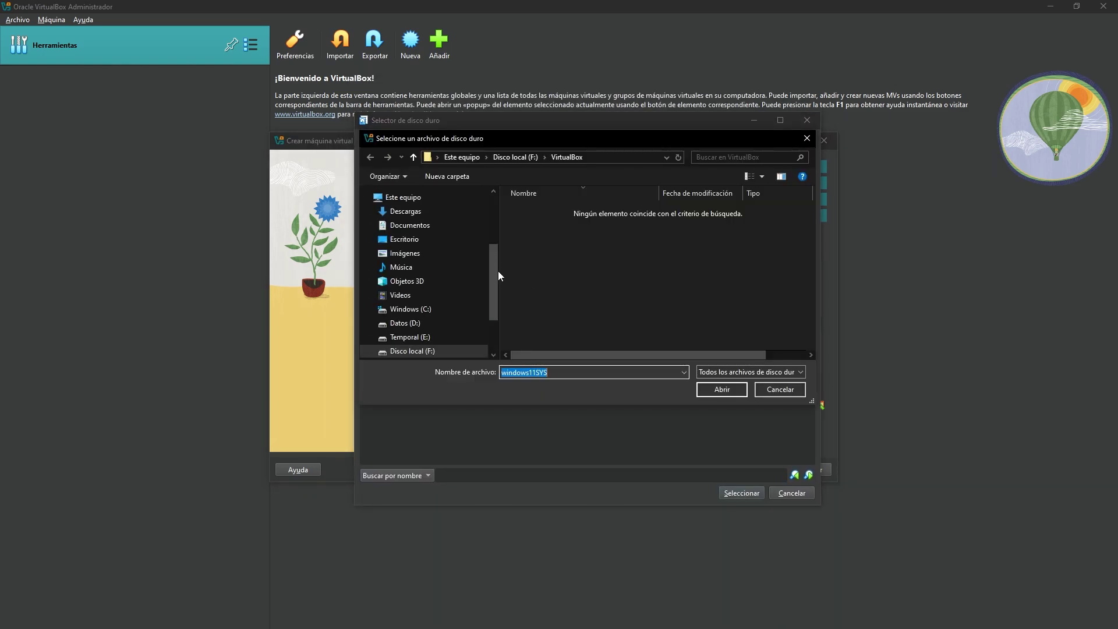
drag(499, 276, 499, 330)
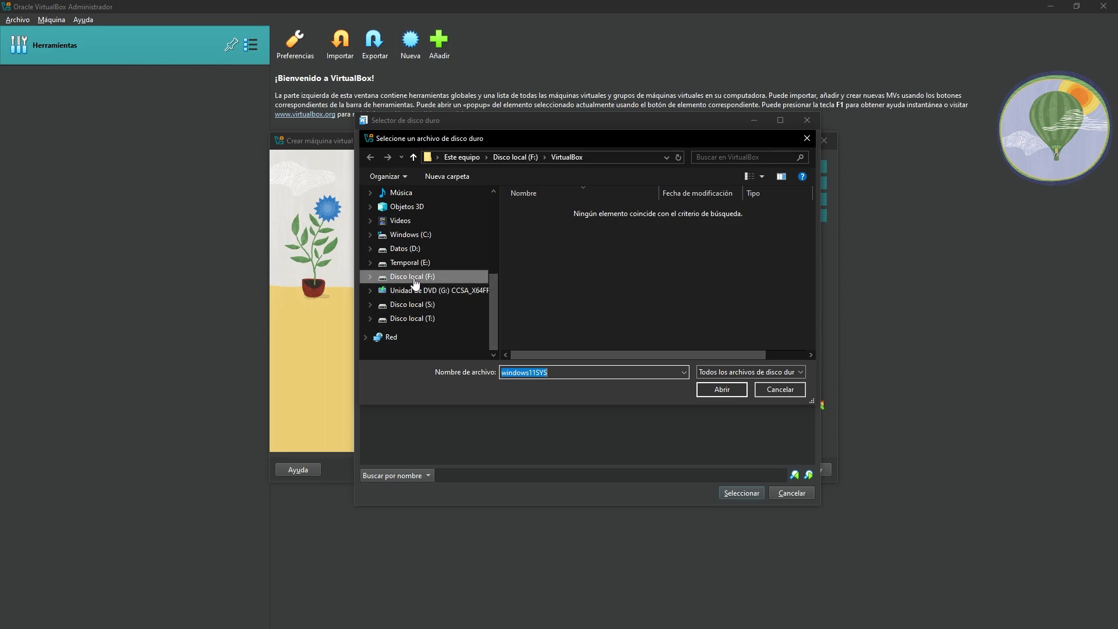
click(413, 278)
click(551, 220)
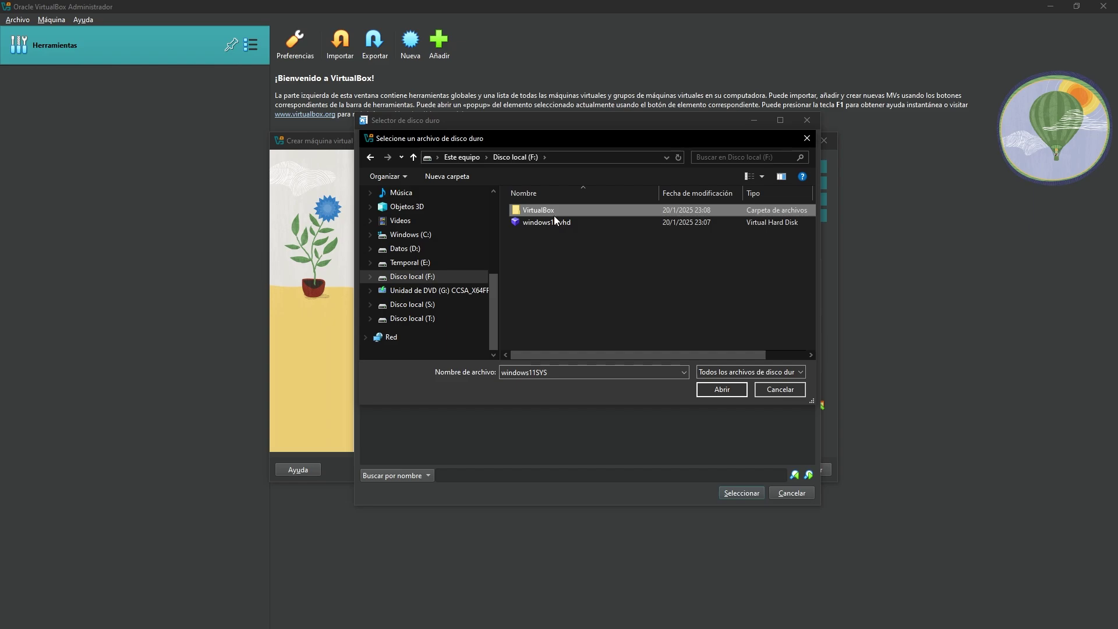
click(718, 390)
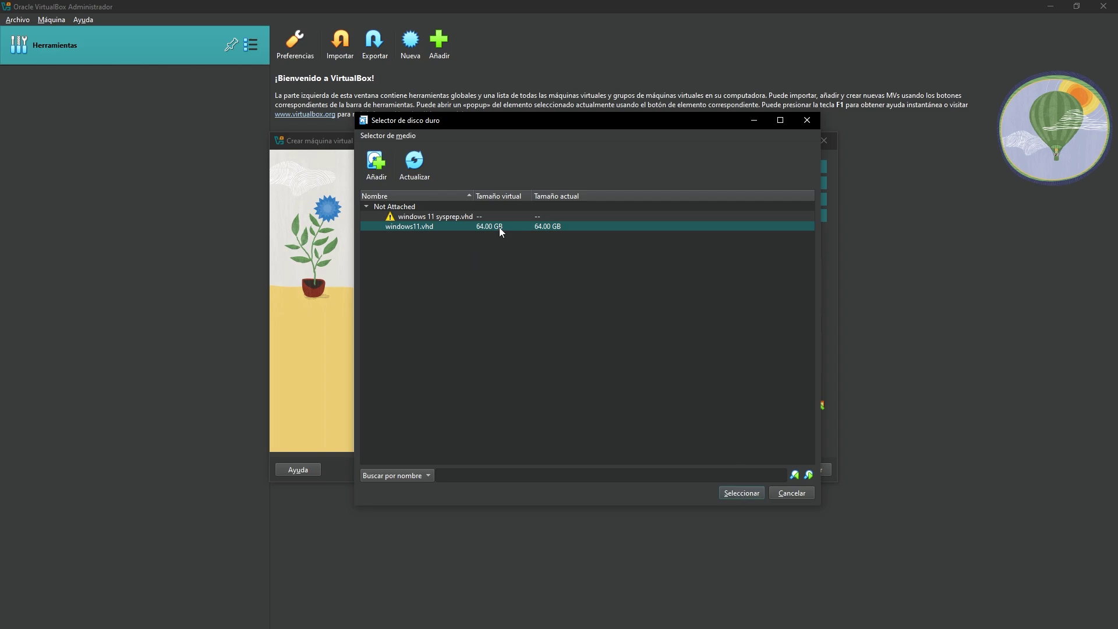
click(741, 493)
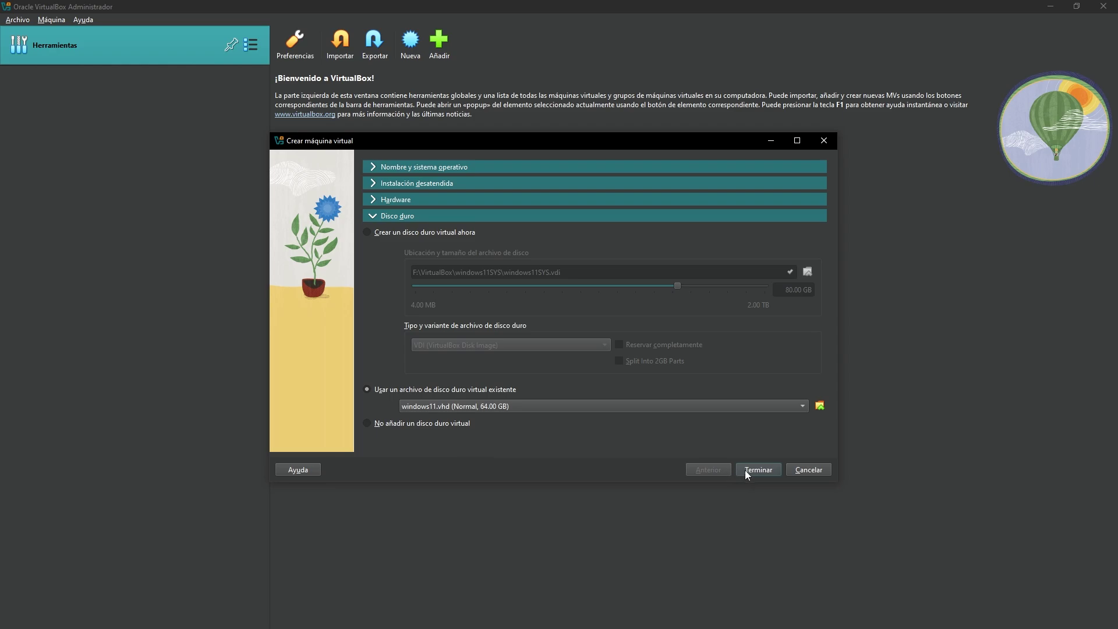
Create the windows11SYS machine and boot it.
click(746, 470)
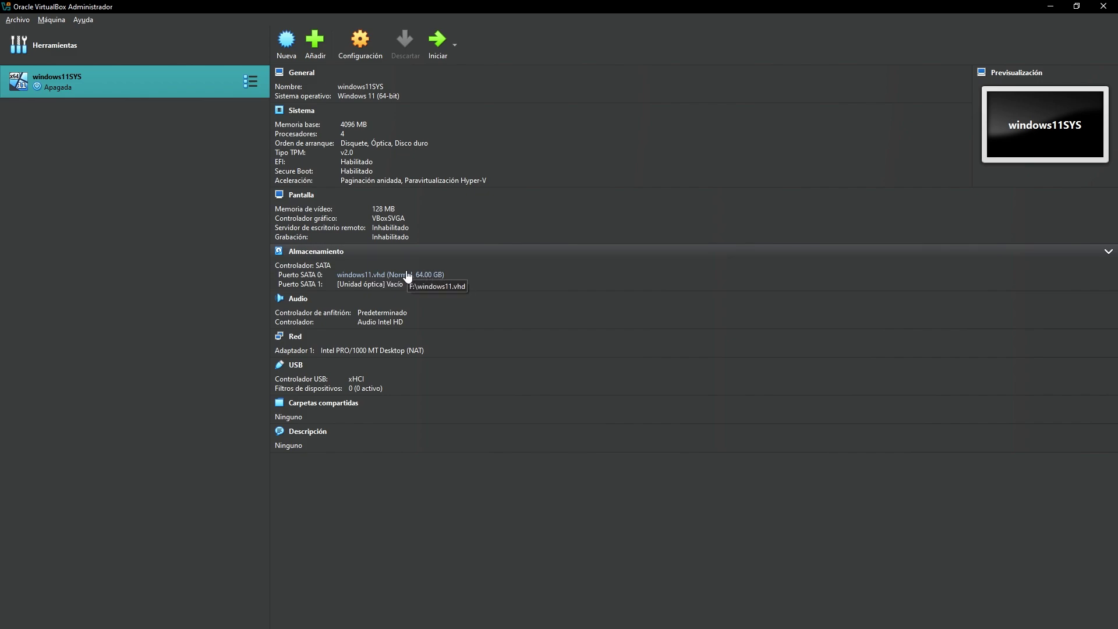
click(439, 42)
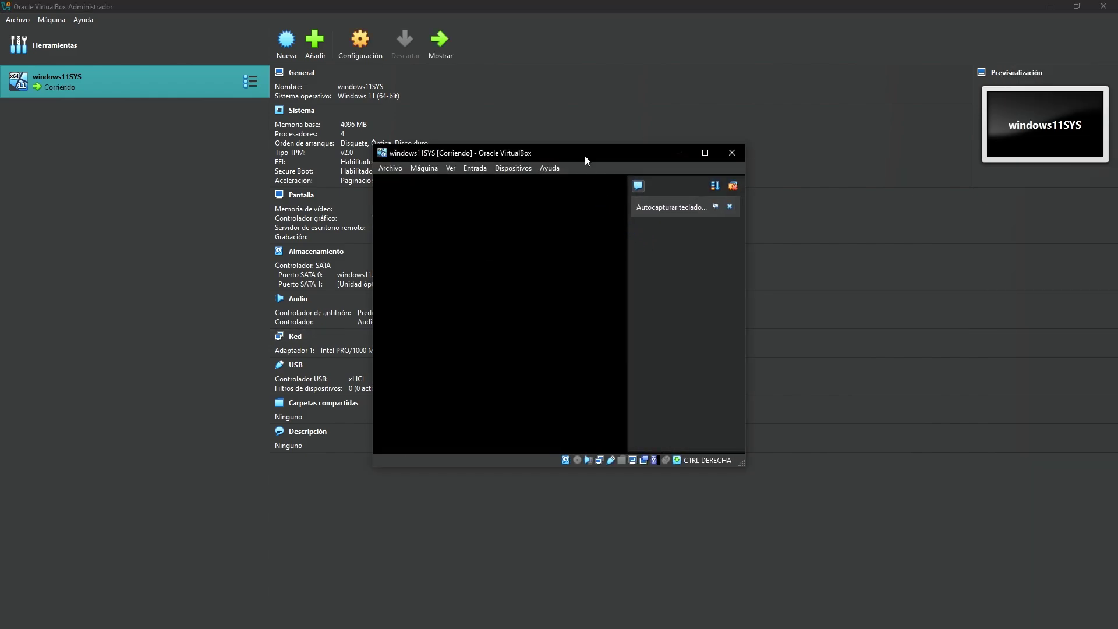
Maximize the VM window and enter Windows audit mode with Ctrl+Shift+F3.
double_click(585, 156)
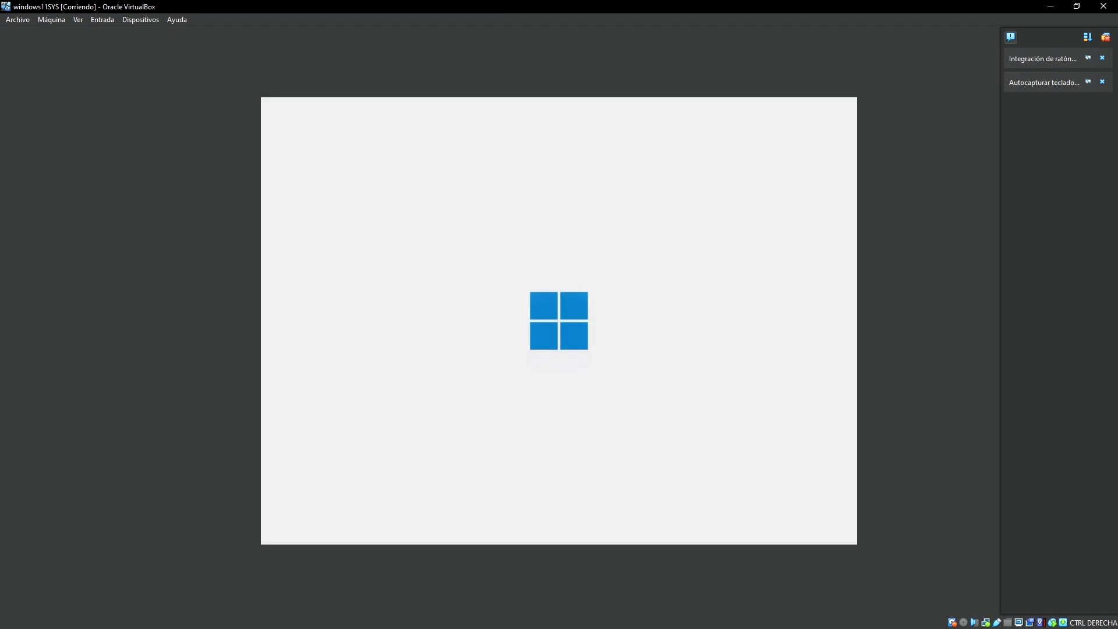
key(ctrl+shift+F3)
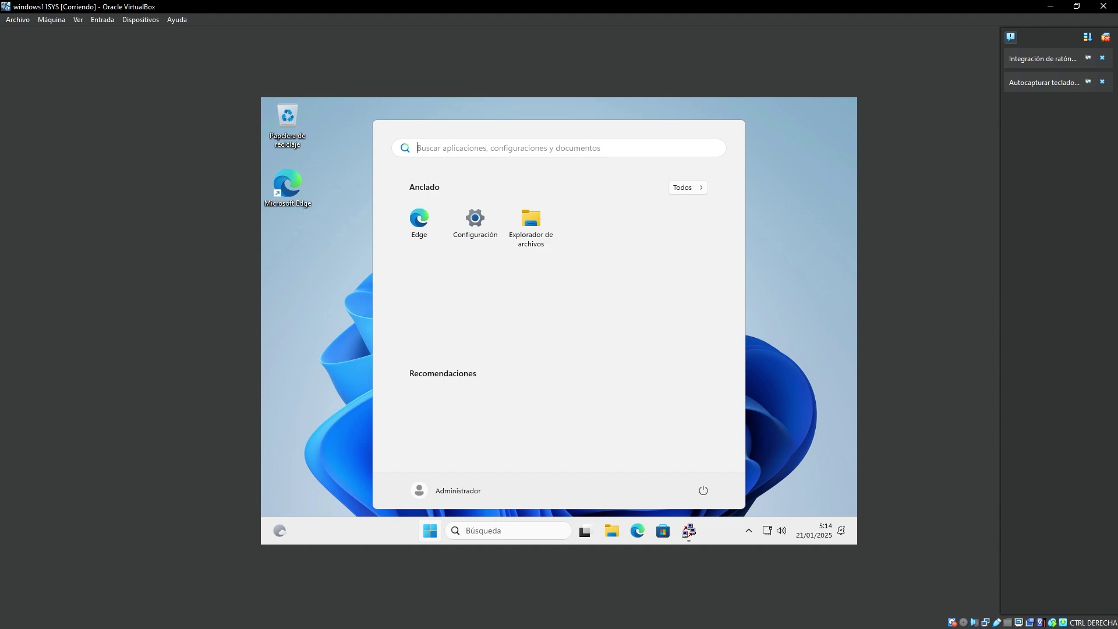
Close Sysprep and complete Edge's first-run setup without signing in or sending diagnostics.
click(639, 255)
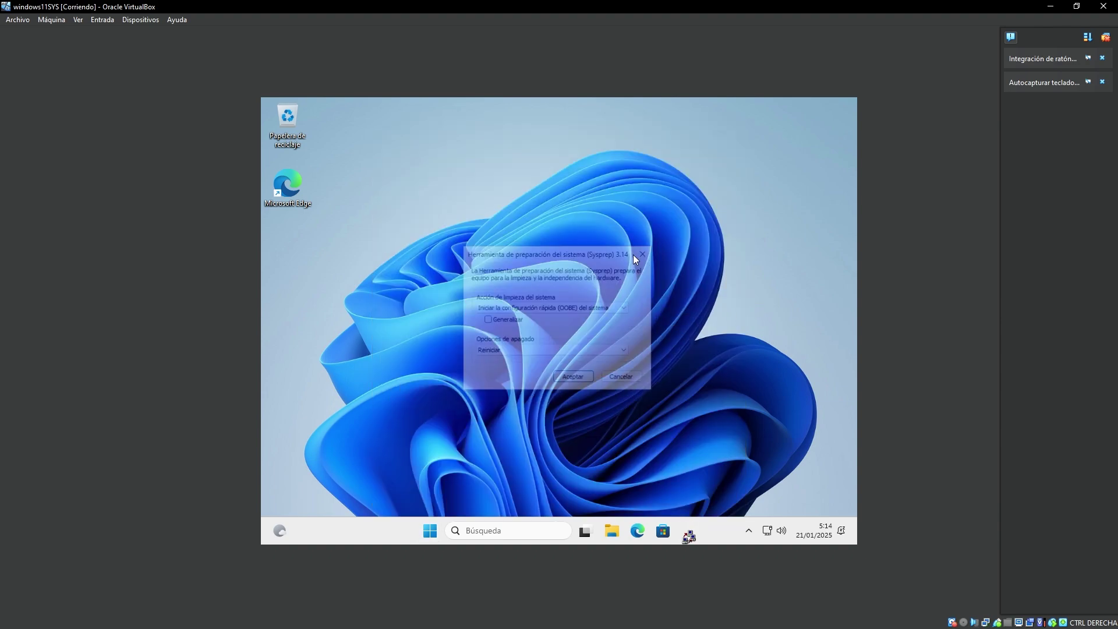
double_click(302, 189)
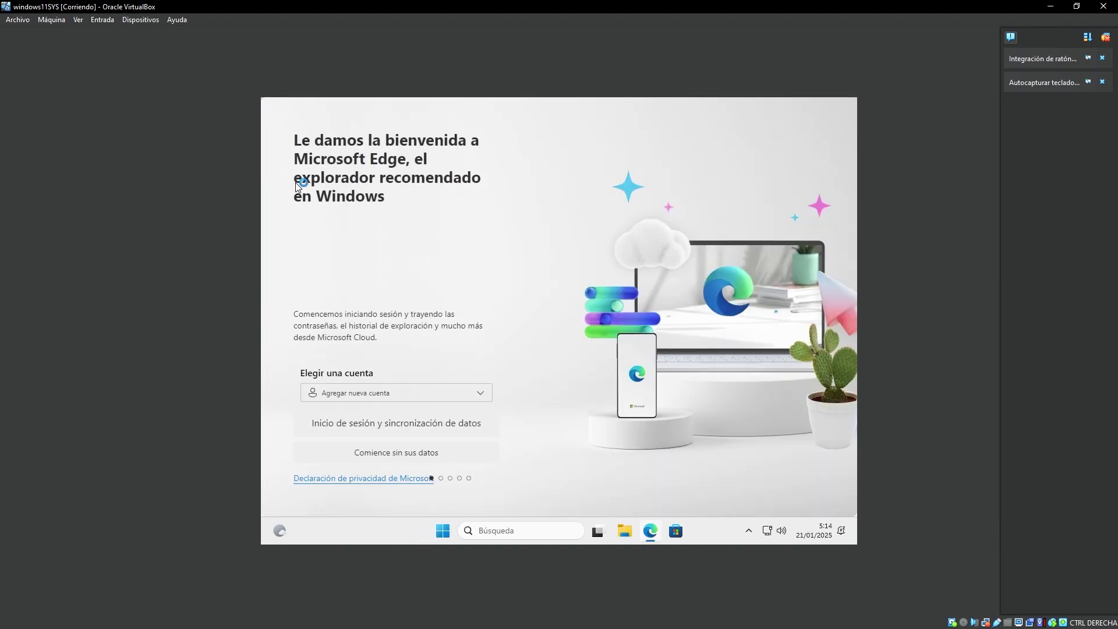
click(453, 452)
click(354, 399)
click(353, 440)
click(354, 414)
click(367, 449)
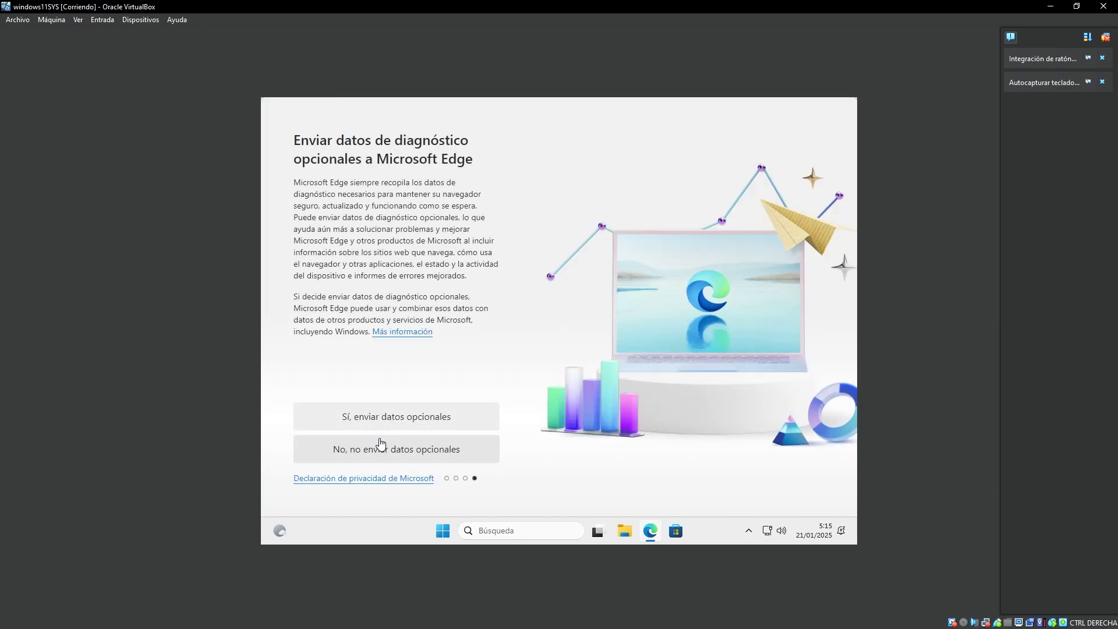
click(376, 443)
Go to the ninite website and close Edge's welcome tab.
click(444, 123)
text(ninite)
key(Return)
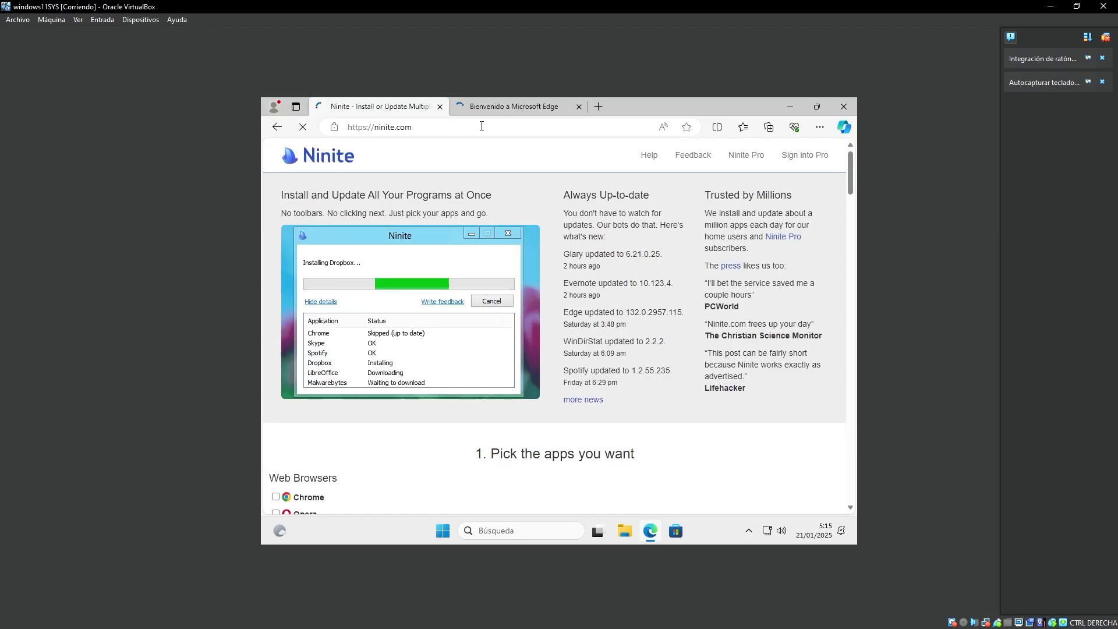
click(579, 107)
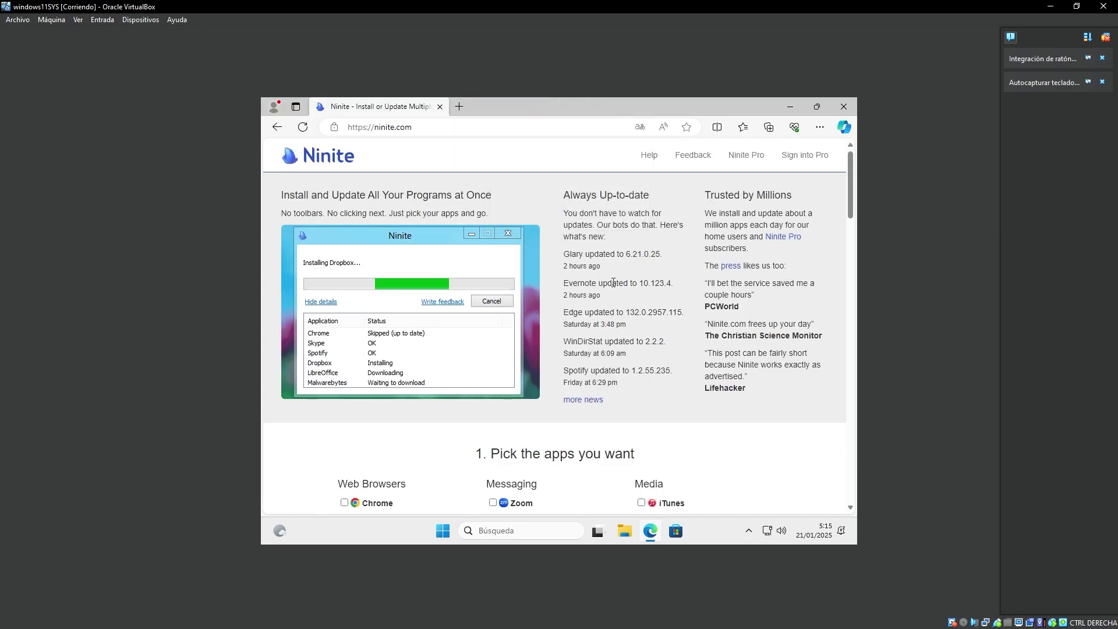
Tick AIMP, Firefox and SumatraPDF in Ninite's app list.
scroll(576, 303, down, 4)
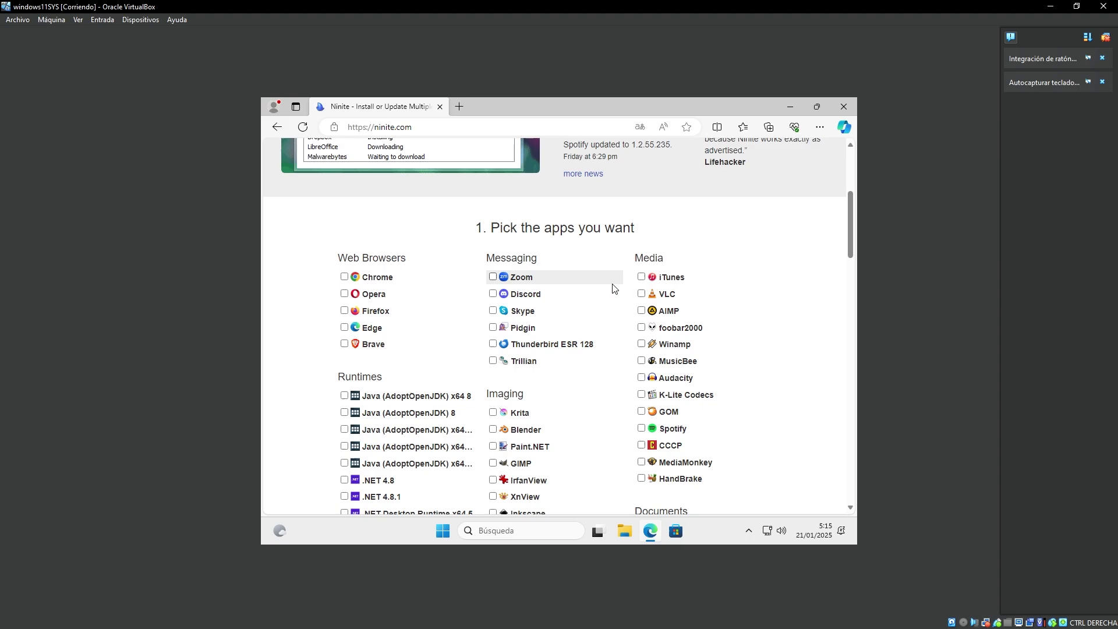
click(642, 312)
scroll(631, 351, down, 1)
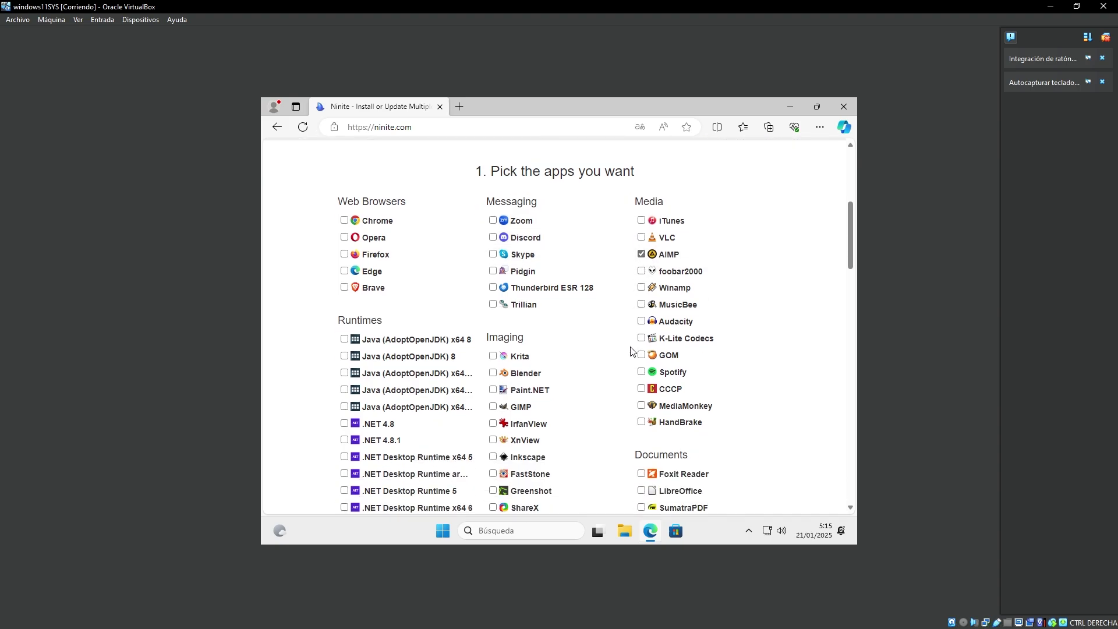
scroll(631, 352, down, 1)
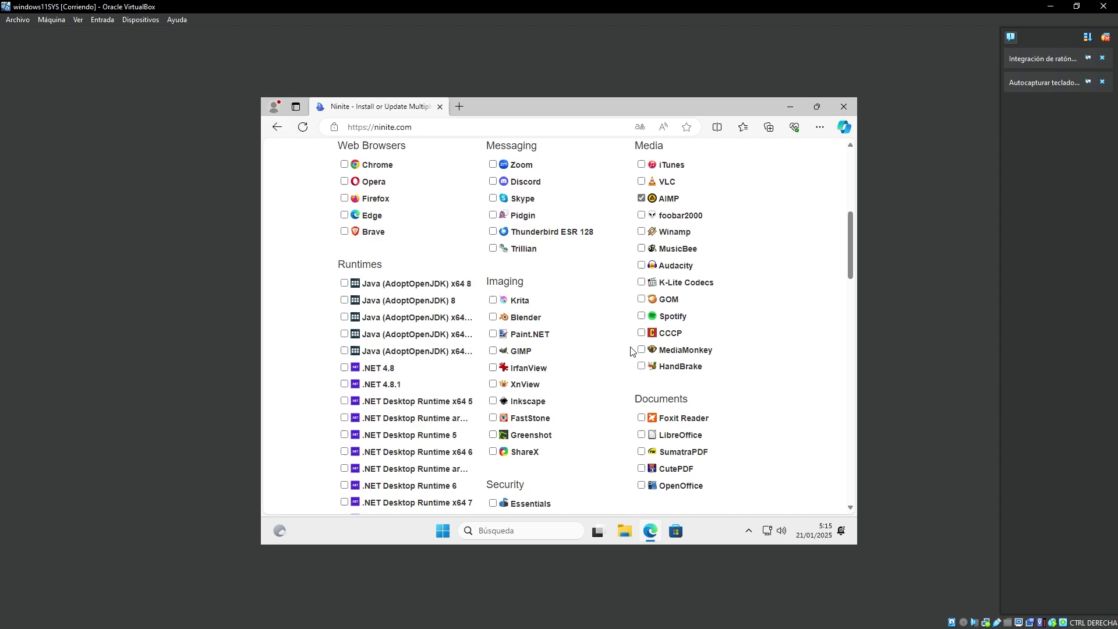
click(345, 199)
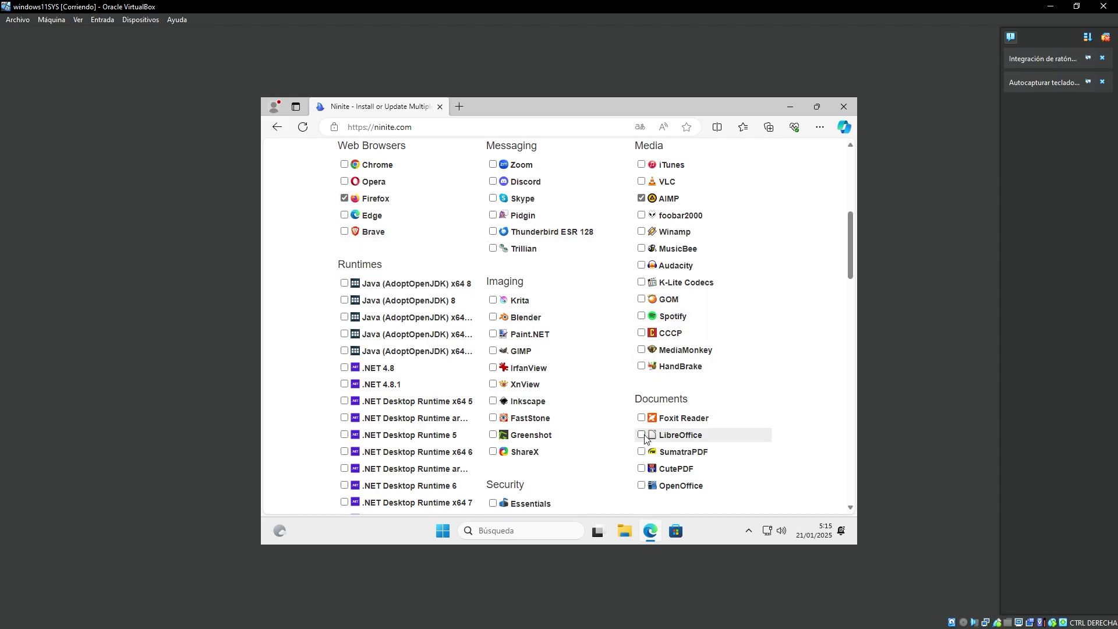
click(641, 452)
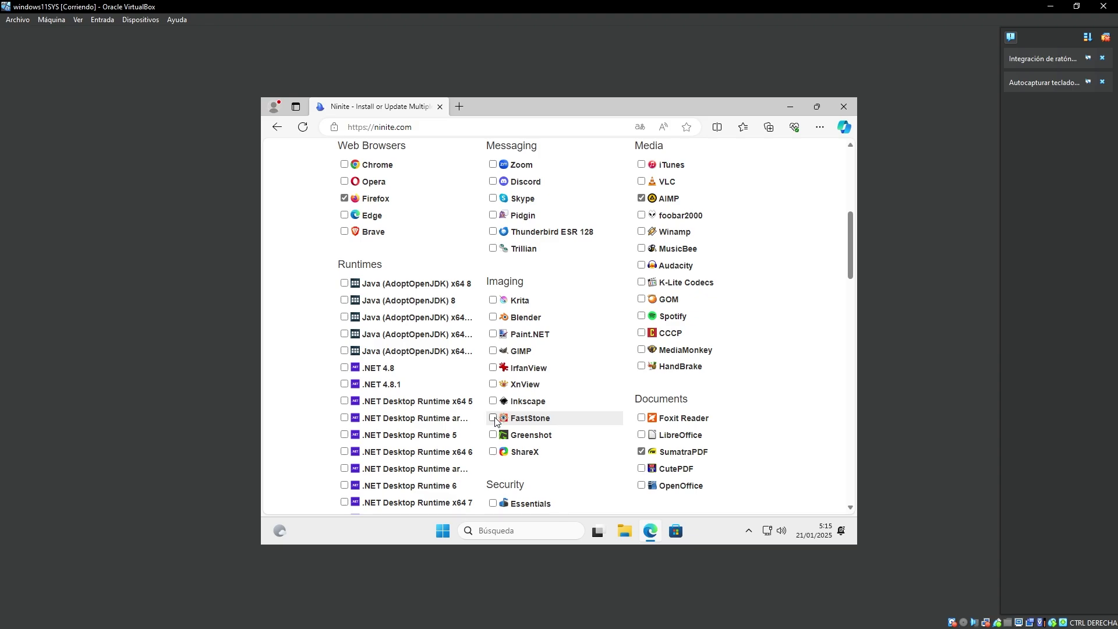
scroll(587, 430, down, 3)
scroll(587, 430, down, 6)
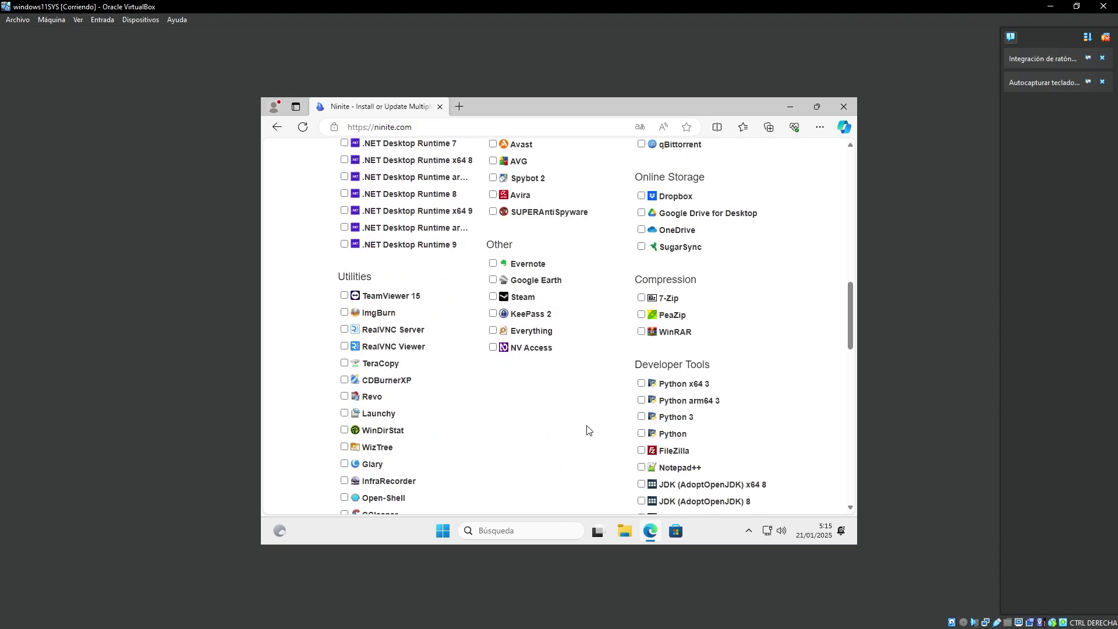
scroll(587, 430, down, 1)
scroll(586, 430, up, 3)
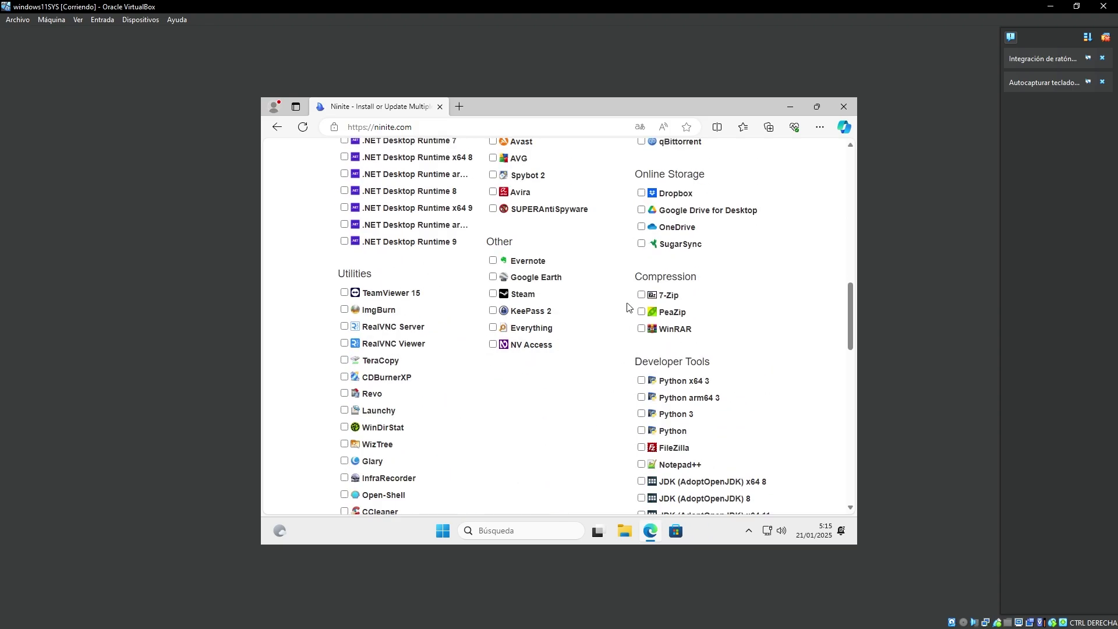
scroll(594, 374, down, 15)
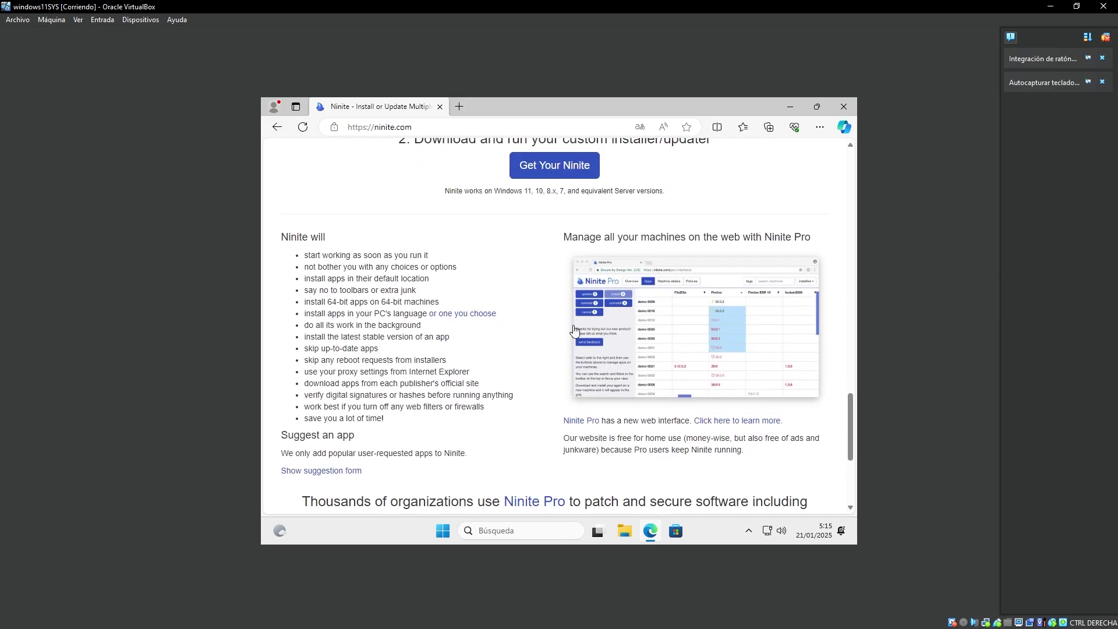
Download the custom Ninite installer and run it from the Downloads folder.
click(554, 164)
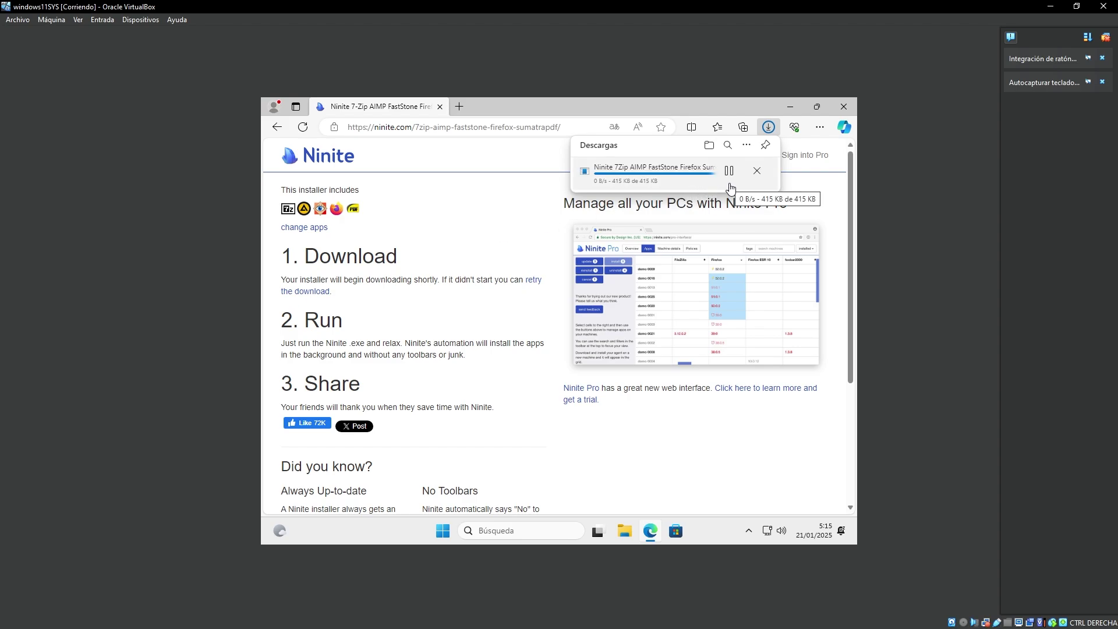
click(729, 172)
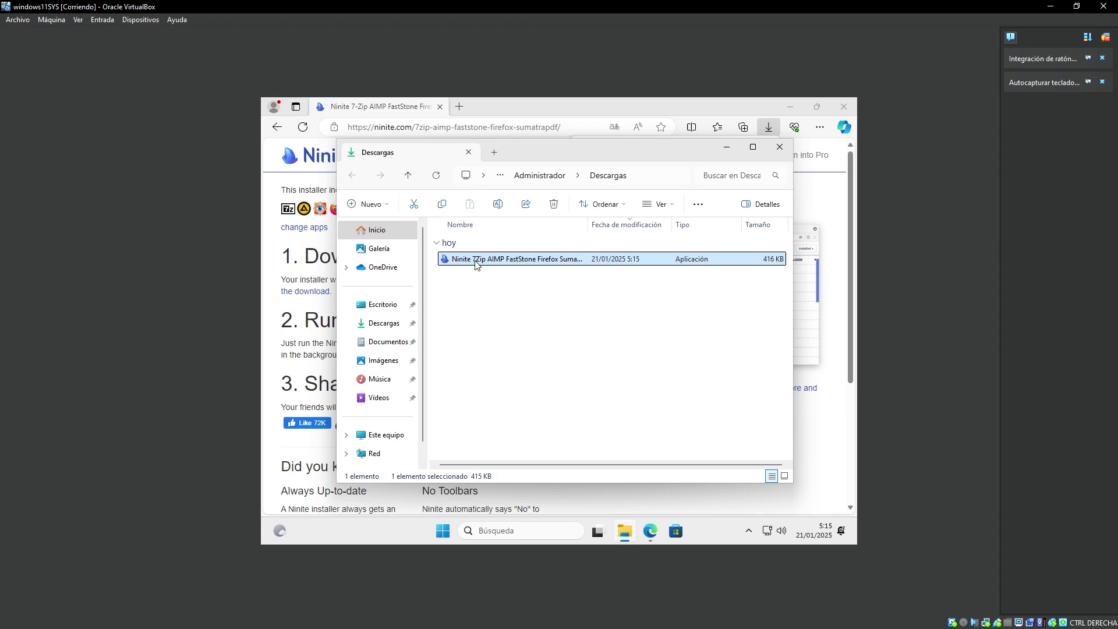
right_click(476, 265)
click(501, 285)
click(775, 150)
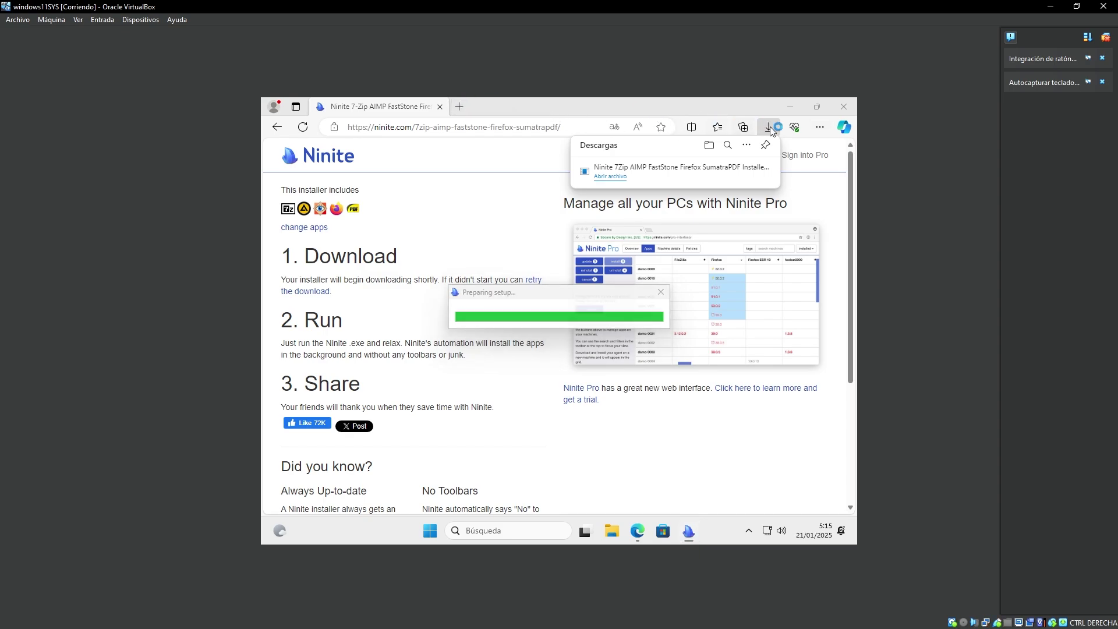
Delete all three entries from Edge's browsing history and close Edge.
click(819, 129)
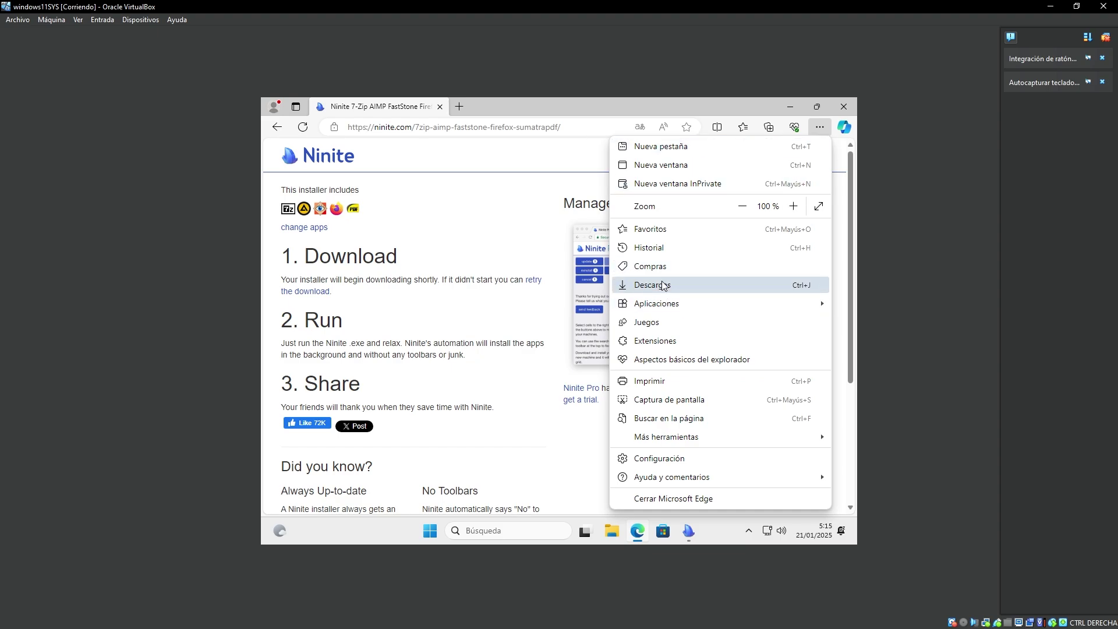
mouse_move(660, 307)
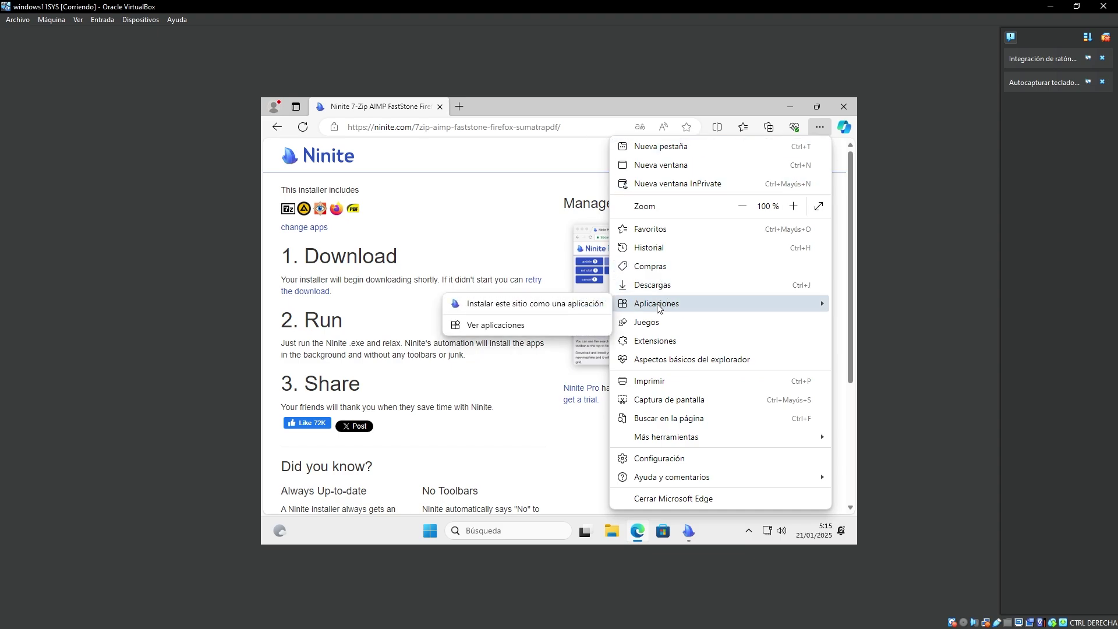
click(655, 248)
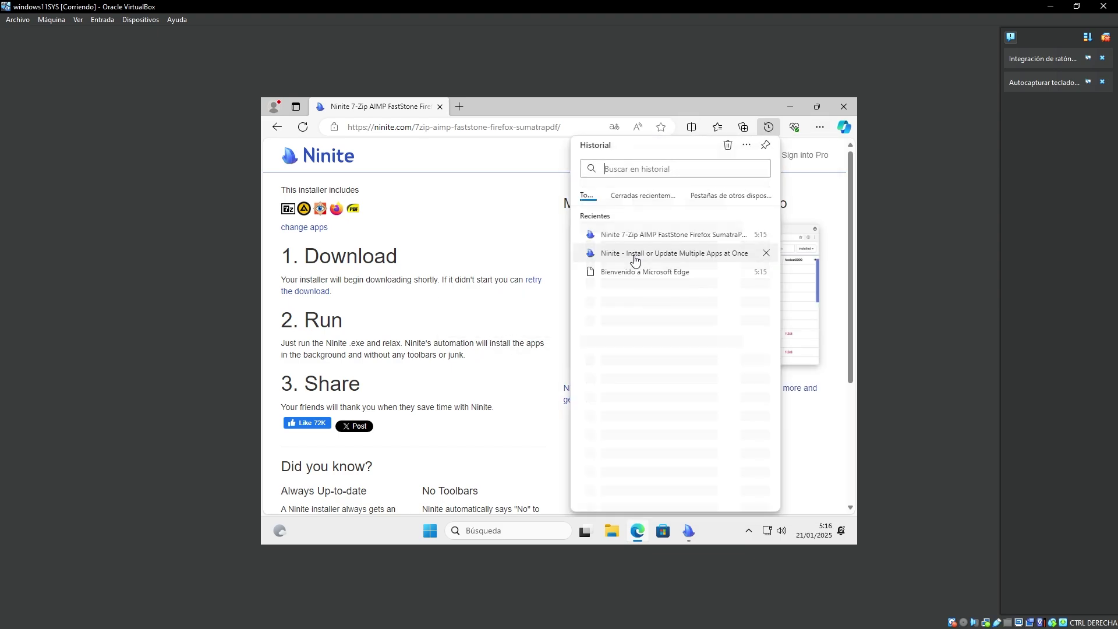
click(765, 235)
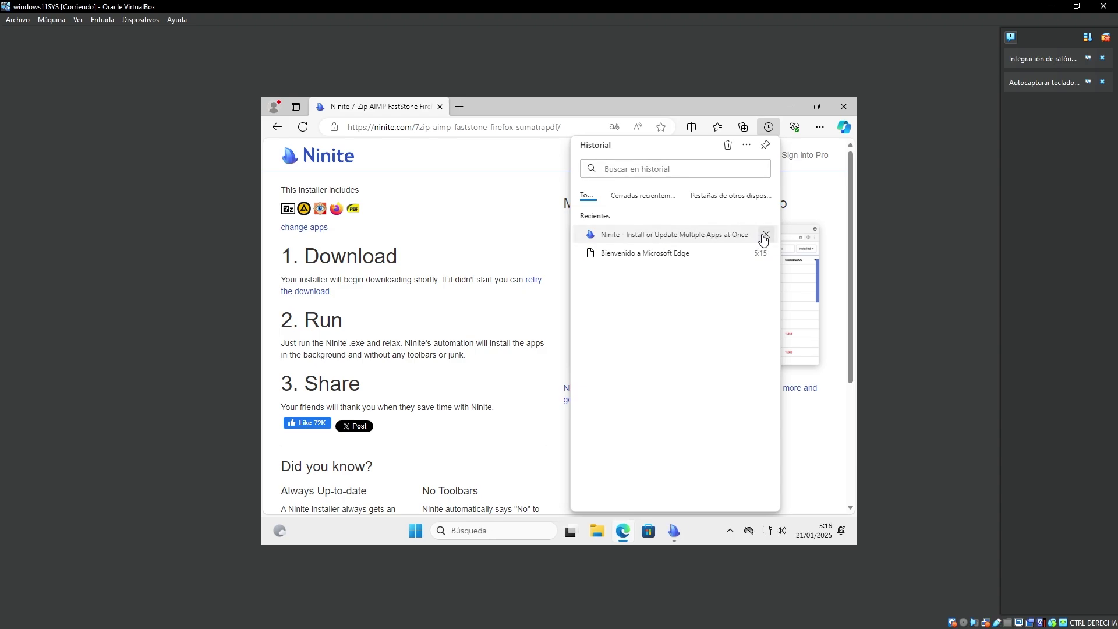
click(764, 236)
click(765, 235)
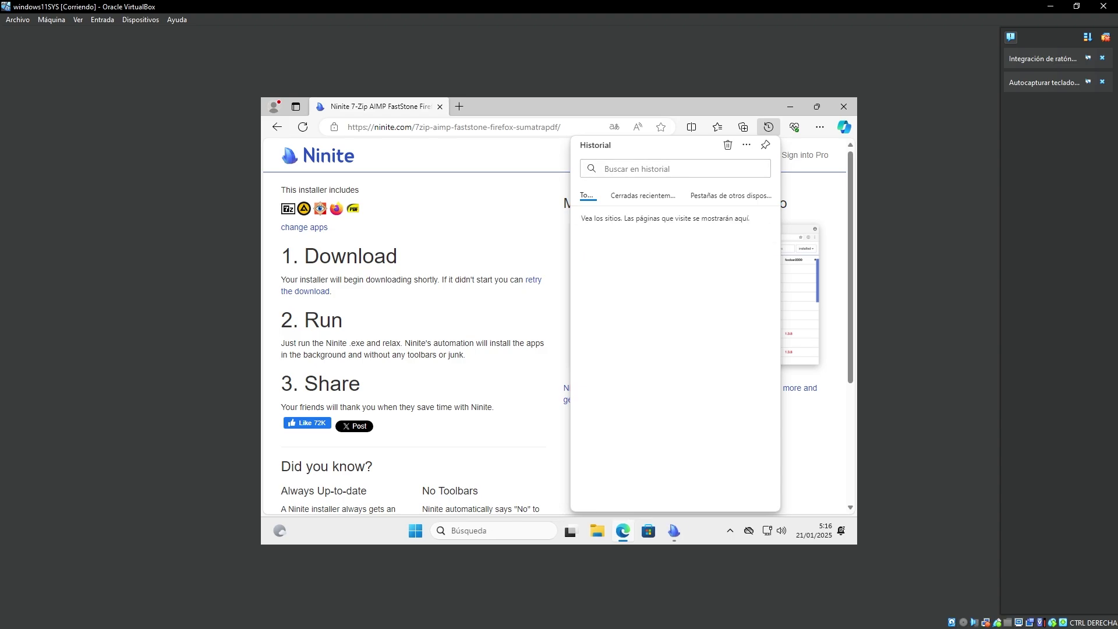
click(441, 106)
click(440, 106)
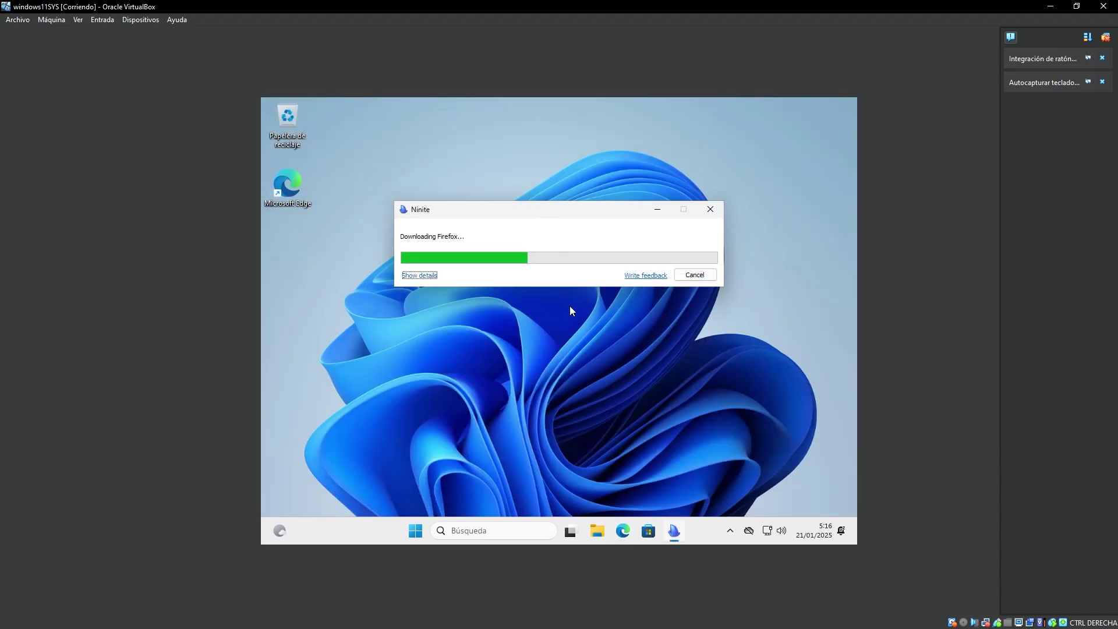
Wait until all five apps show OK, close Ninite, and open Downloads in File Explorer.
key(Return)
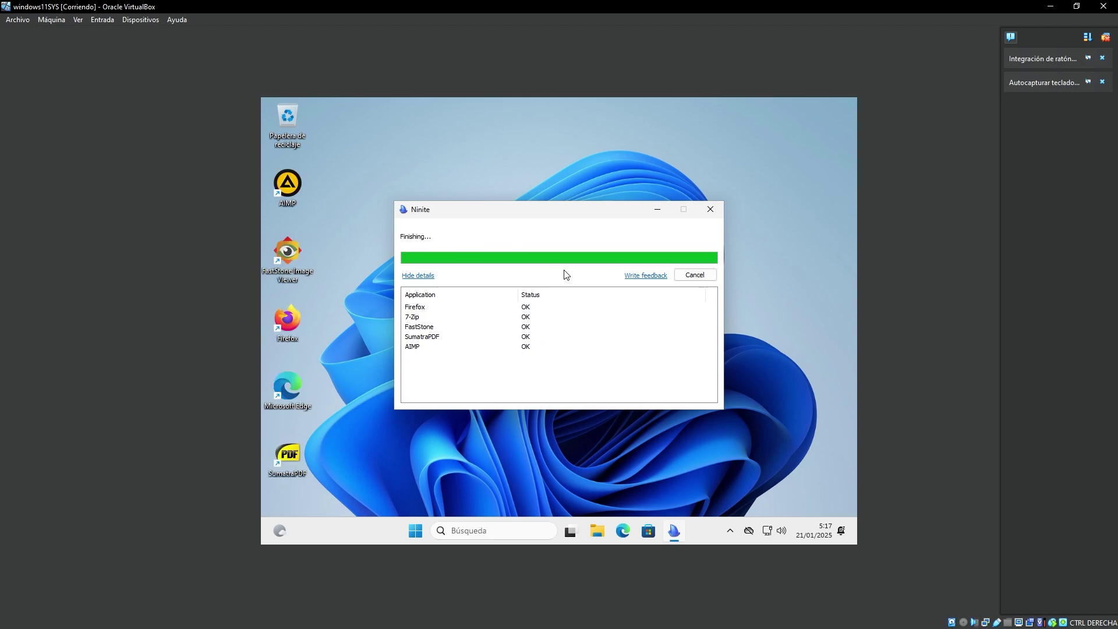
click(689, 274)
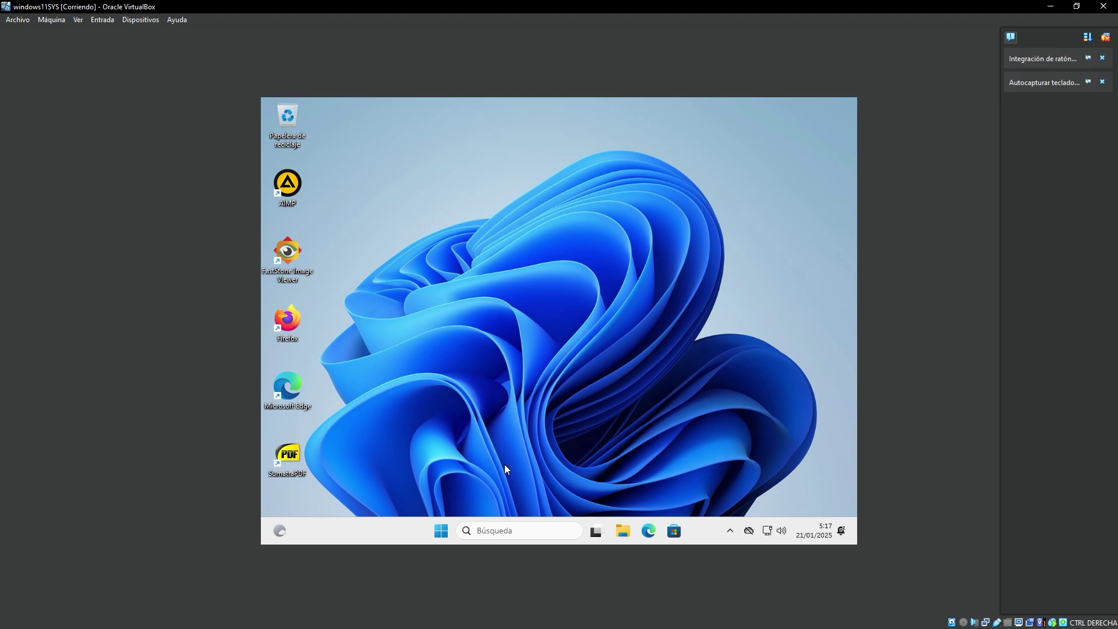
click(623, 528)
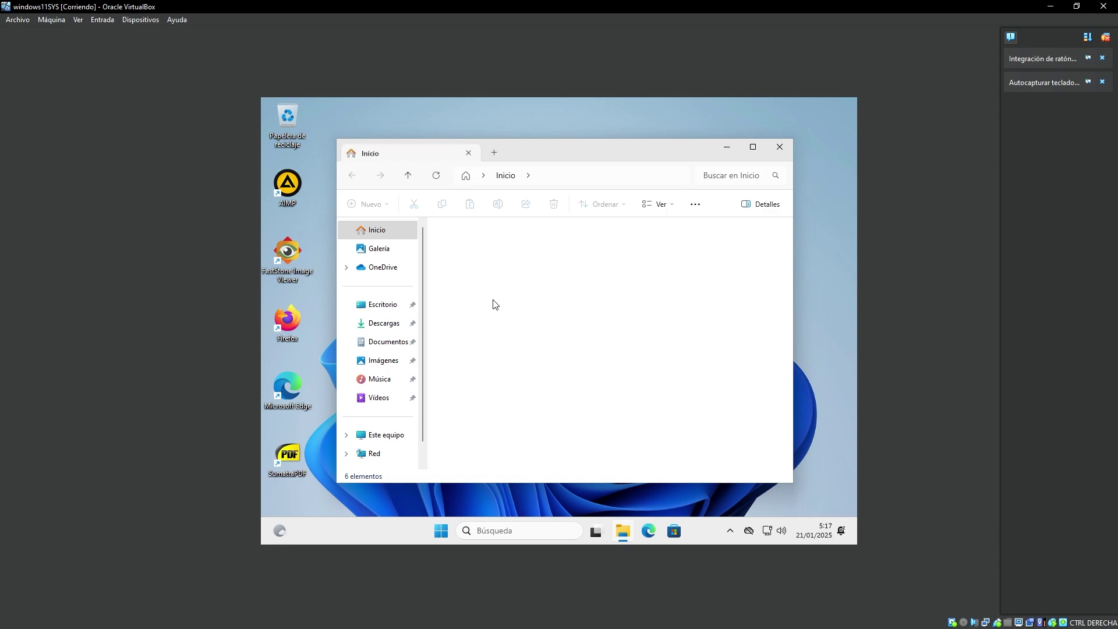
click(374, 324)
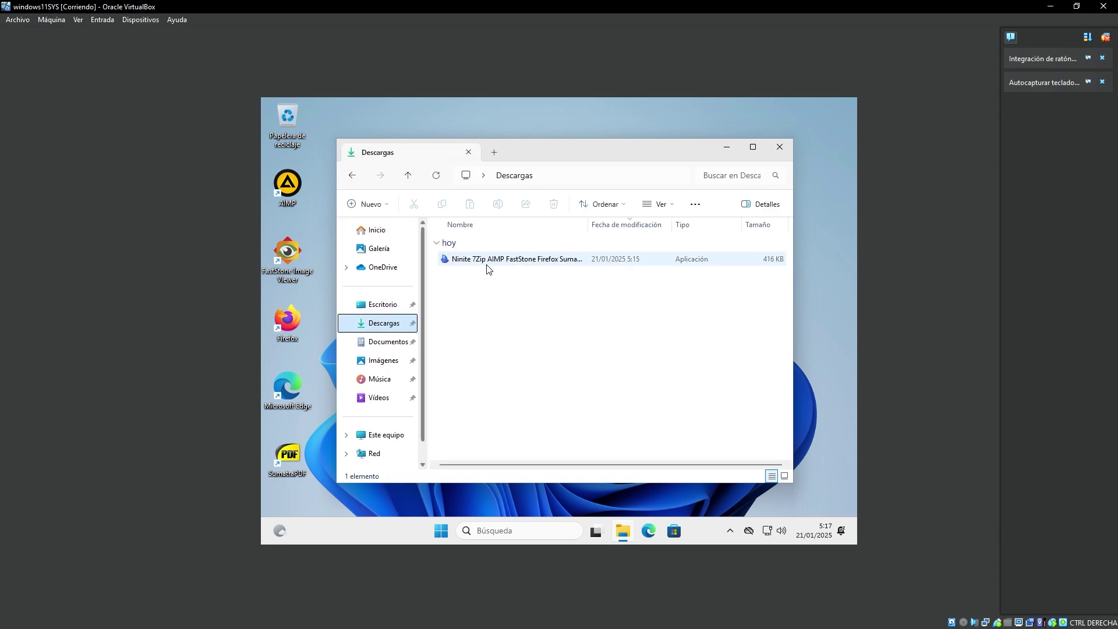
Permanently delete the Ninite installer file and close File Explorer.
click(488, 260)
key(shift+Delete)
key(Return)
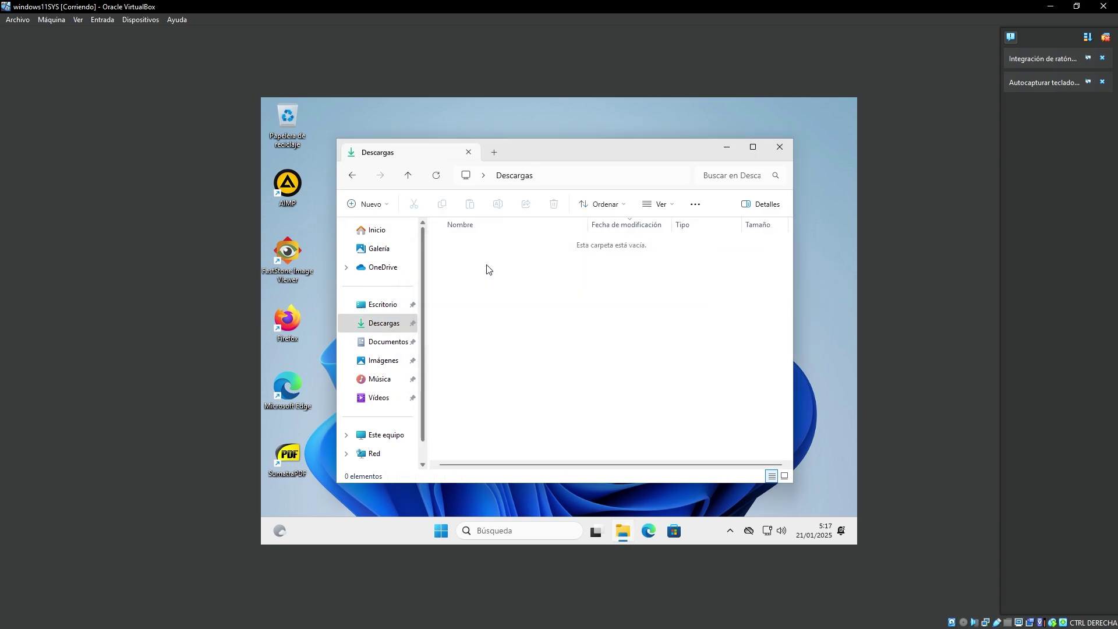
click(390, 434)
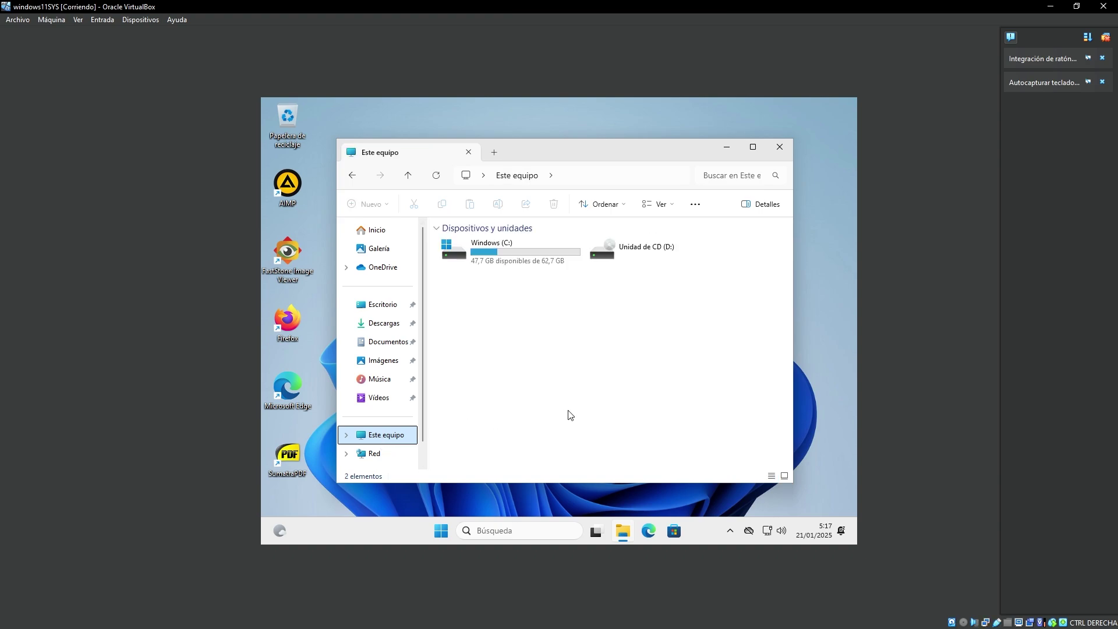
click(380, 231)
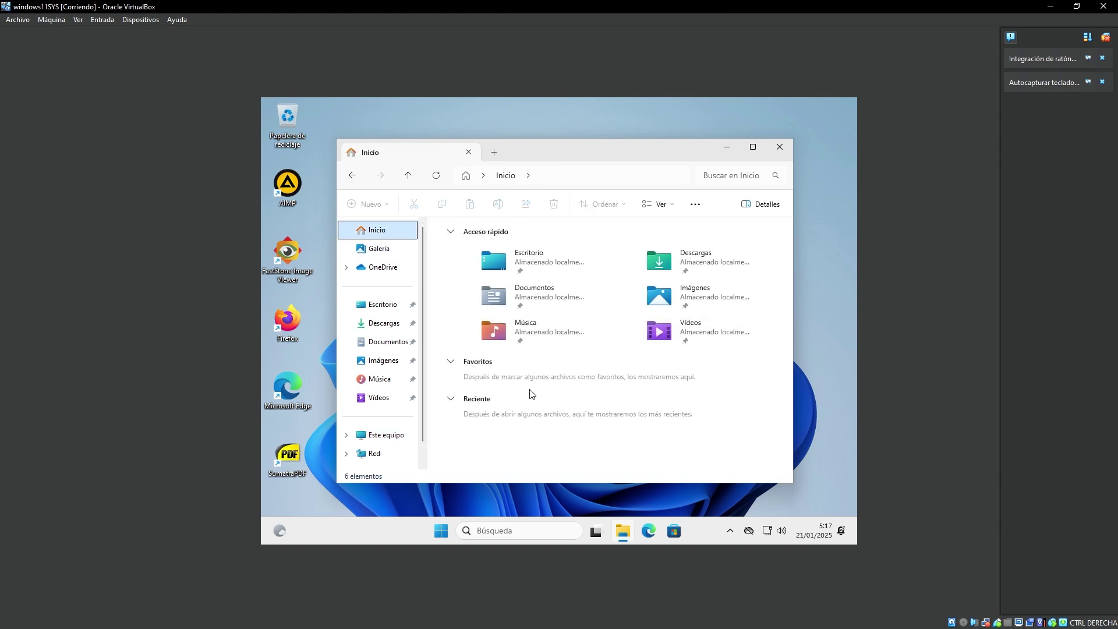
click(780, 147)
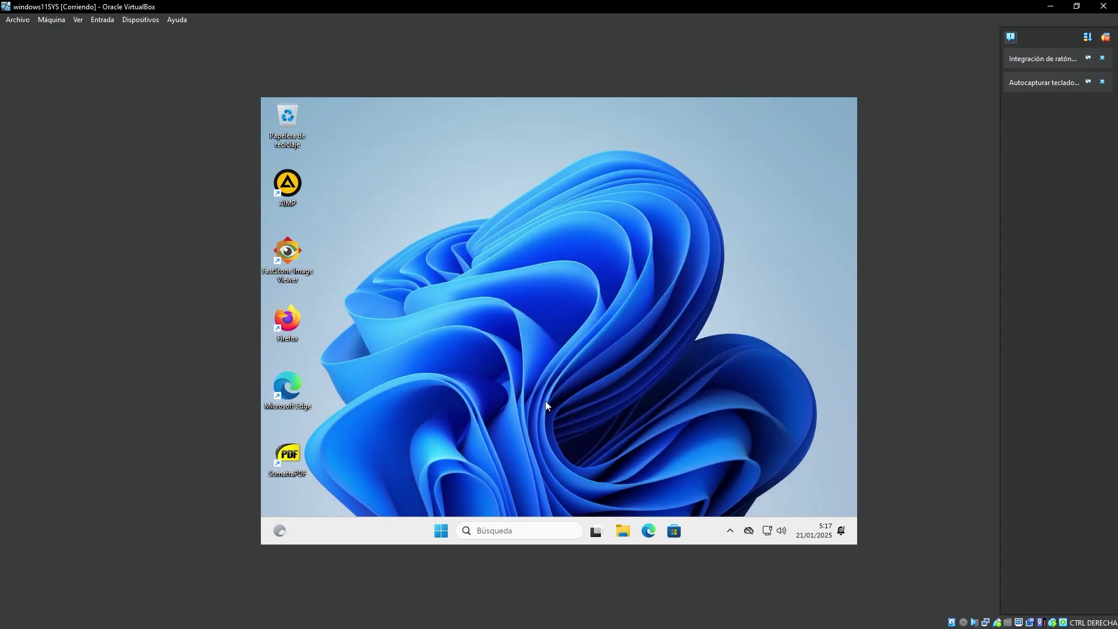
Launch an administrator Command Prompt by searching cmd and move it onto the VM screen.
click(471, 527)
text(cmd)
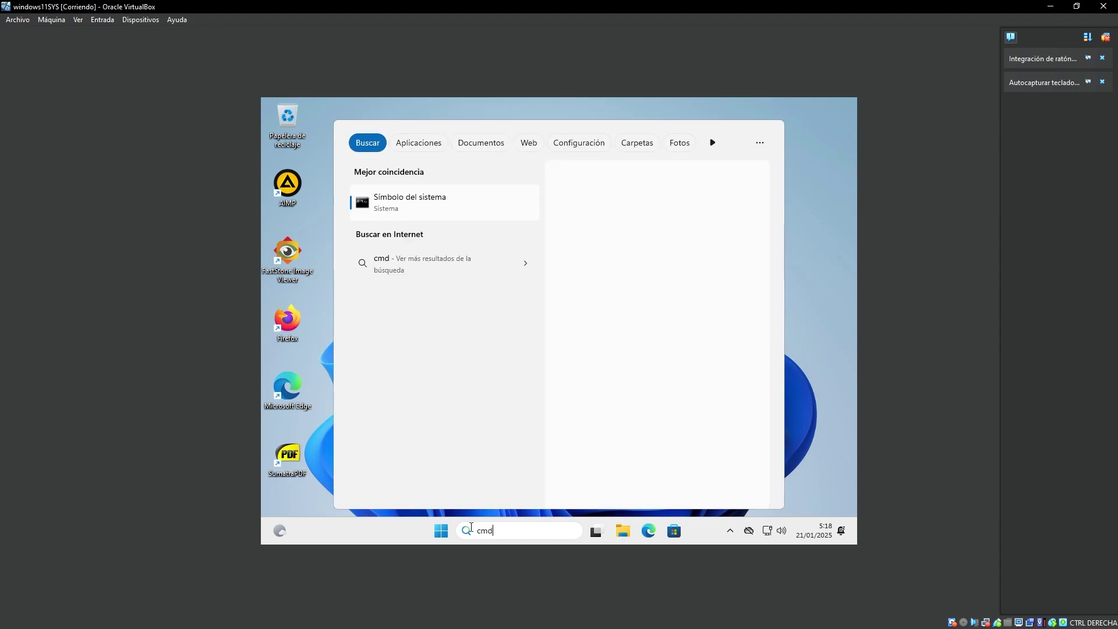
click(661, 304)
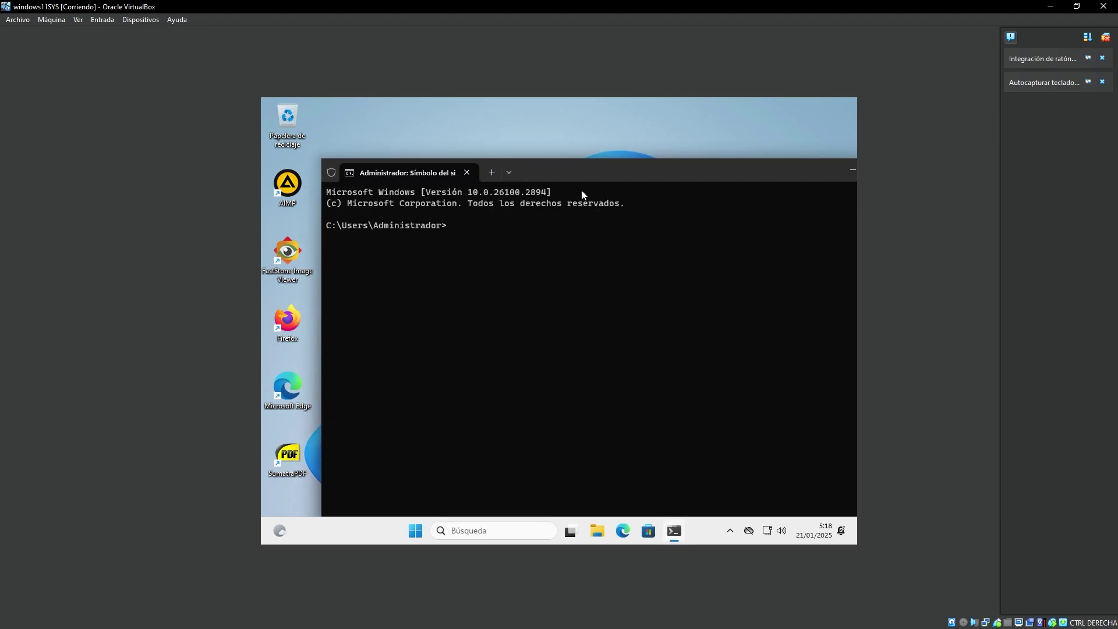
drag(556, 168, 515, 152)
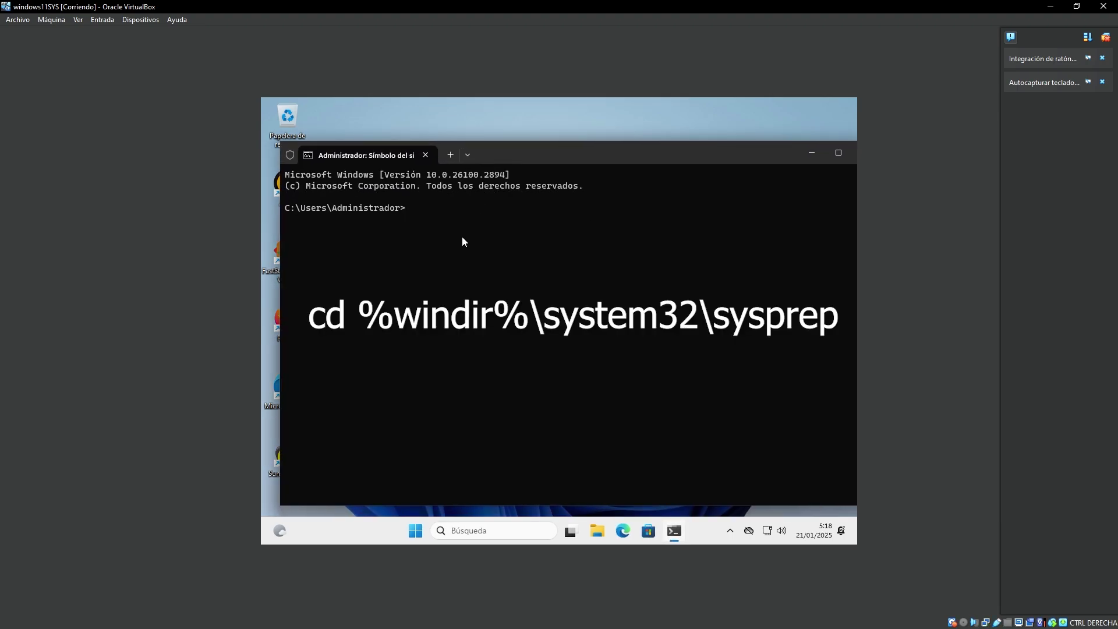
Change to %windir%\system32\sysprep and run sysprep /generalize /oobe /shutdown.
text(cd %windir%\system32\sysprep)
key(Return)
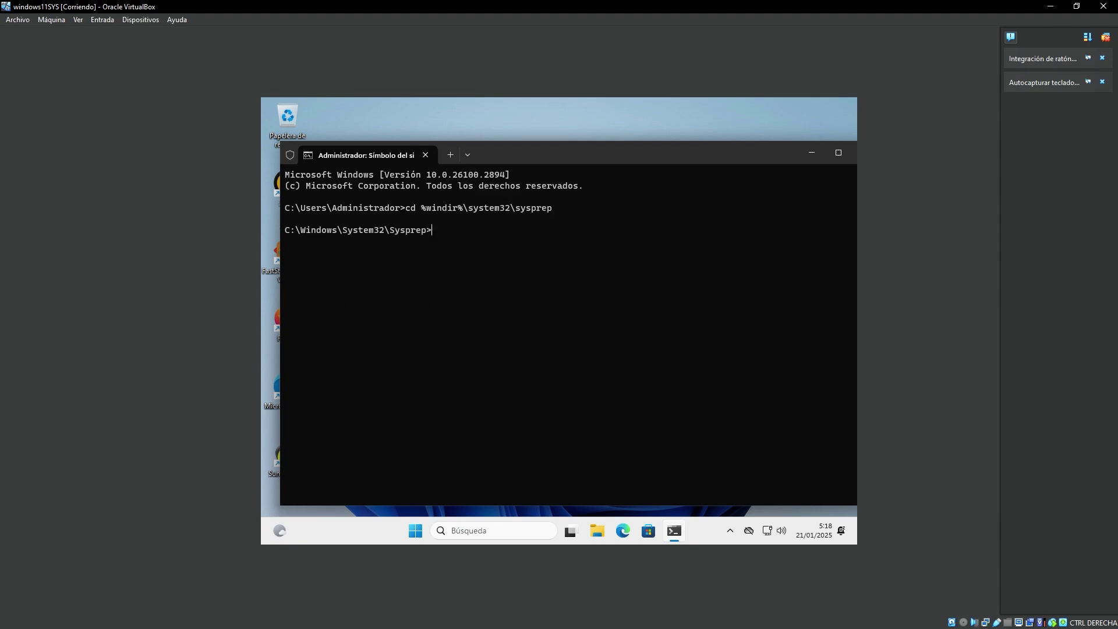
text(syspr)
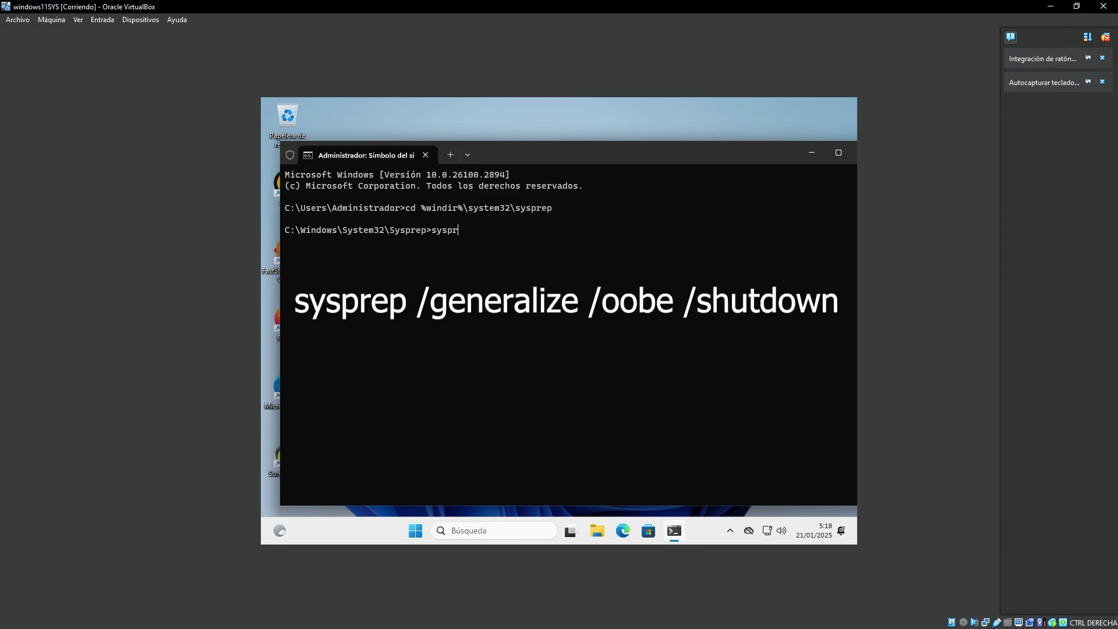
text(ep /generalize /oobe /shutdown)
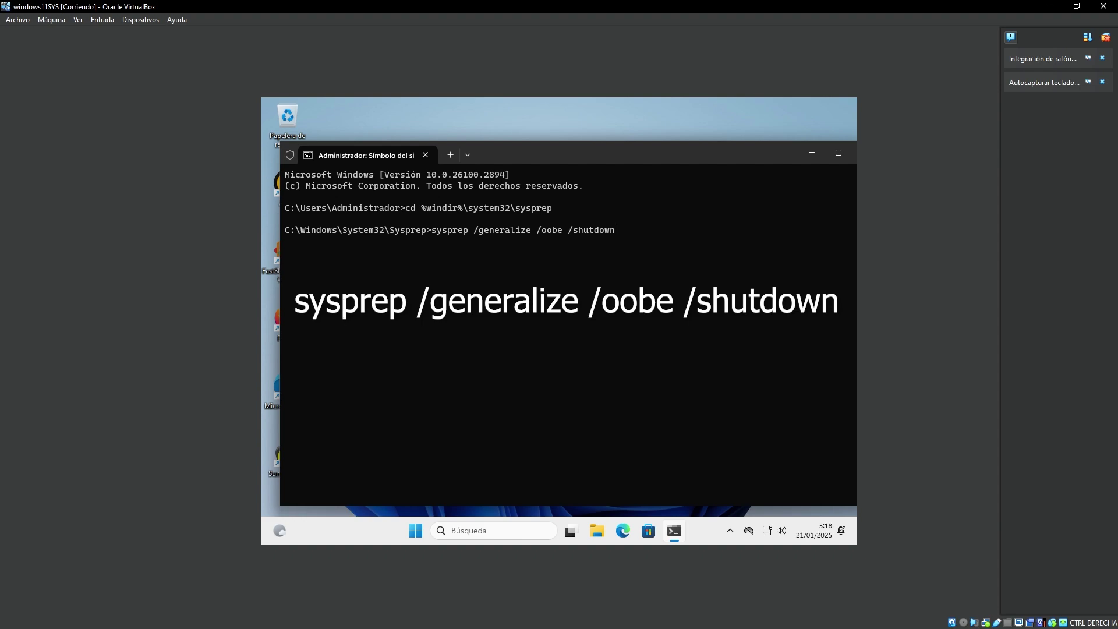
key(Return)
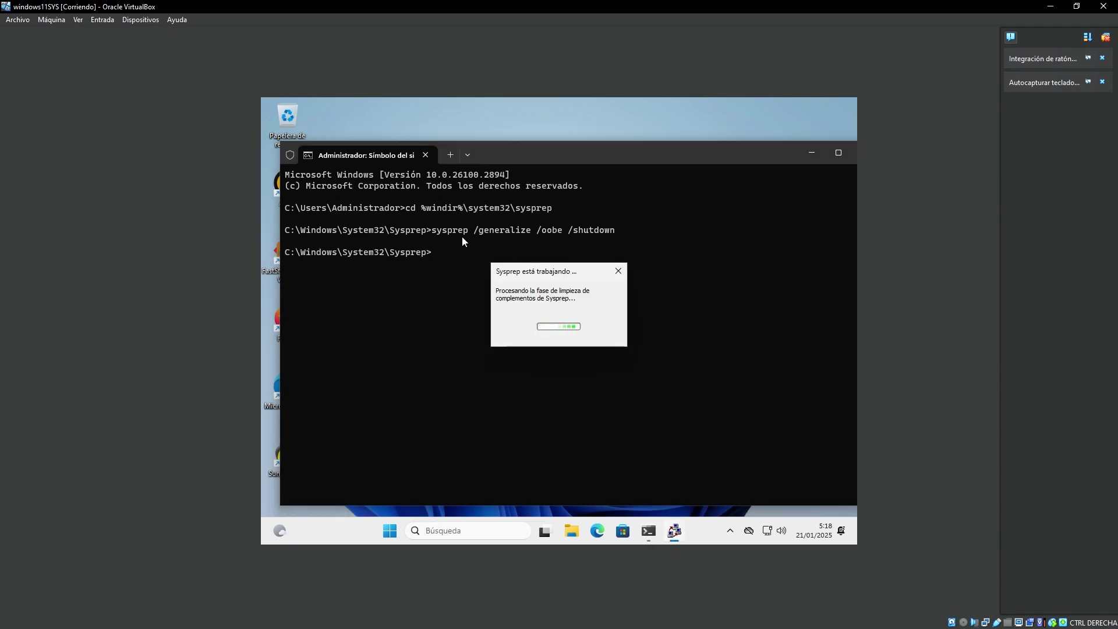
Close the command prompt, wait for windows11SYS to power off, then open the winntsetup folder.
right_click(793, 149)
click(804, 226)
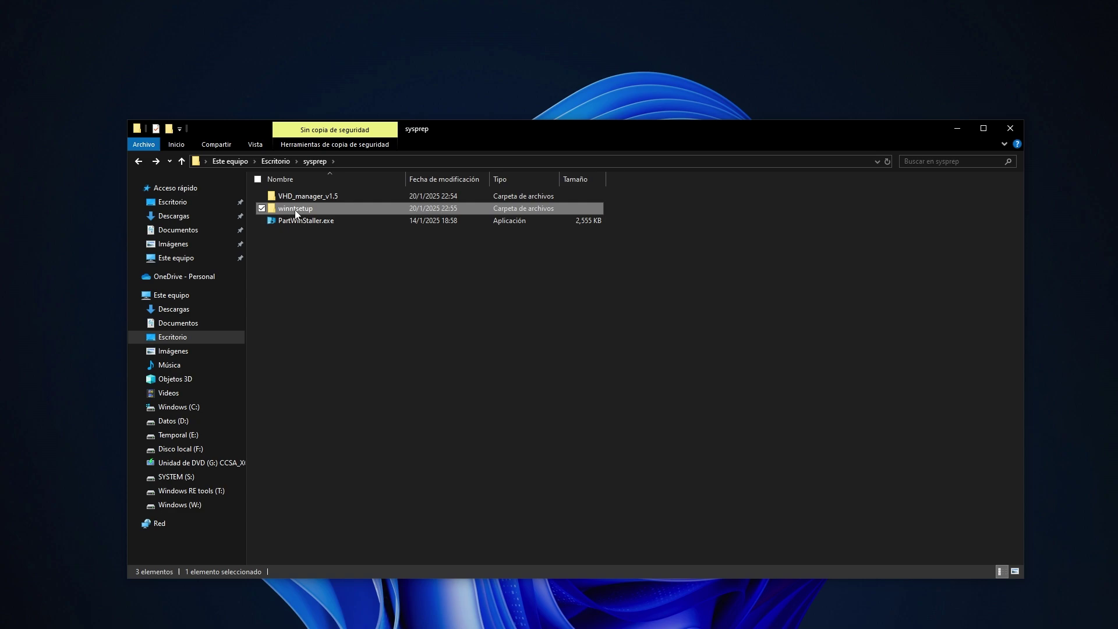
double_click(294, 208)
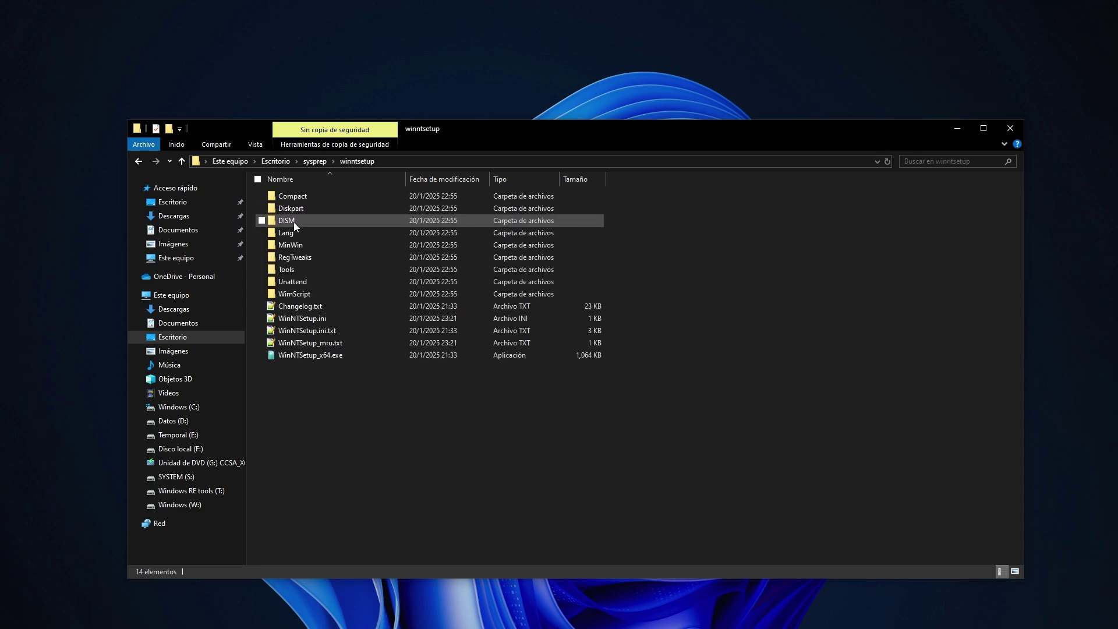
Launch WinNTSetup_x64.exe and minimize the file browser behind it.
right_click(288, 343)
right_click(286, 356)
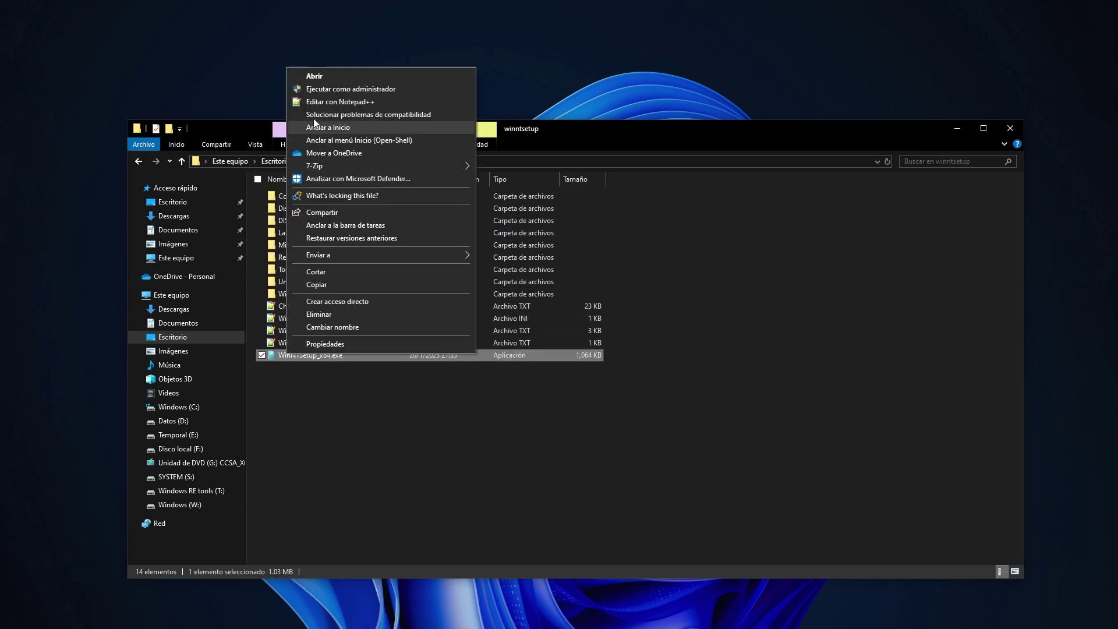
click(323, 77)
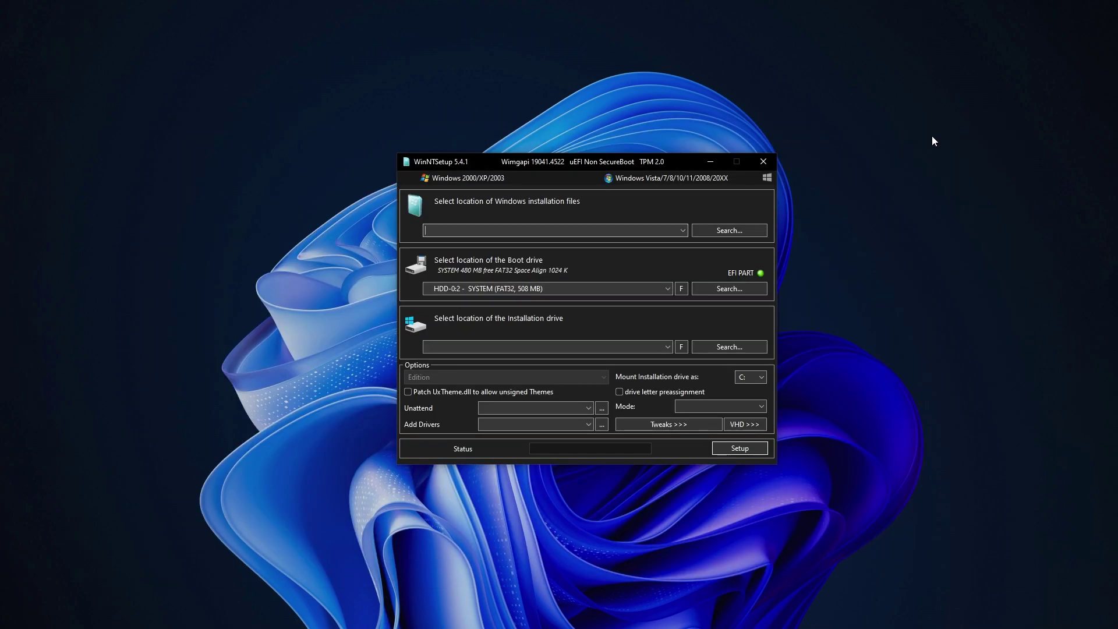
click(957, 130)
Set up a WIM capture of the W:\Windows installation saved as F:\install.wim.
click(767, 179)
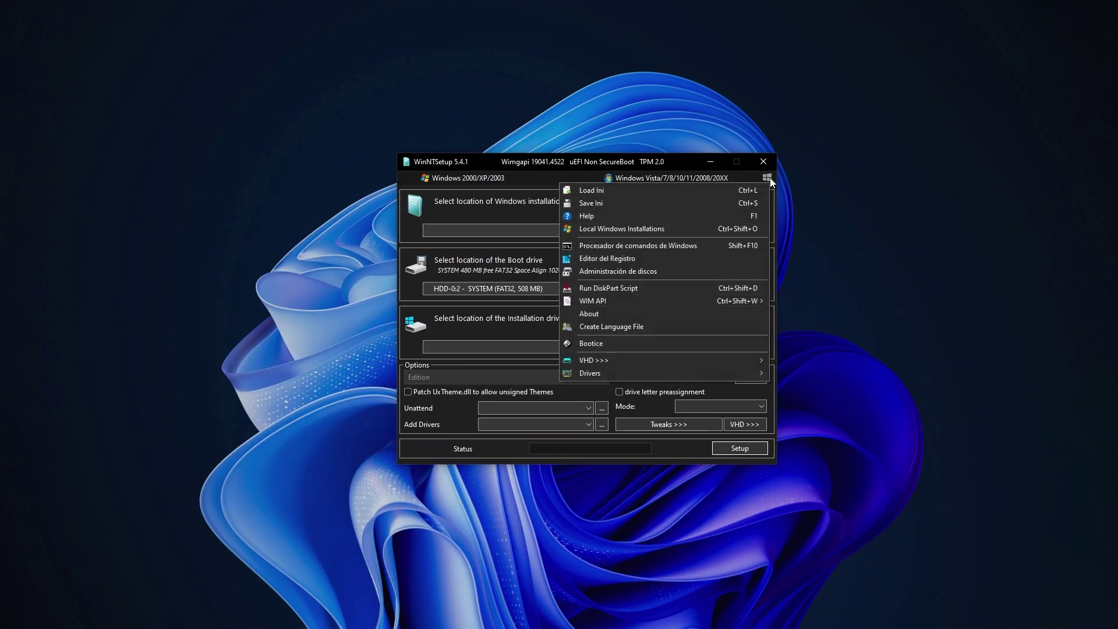
click(611, 231)
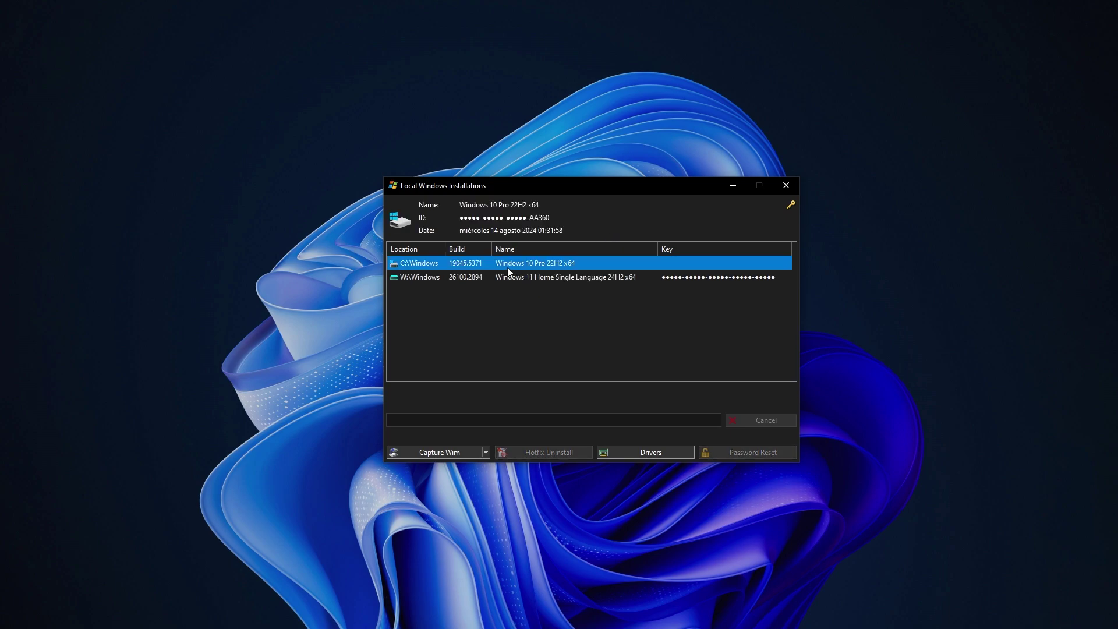
click(460, 274)
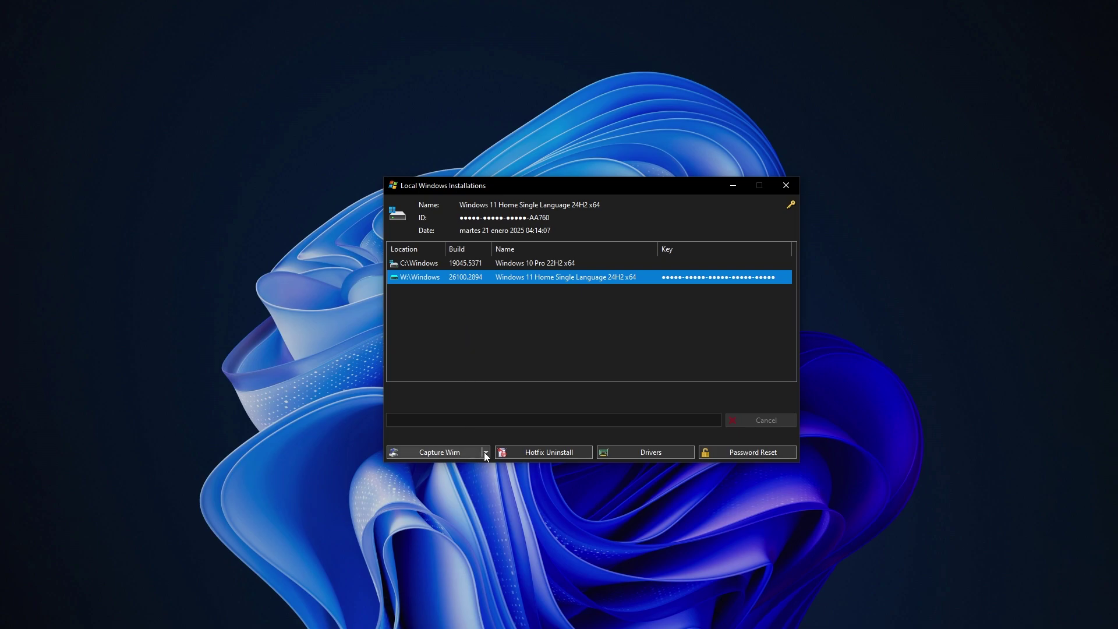
click(463, 454)
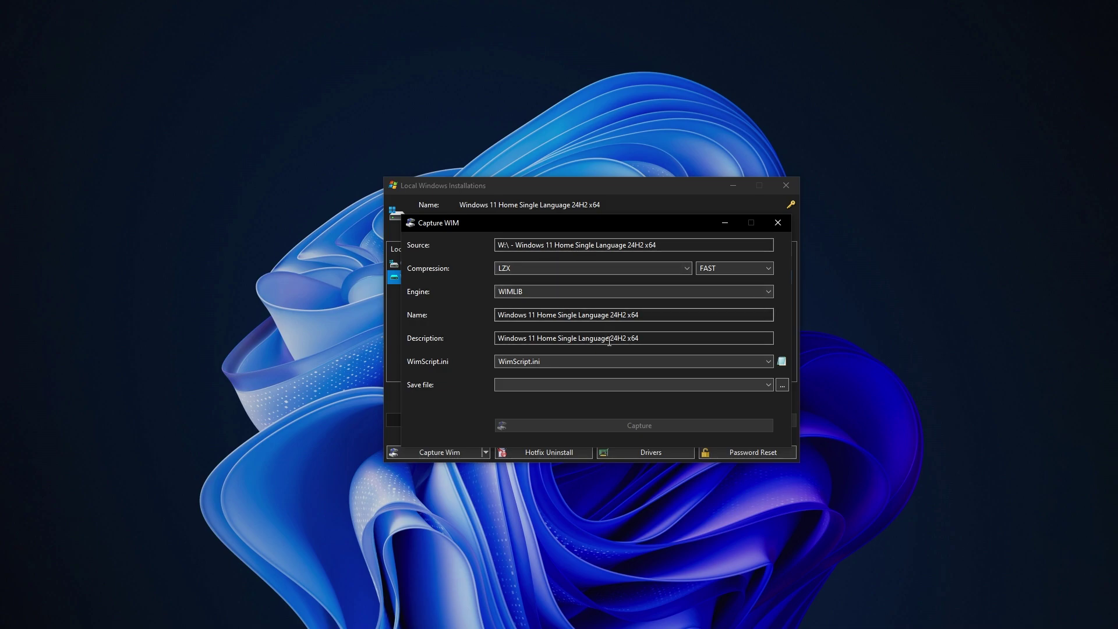
click(779, 389)
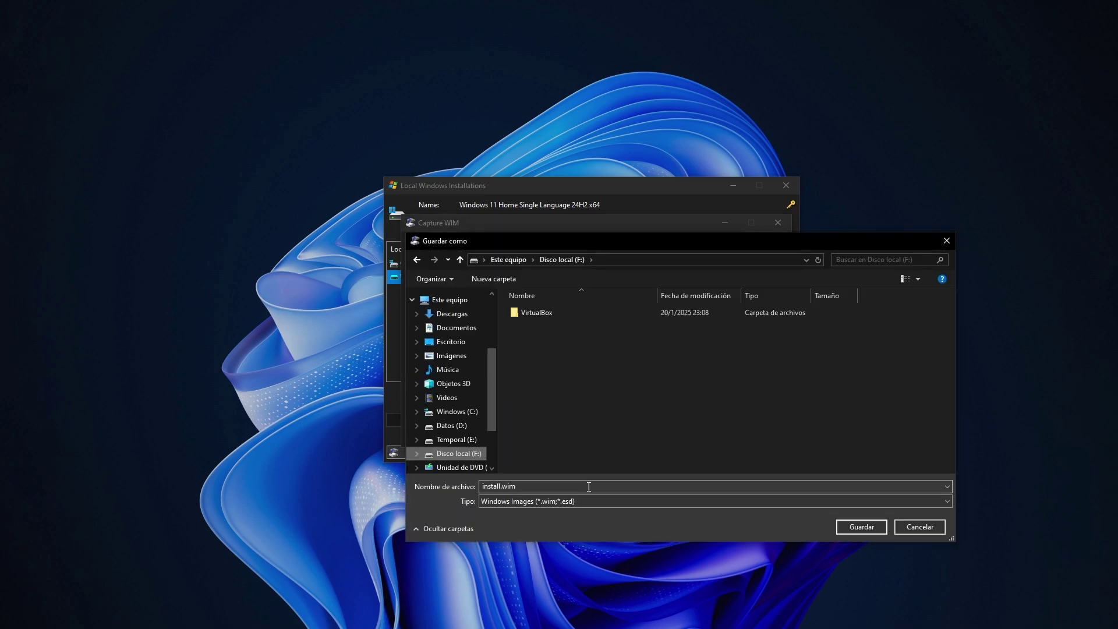
click(880, 528)
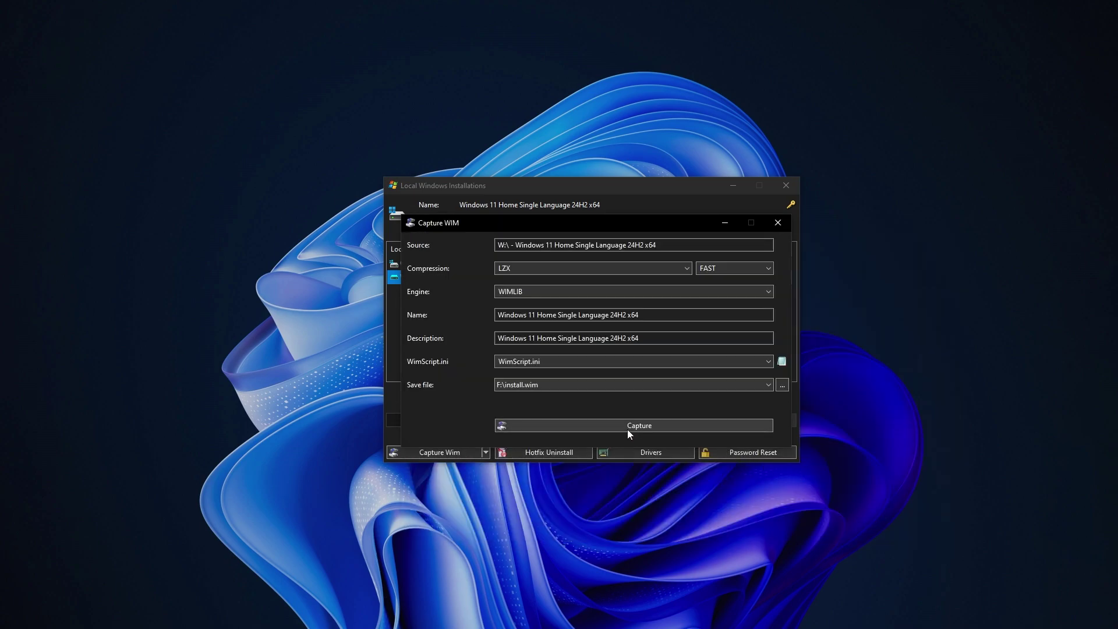
Capture W:\ into F:\install.wim (about 5 GB) and acknowledge the Done! message.
click(627, 426)
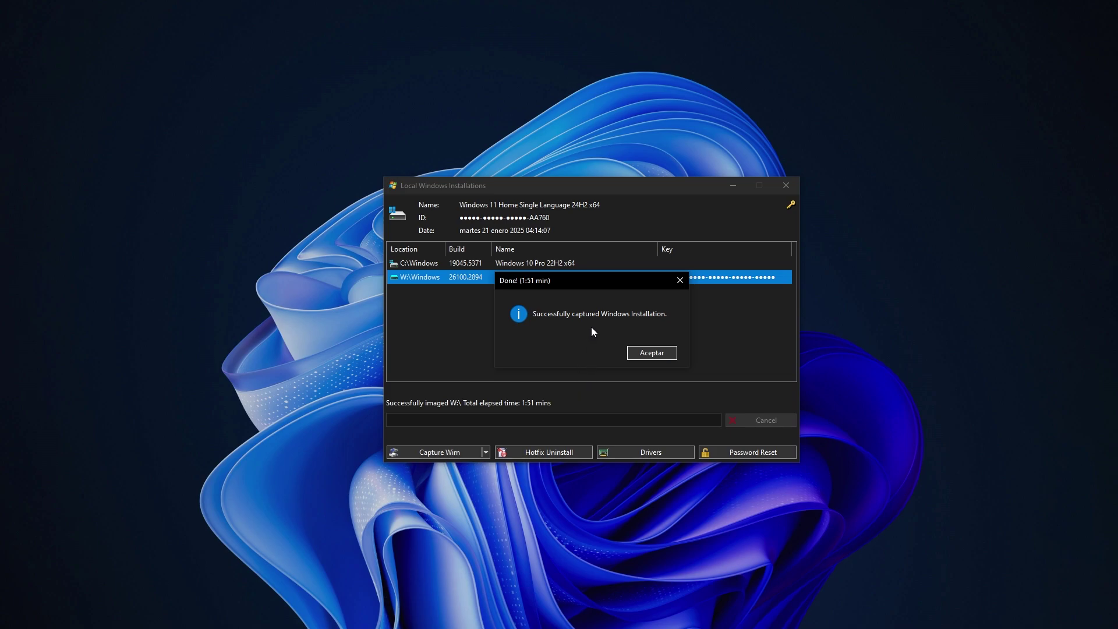
click(651, 357)
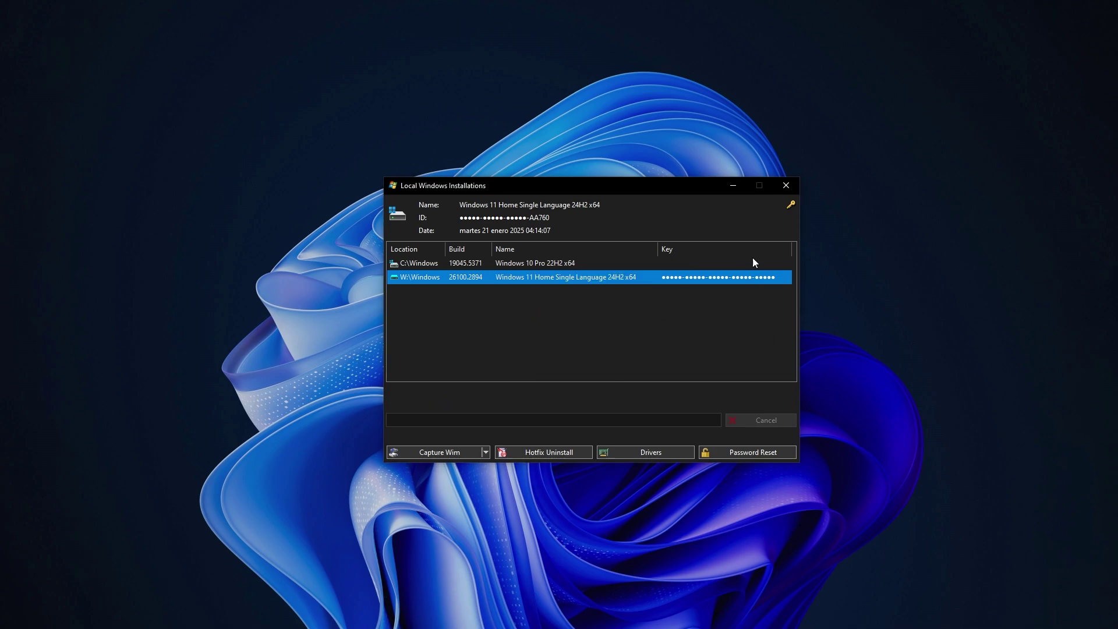
Close WinNTSetup, check install.wim is 5.20 GB on F:, and minimize Explorer.
click(783, 187)
click(763, 162)
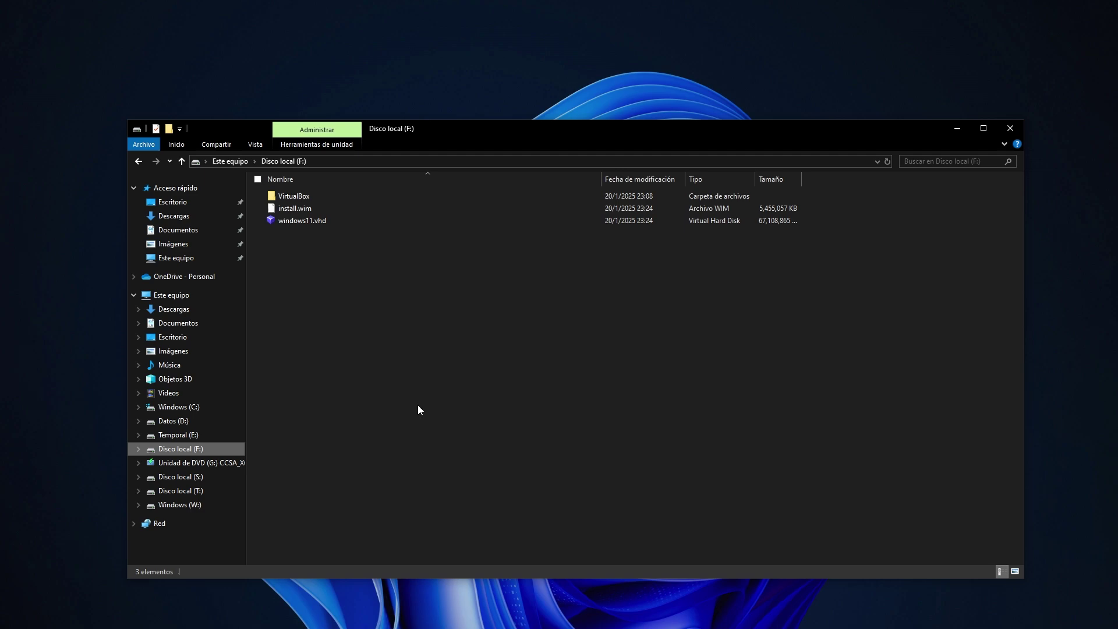
click(303, 209)
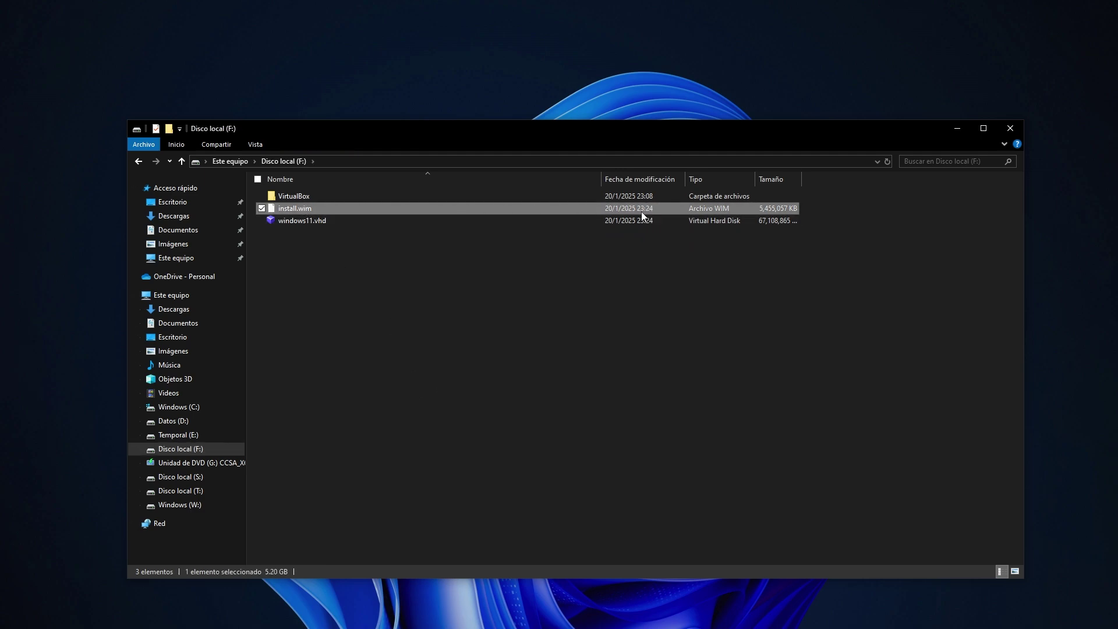
click(642, 272)
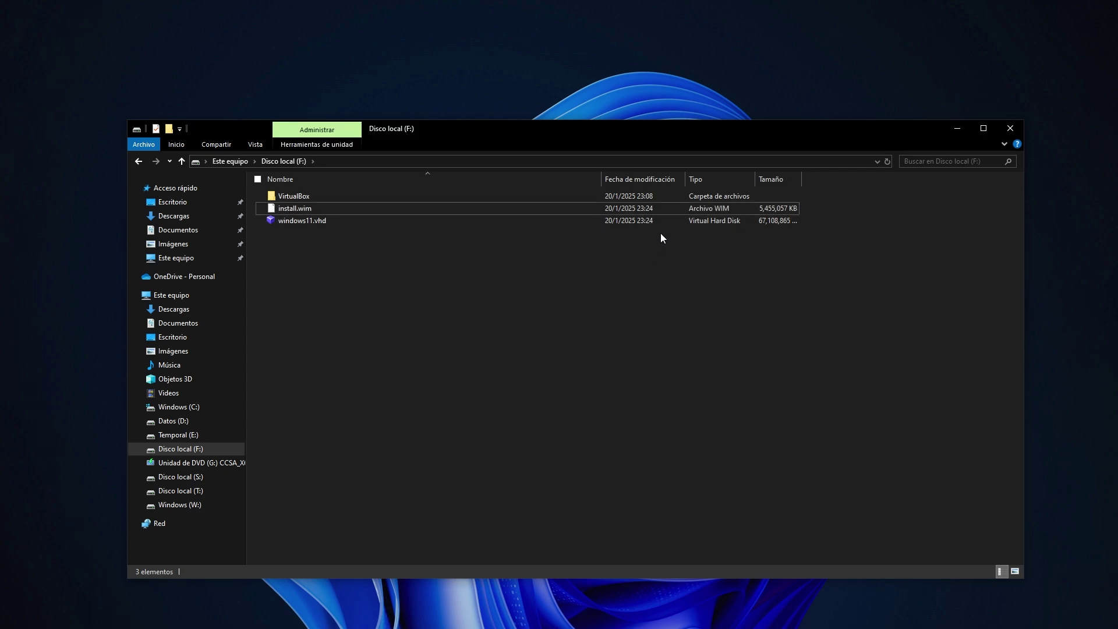
click(956, 129)
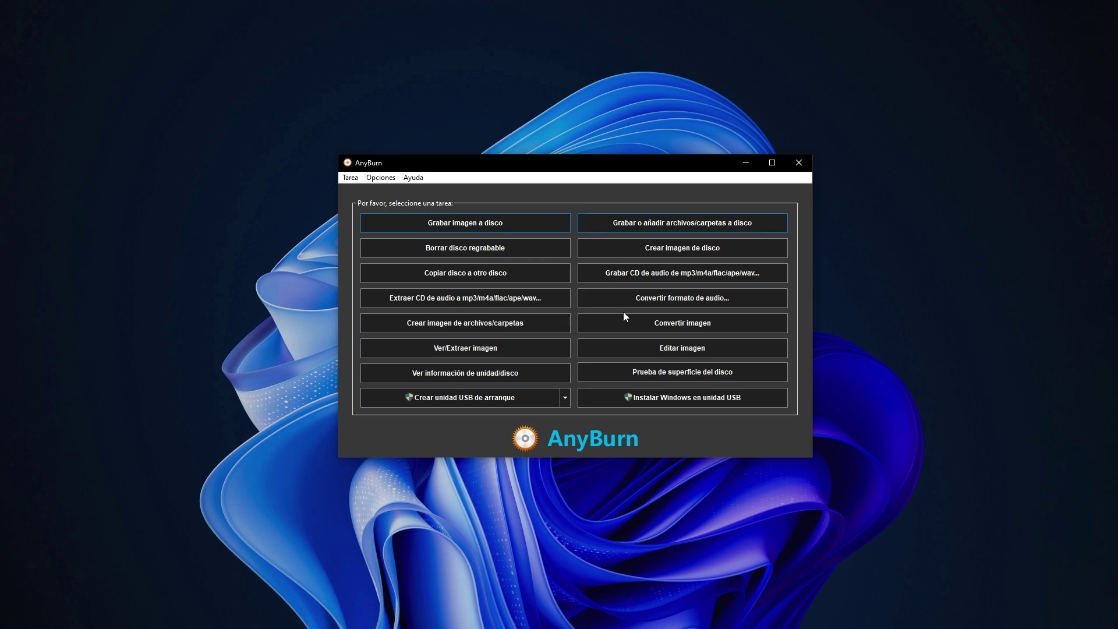
Load the Windows disc image for editing in AnyBurn and open its sources folder.
click(657, 356)
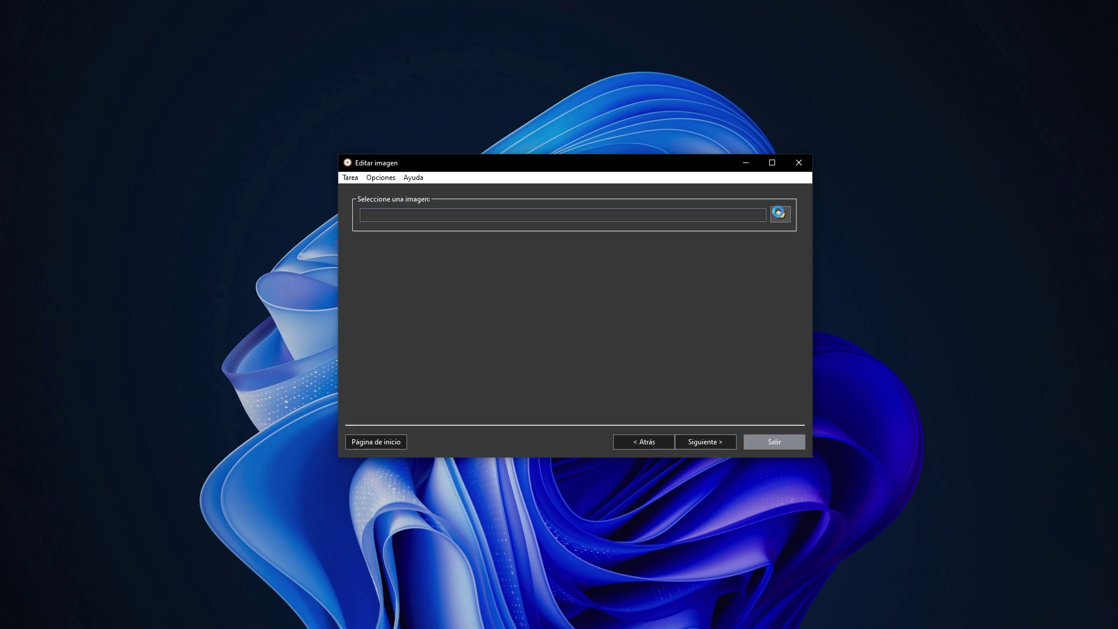
click(779, 214)
key(Return)
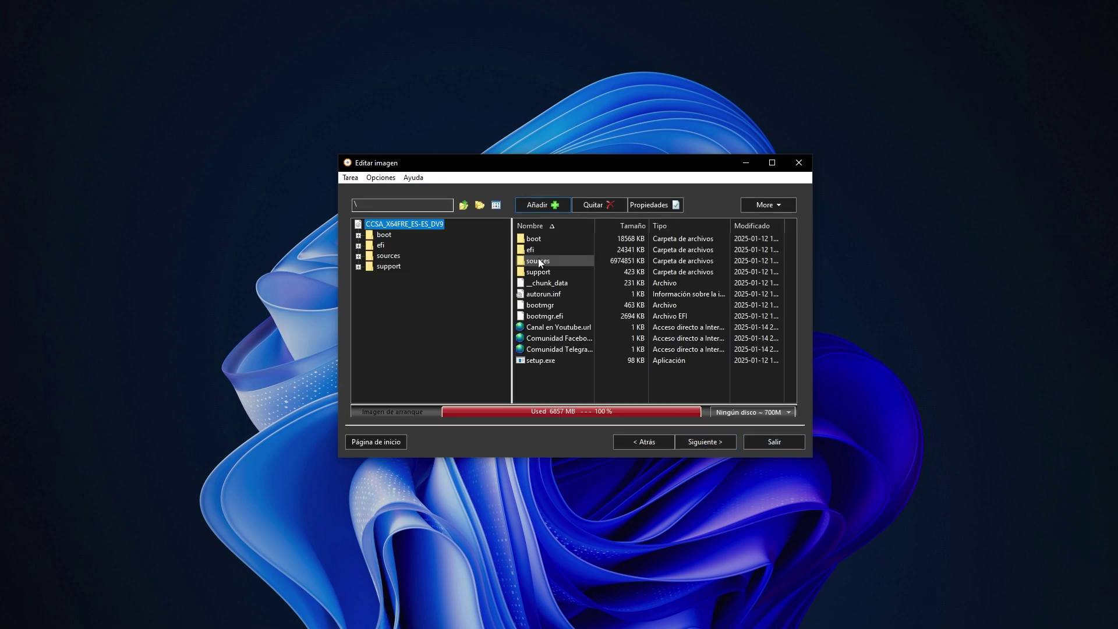
double_click(539, 261)
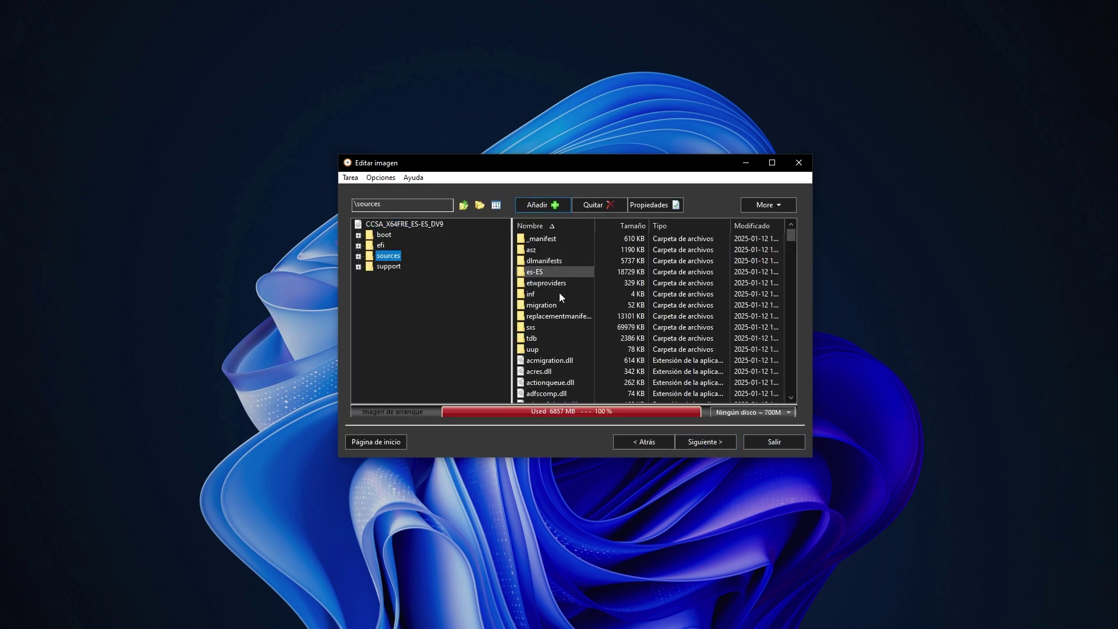
Add install.wim from Disco local (F:) into \sources, overwriting the existing one.
click(538, 207)
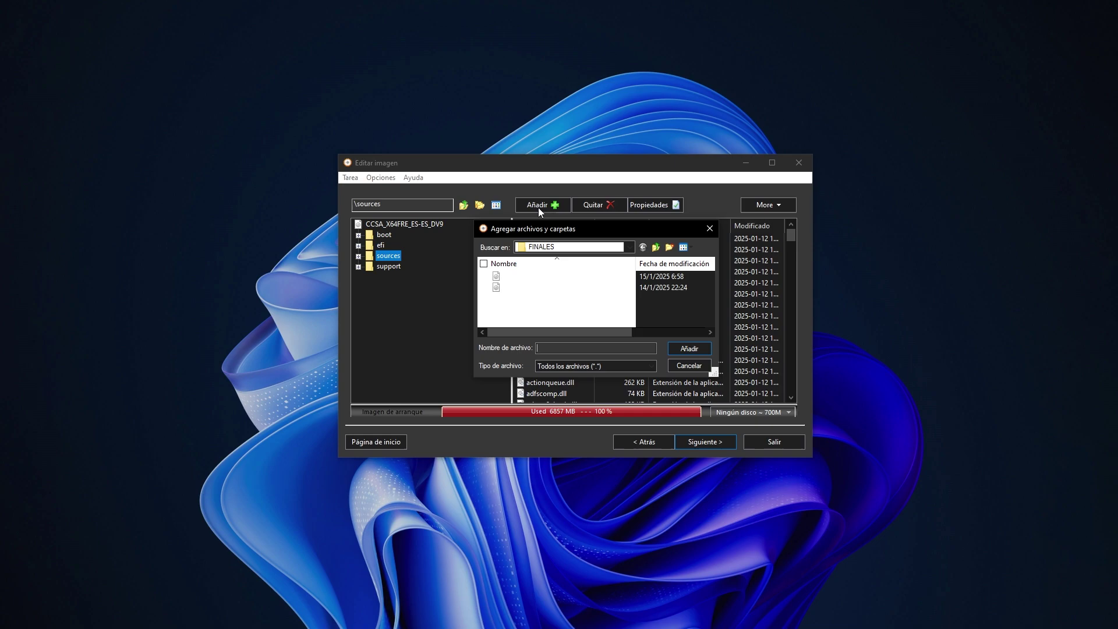
click(558, 249)
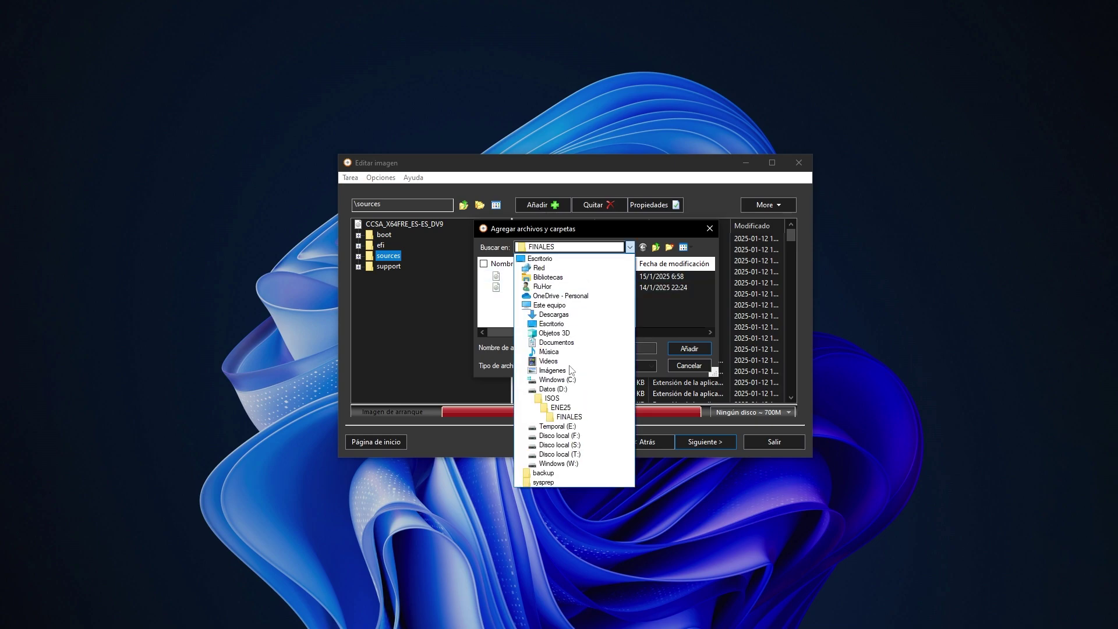
click(559, 450)
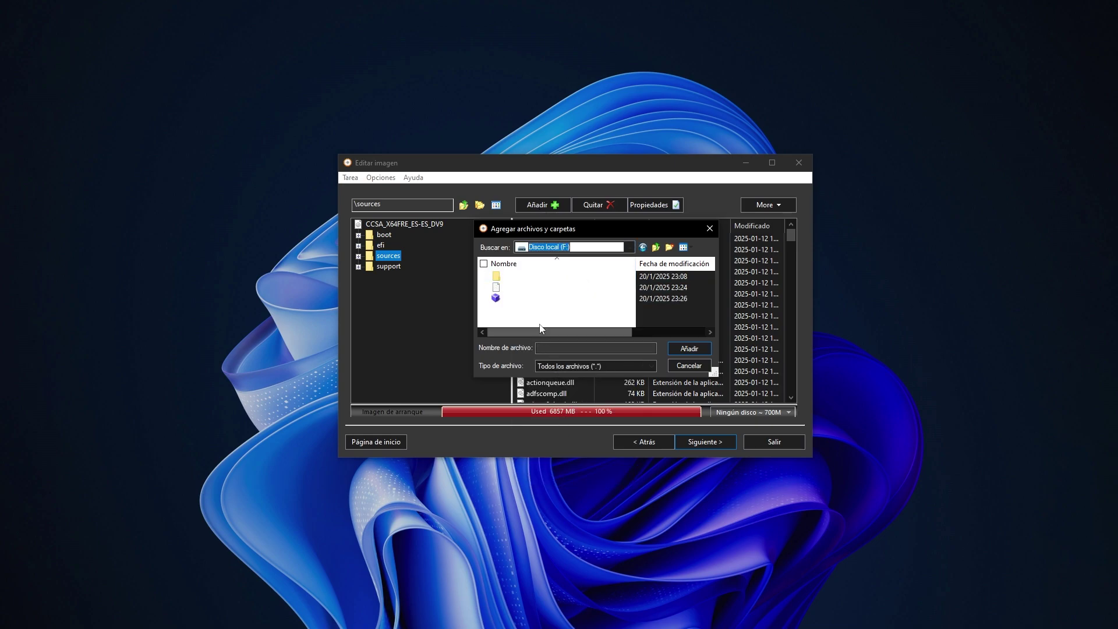
click(507, 288)
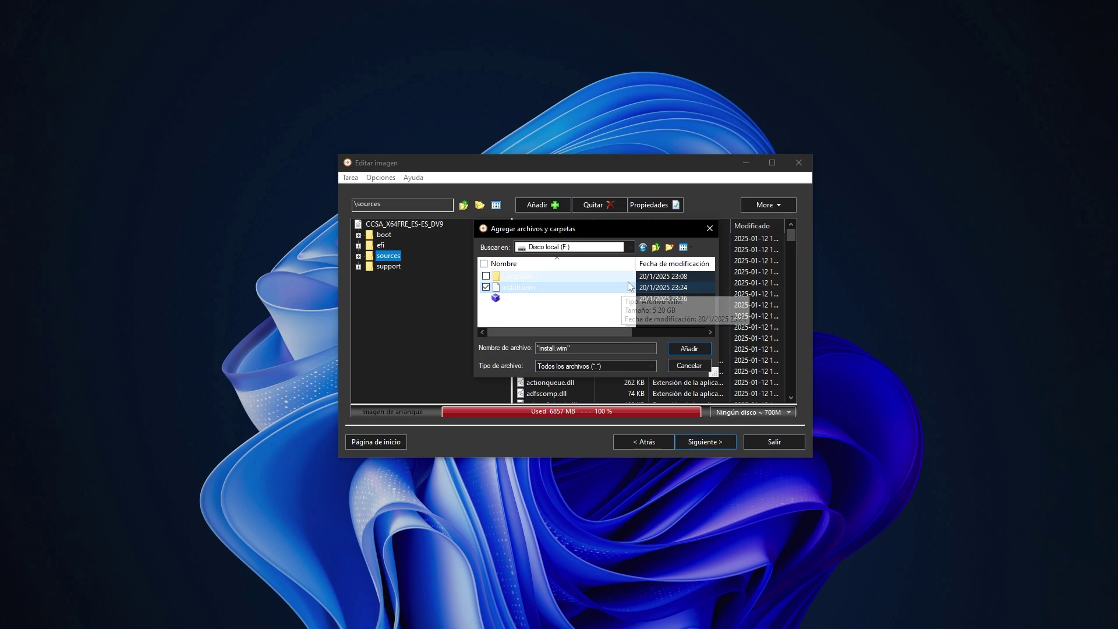
click(684, 248)
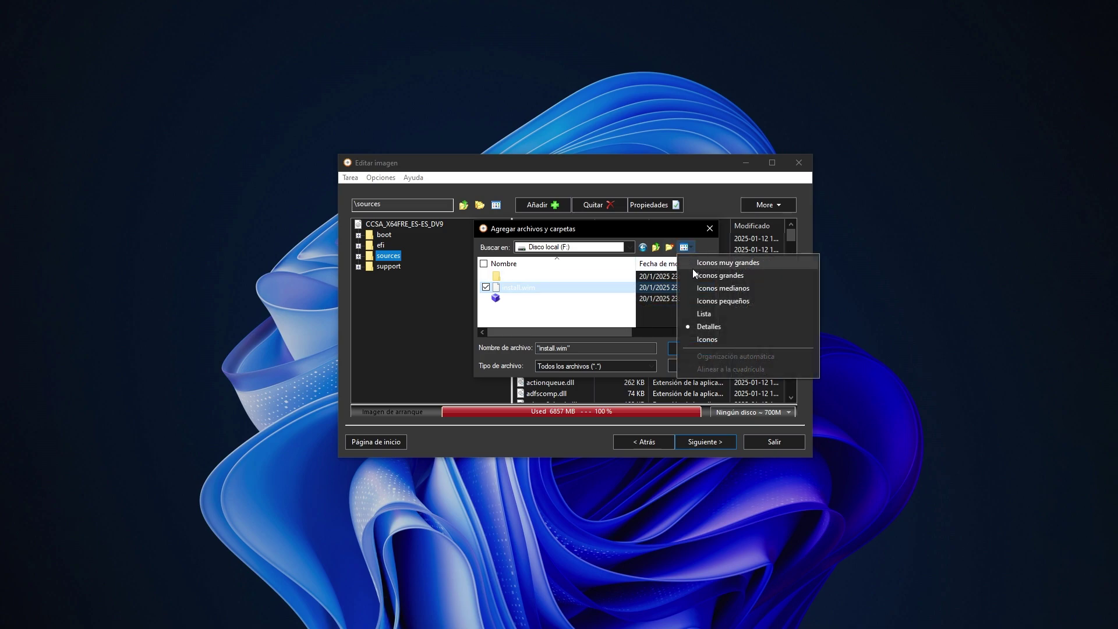
click(709, 310)
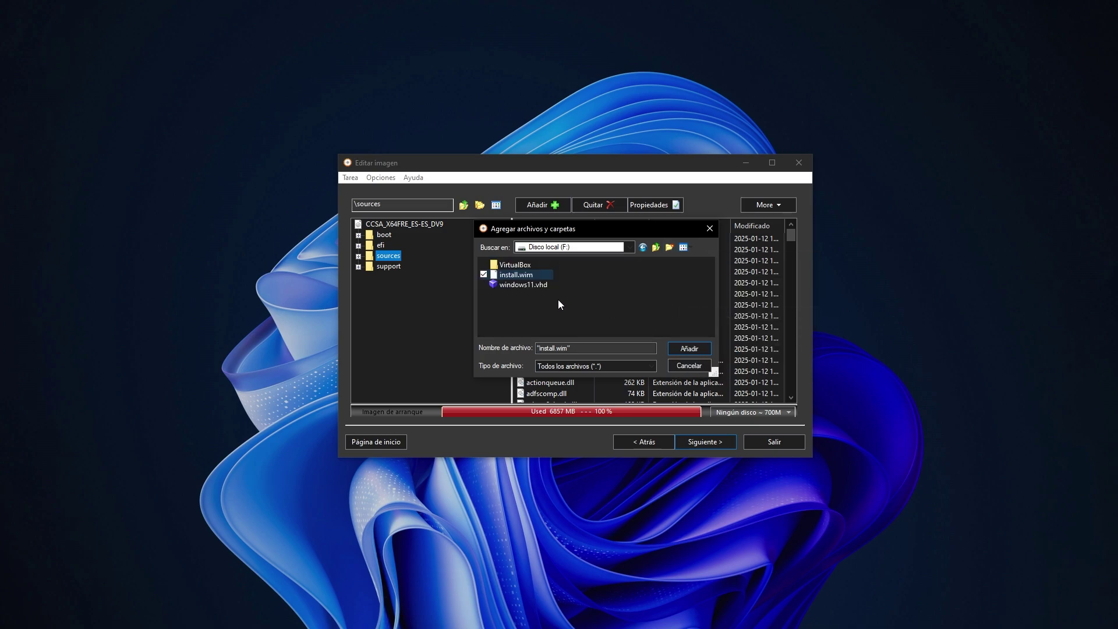
click(522, 284)
click(524, 275)
click(687, 349)
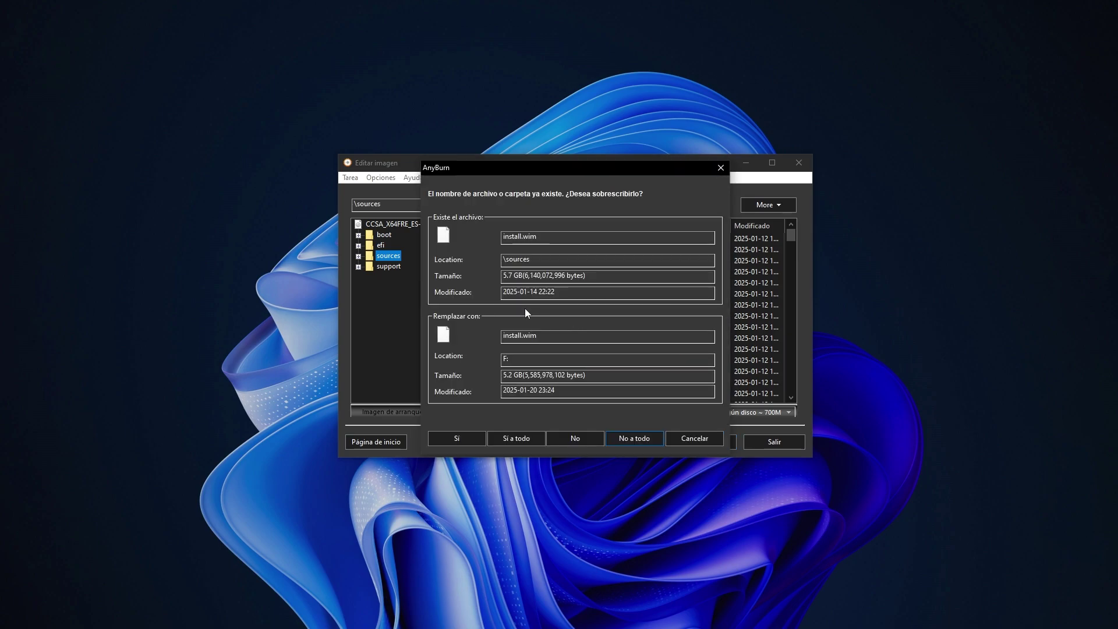
click(508, 439)
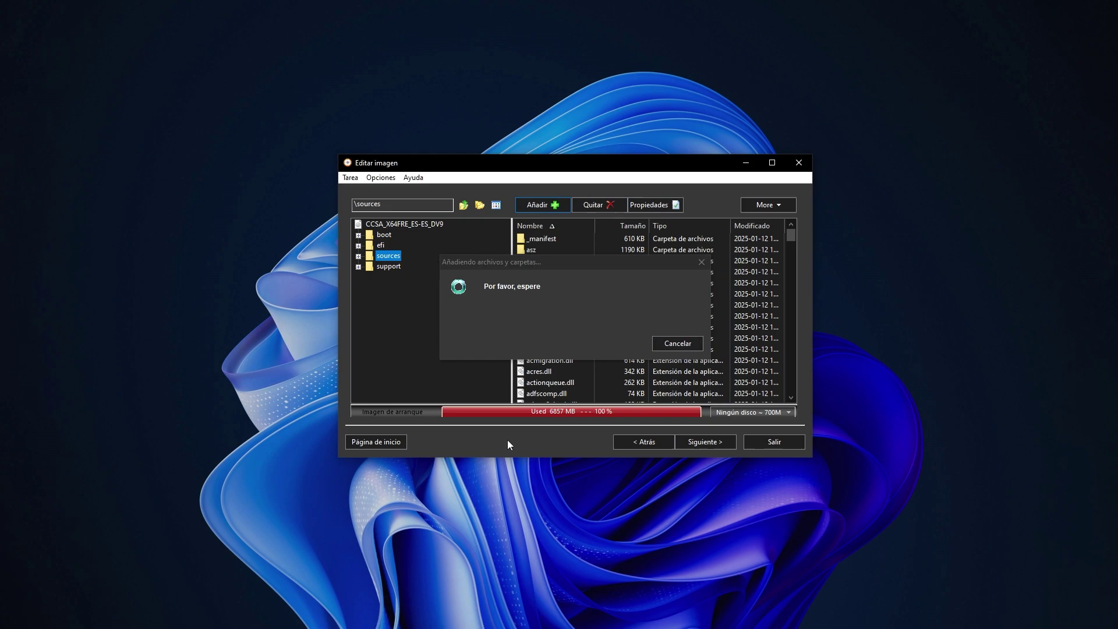
Save the edited image as F:\Windows_11_Sysprep.iso, write it, and close AnyBurn.
click(731, 440)
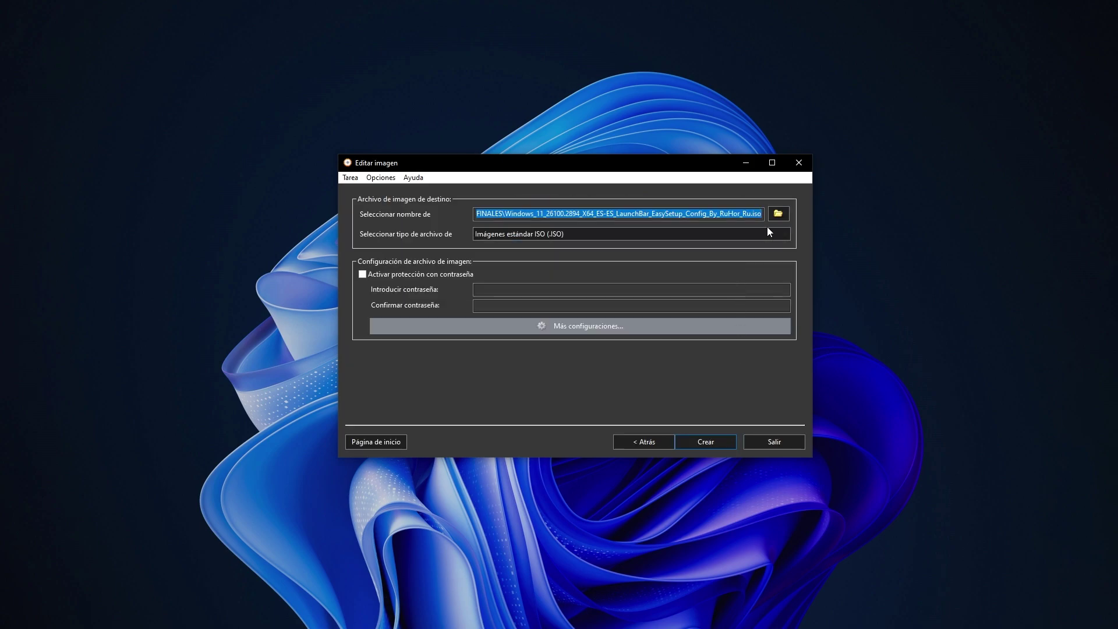
click(777, 214)
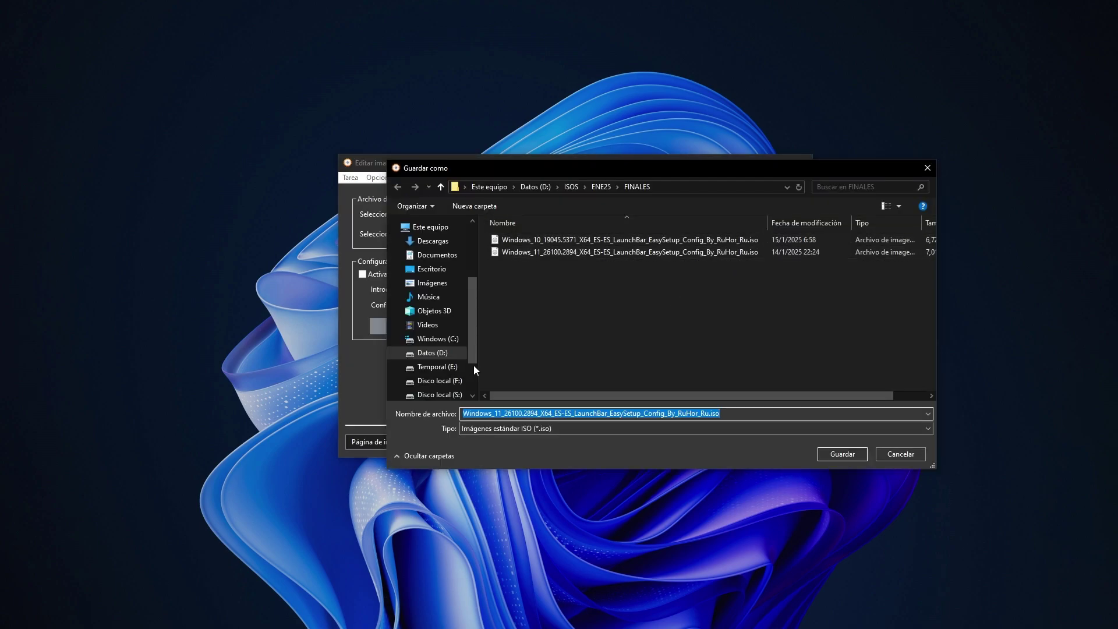
click(449, 380)
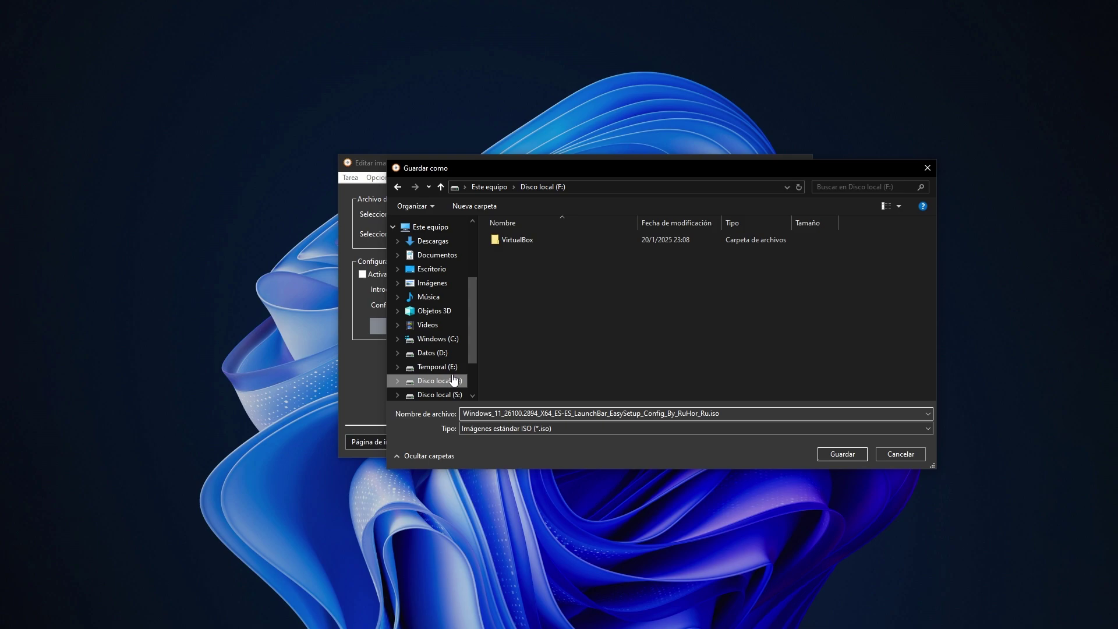
click(547, 414)
drag(545, 413, 549, 414)
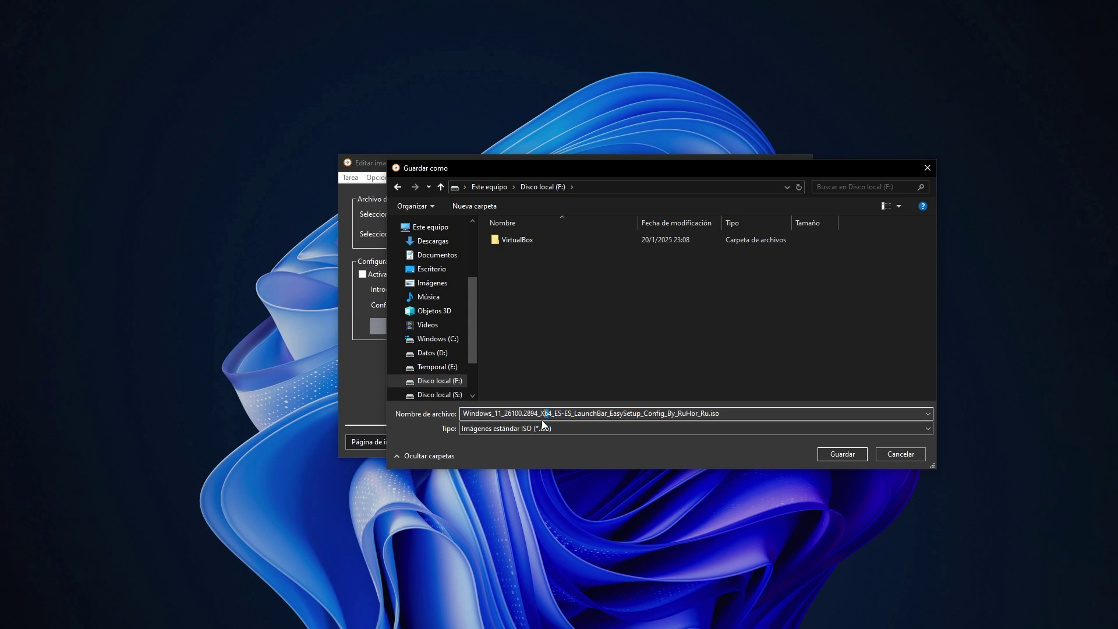
click(505, 414)
key(shift+End)
key(shift+Left)
key(shift+Left)
key(shift+Left)
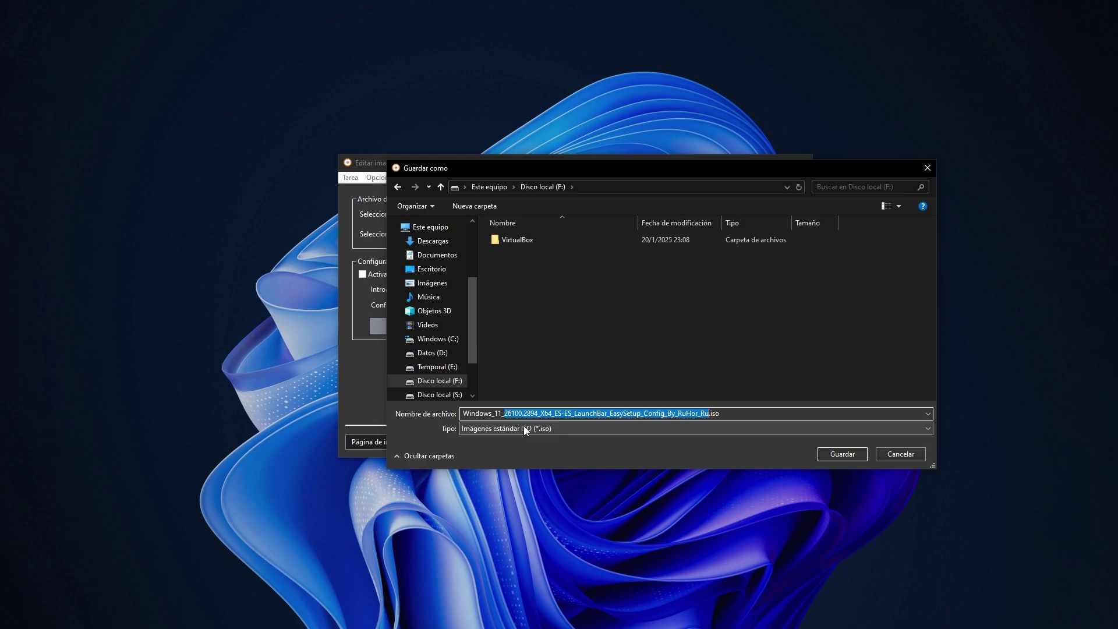
text(Sys)
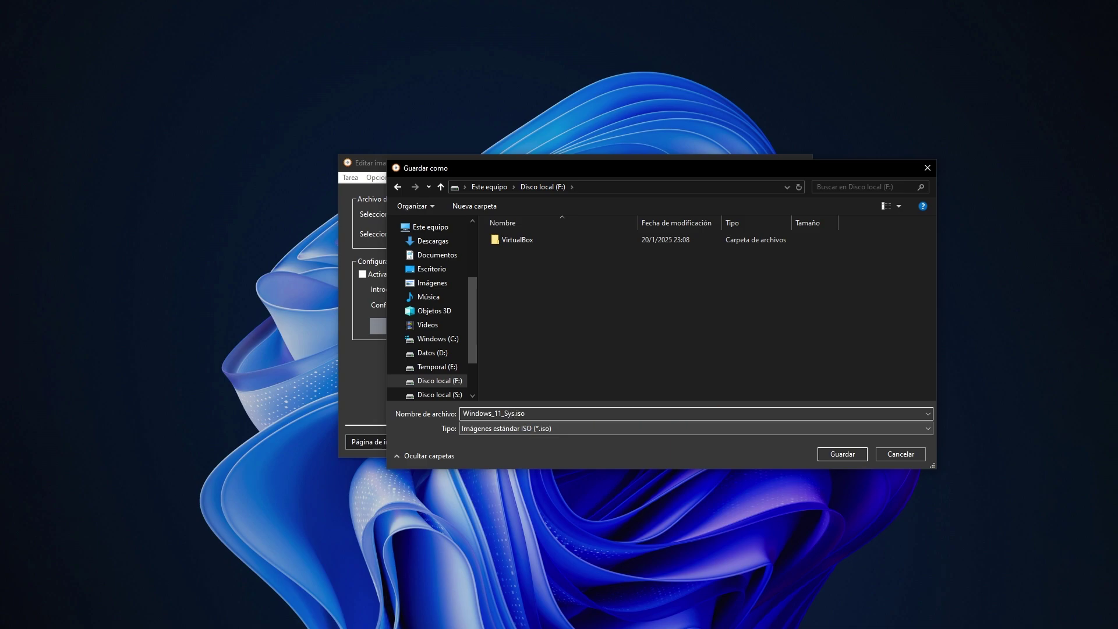
text(prep)
click(842, 454)
click(703, 441)
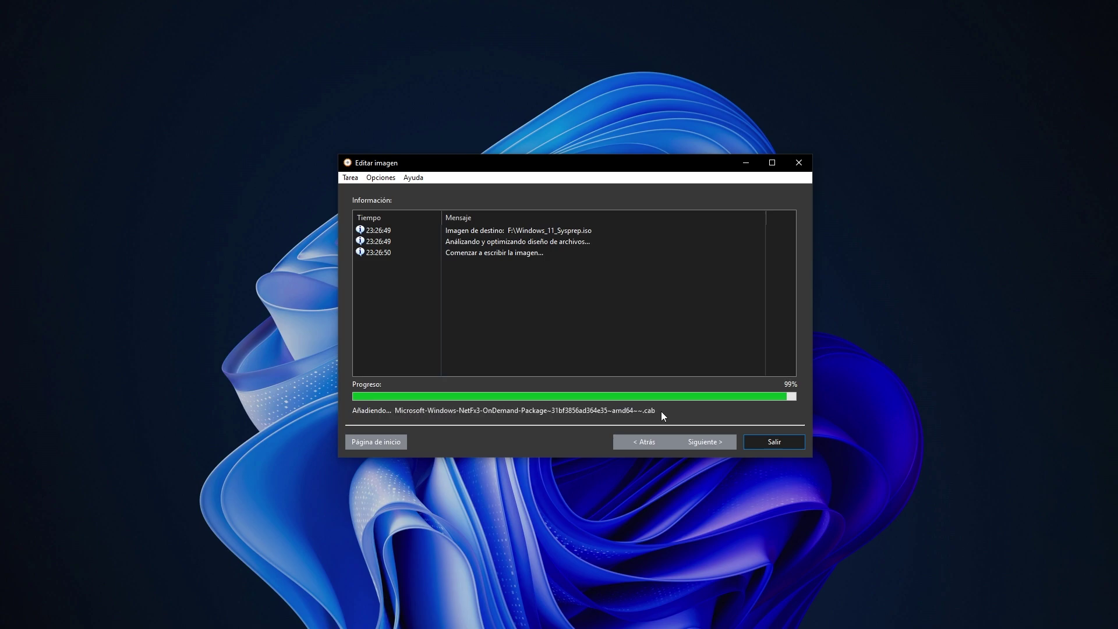
click(789, 443)
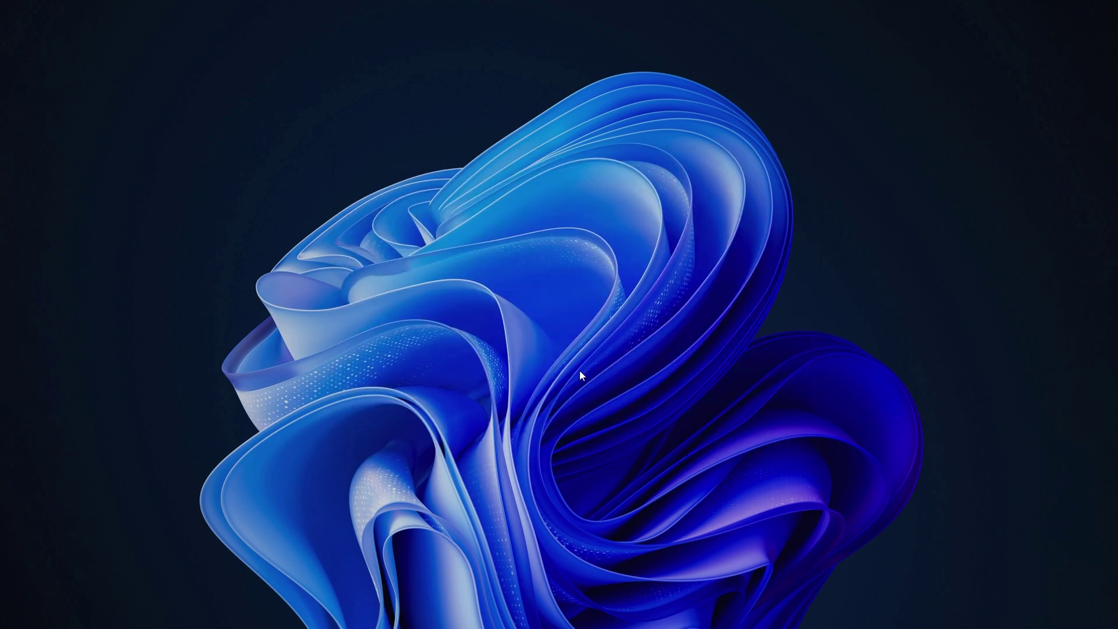
Switch to File Explorer on F: and check Windows_11_Sysprep.iso is about 6.17 GB.
key(alt+Tab)
click(347, 234)
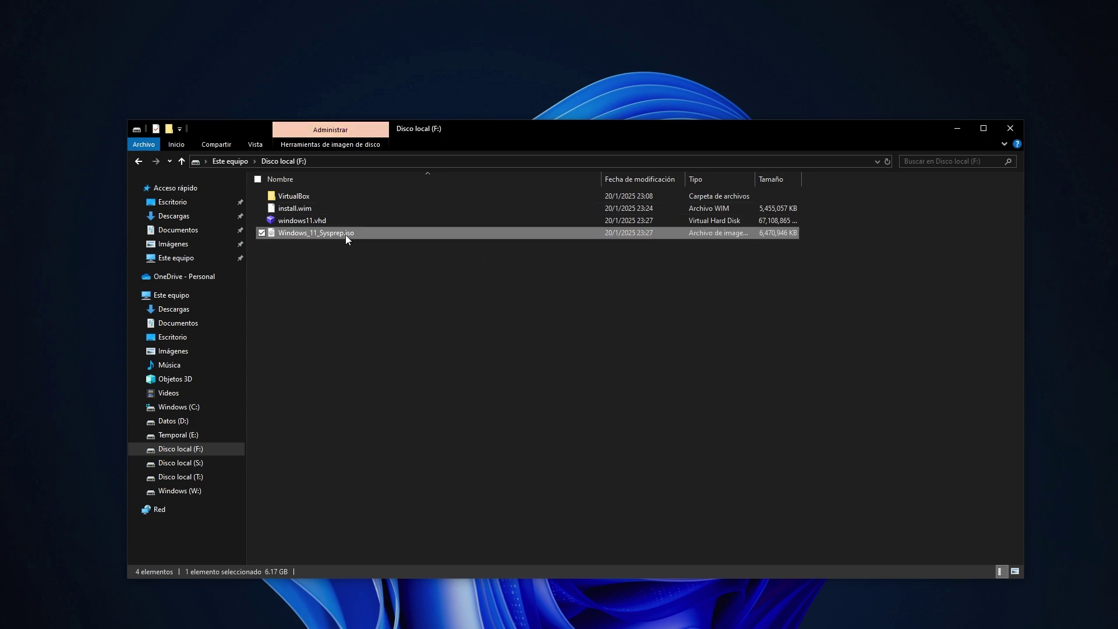
click(357, 293)
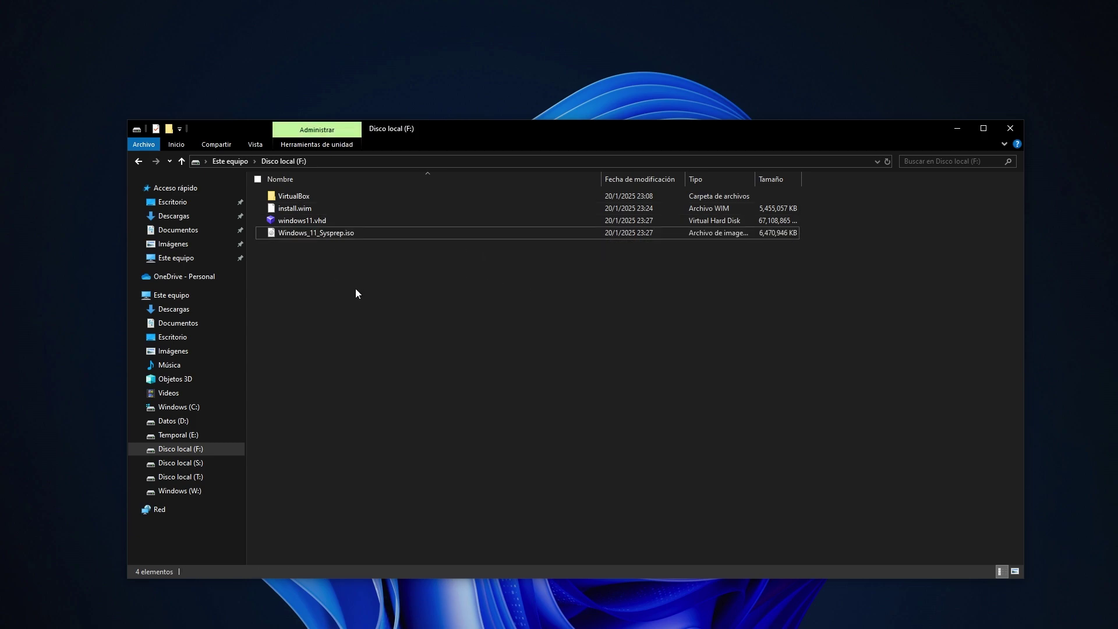
click(347, 234)
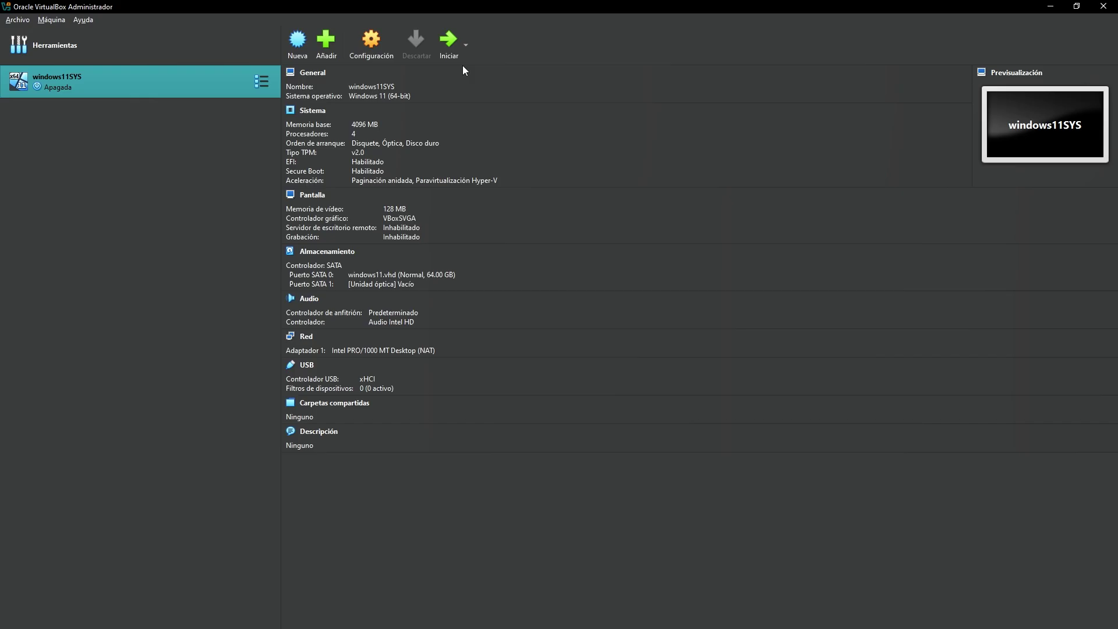
Delete the windows11SYS machine along with all its files.
right_click(115, 86)
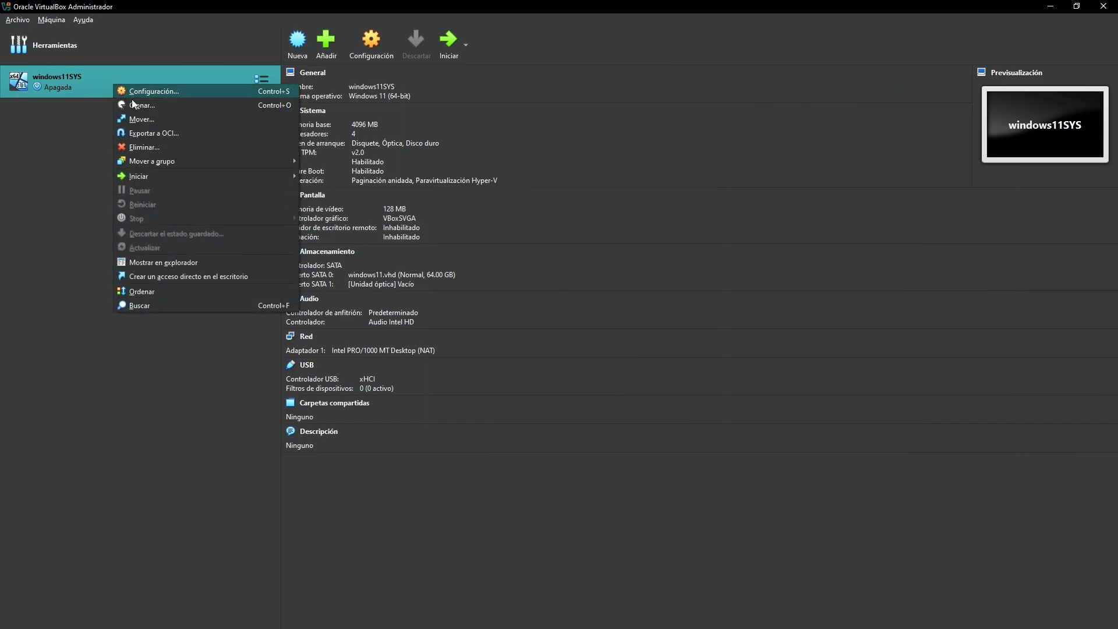
click(170, 148)
click(536, 379)
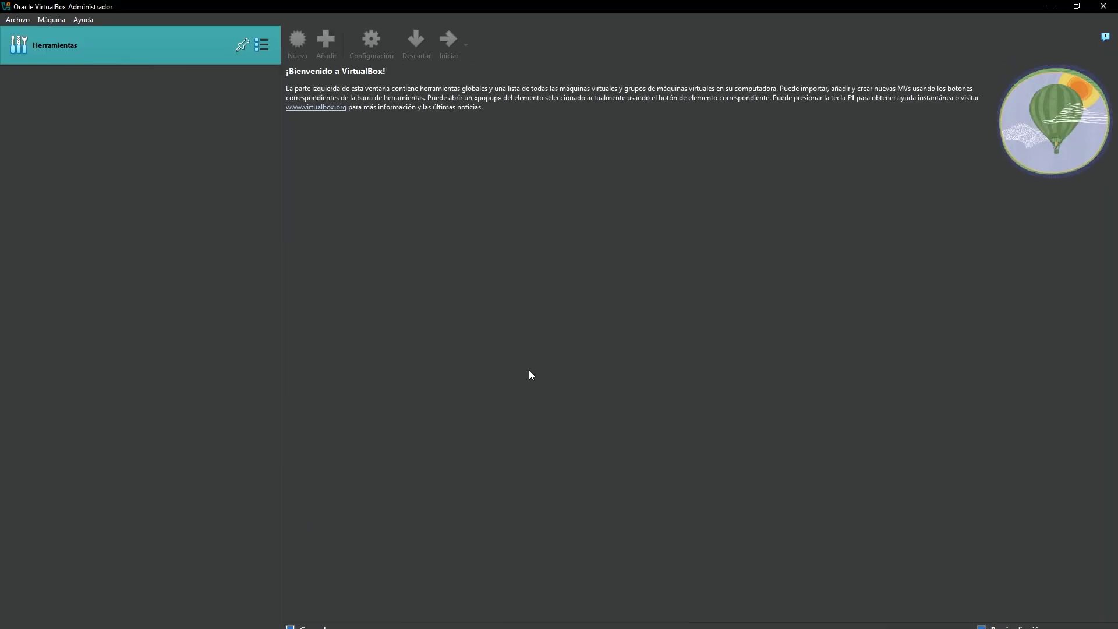
Start a new VM named win11_sys_test using F:\Windows_11_Sysprep.iso as its image.
click(421, 40)
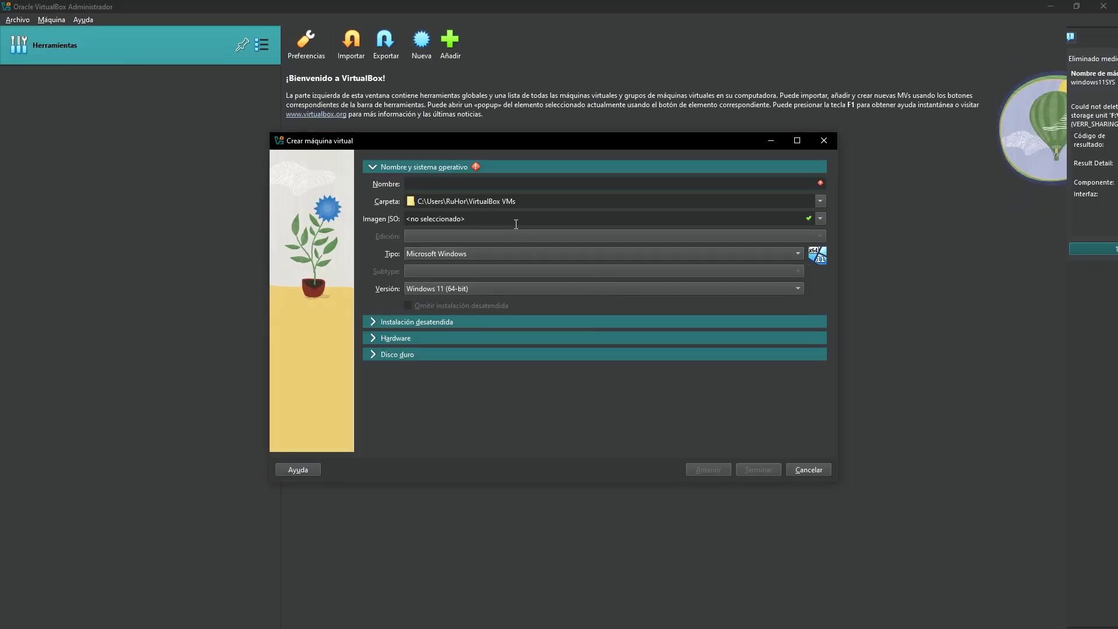
text(w)
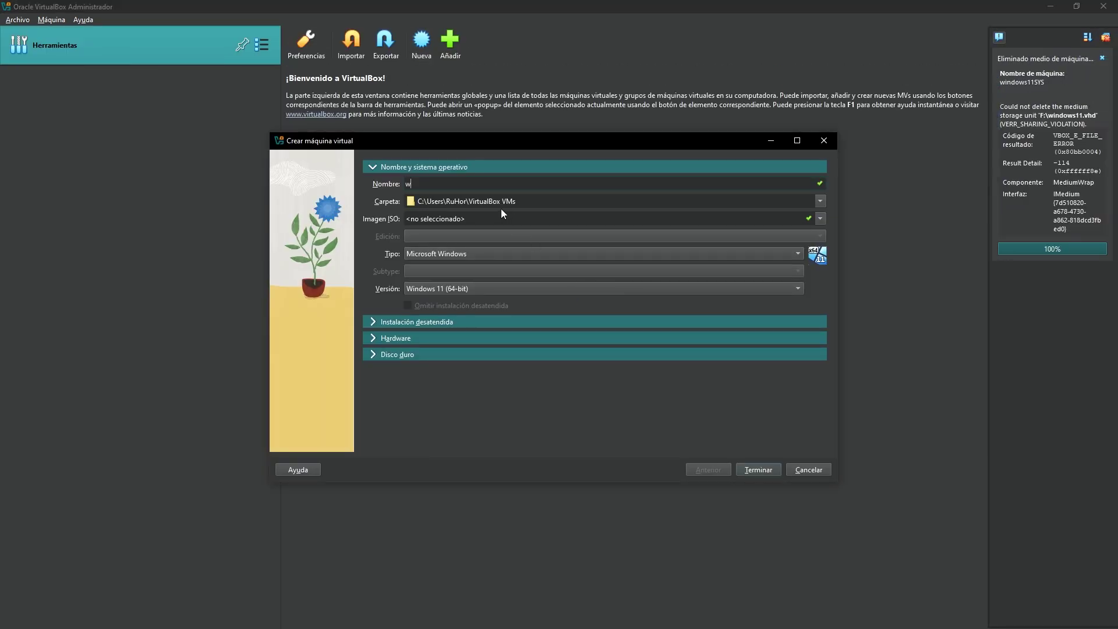
text(indows 11)
key(BackSpace)
key(BackSpace)
key(BackSpace)
key(BackSpace)
key(BackSpace)
text(_sys_test)
click(819, 216)
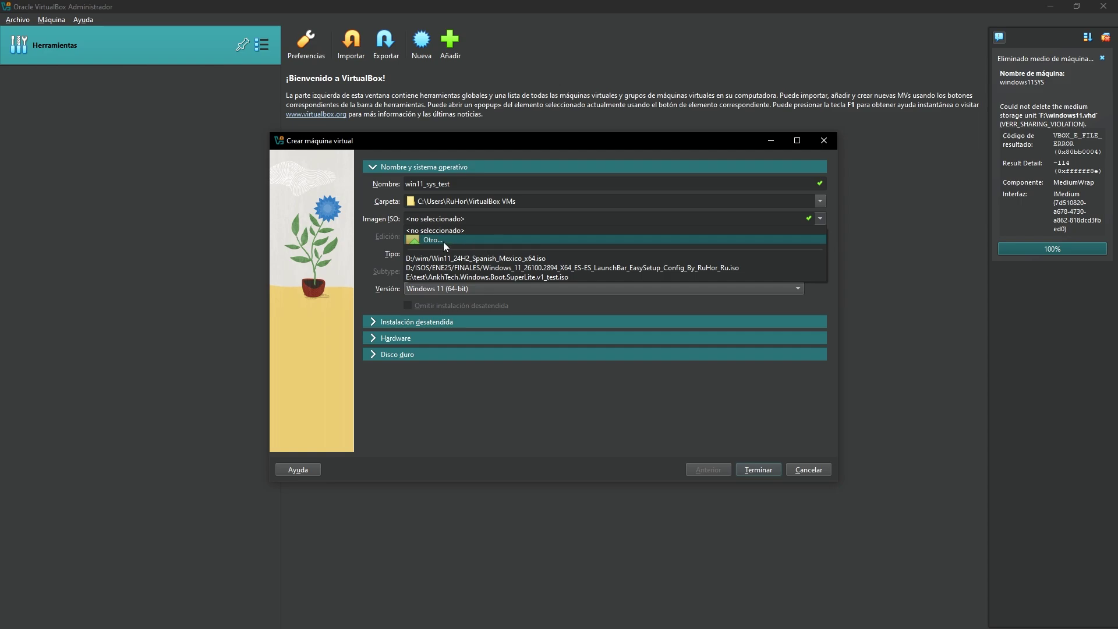
click(443, 242)
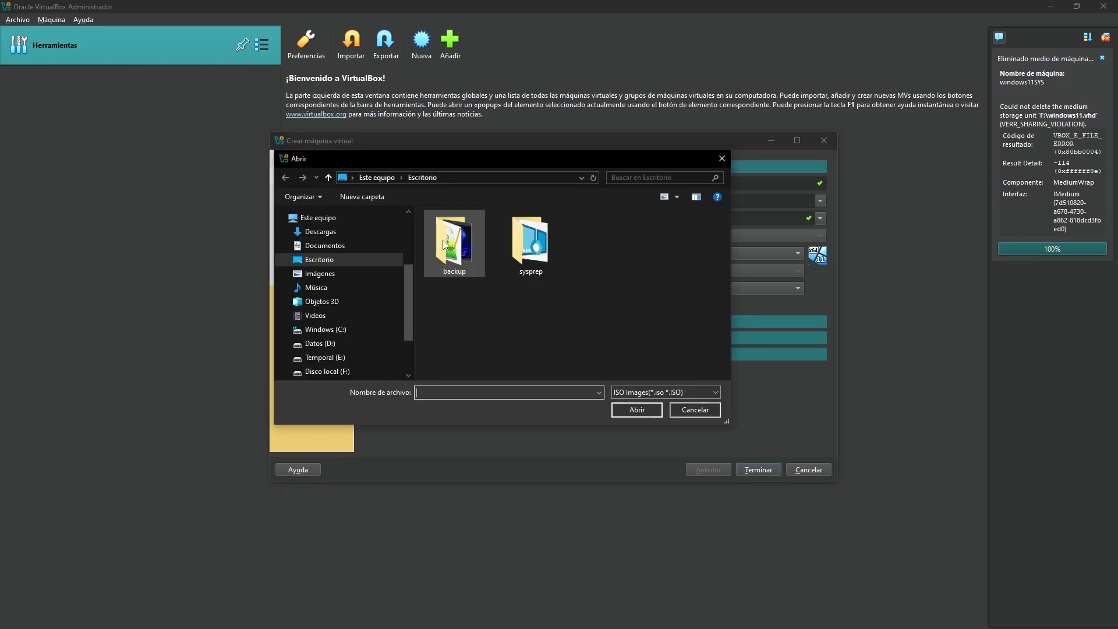
click(335, 371)
click(501, 243)
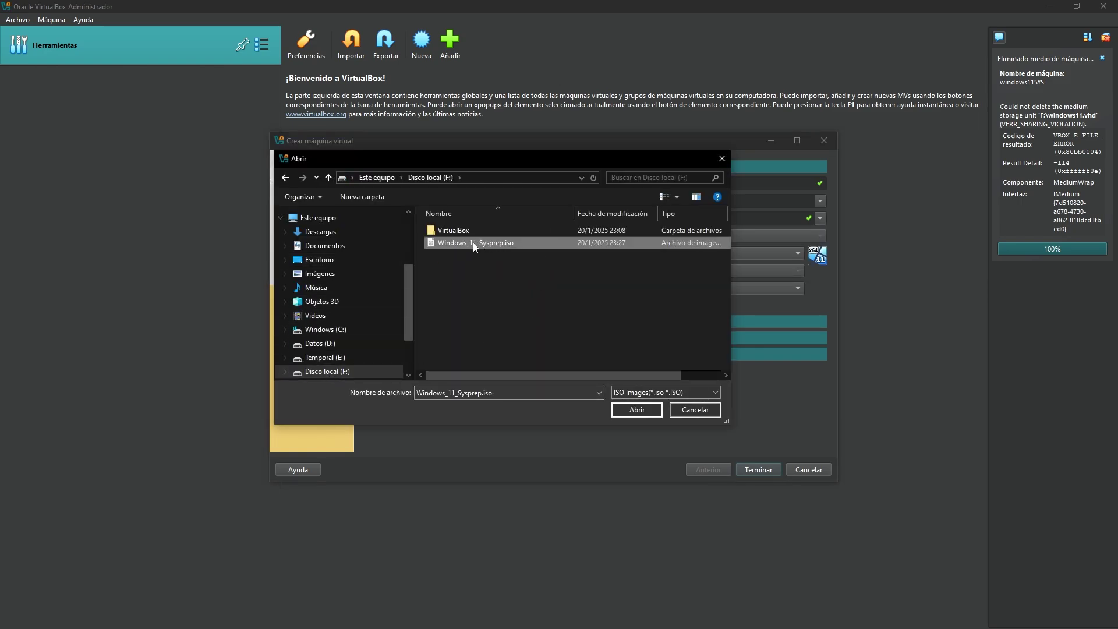
click(643, 409)
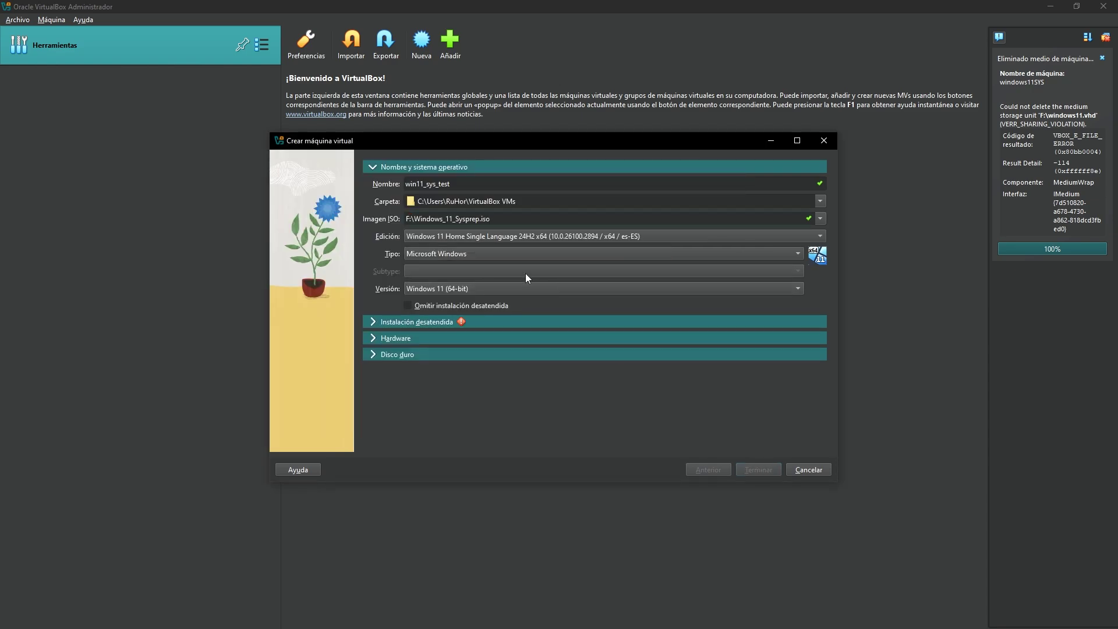
Skip unattended installation, review memory, CPU and 80 GB disk settings, and create the VM.
click(416, 304)
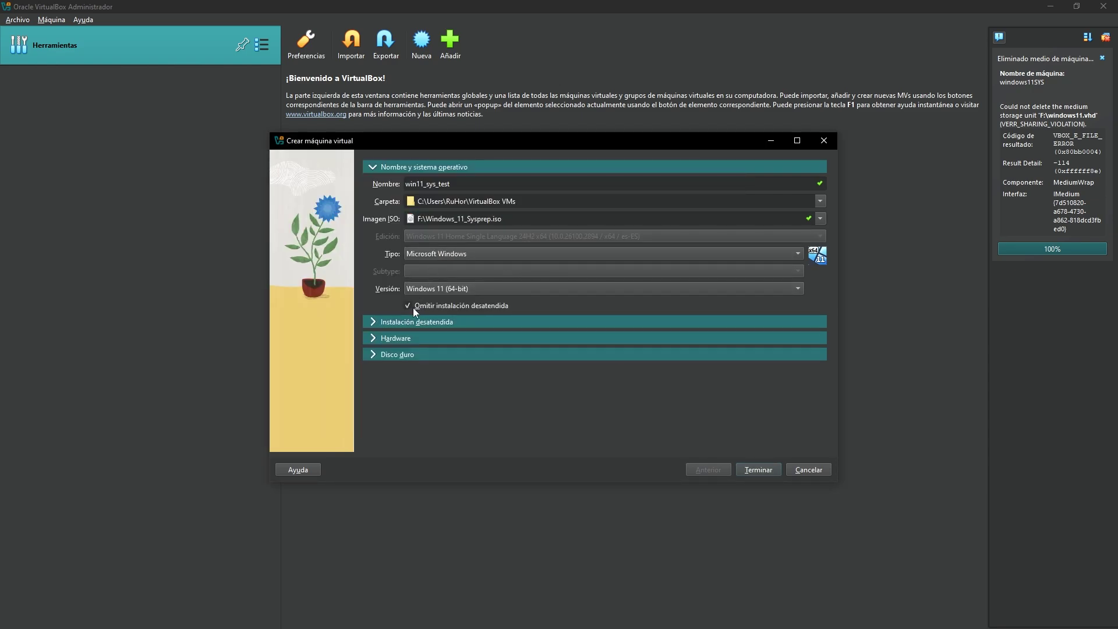
click(401, 322)
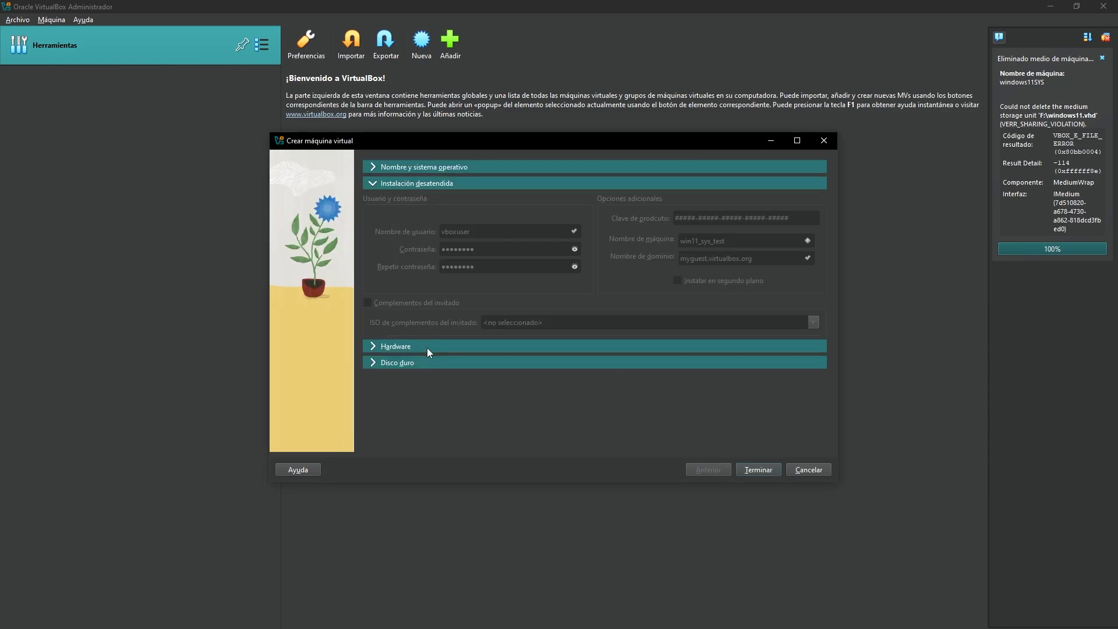
click(430, 326)
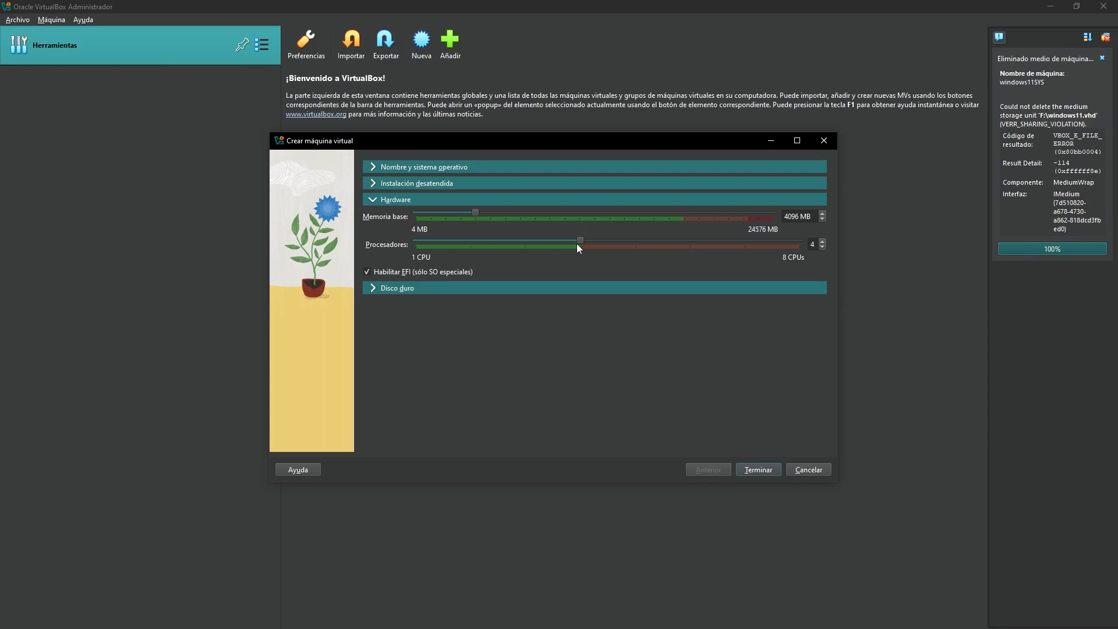
click(382, 288)
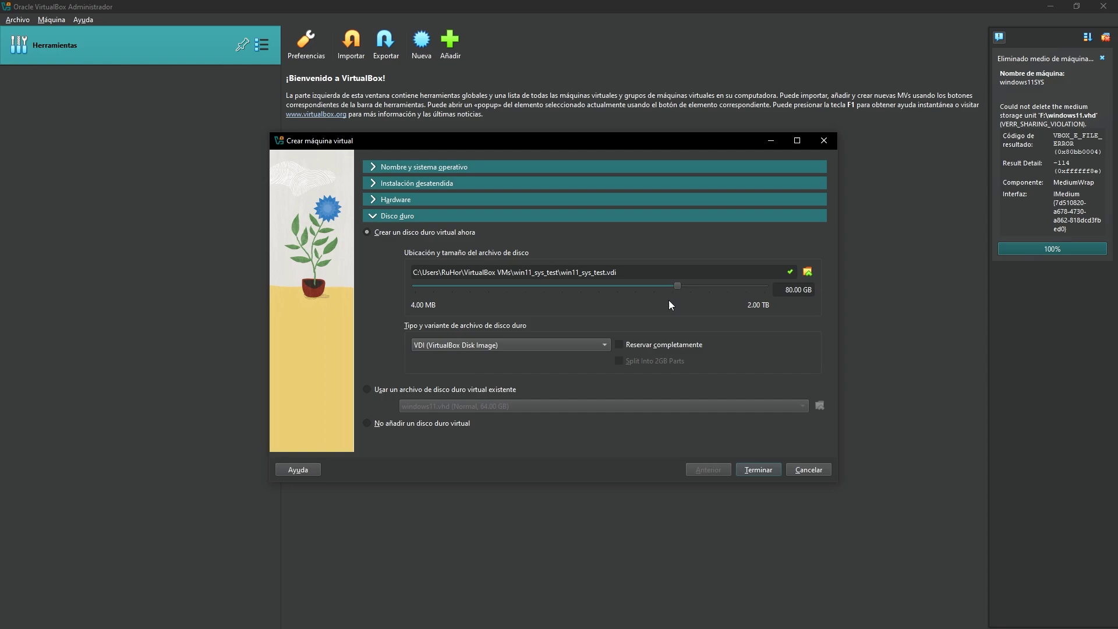
click(757, 470)
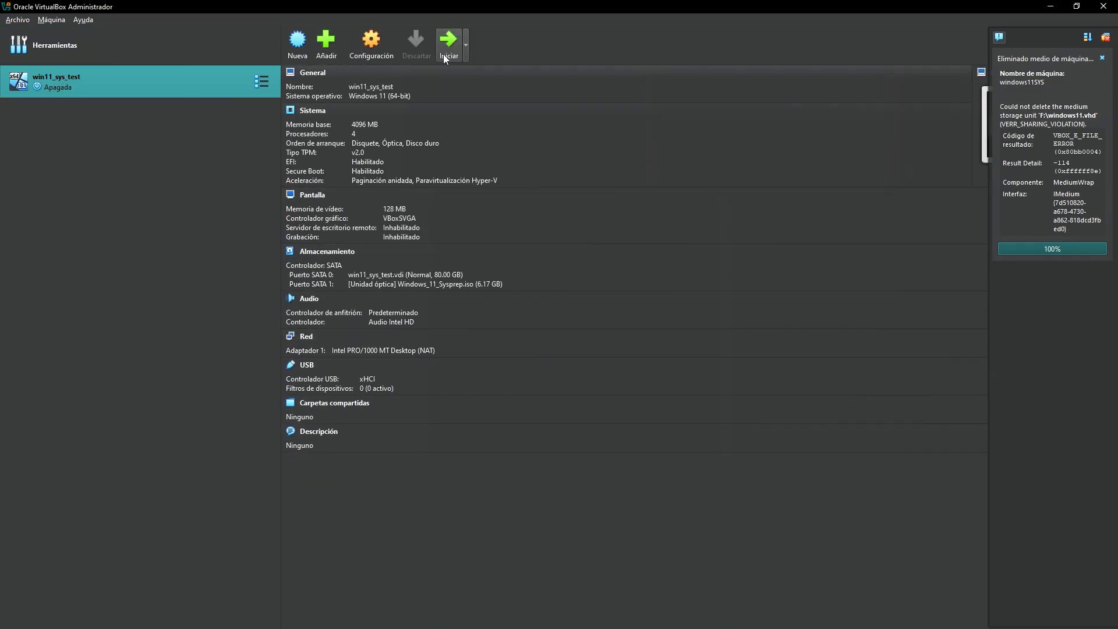
Start win11_sys_test, dismiss the notification panel, and maximize its window.
click(447, 47)
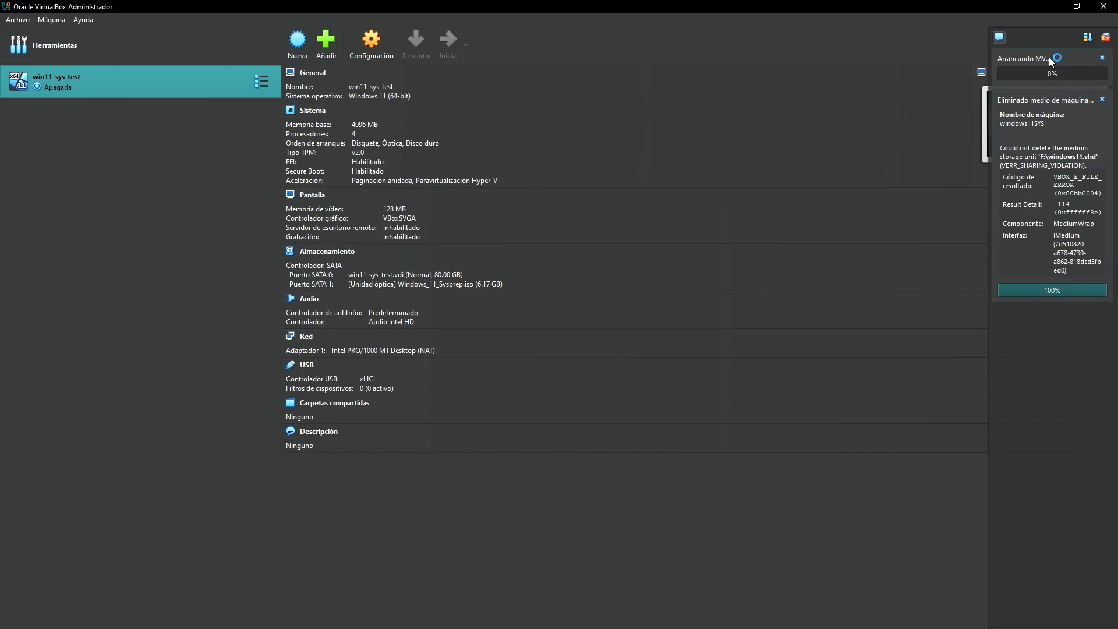
click(1000, 37)
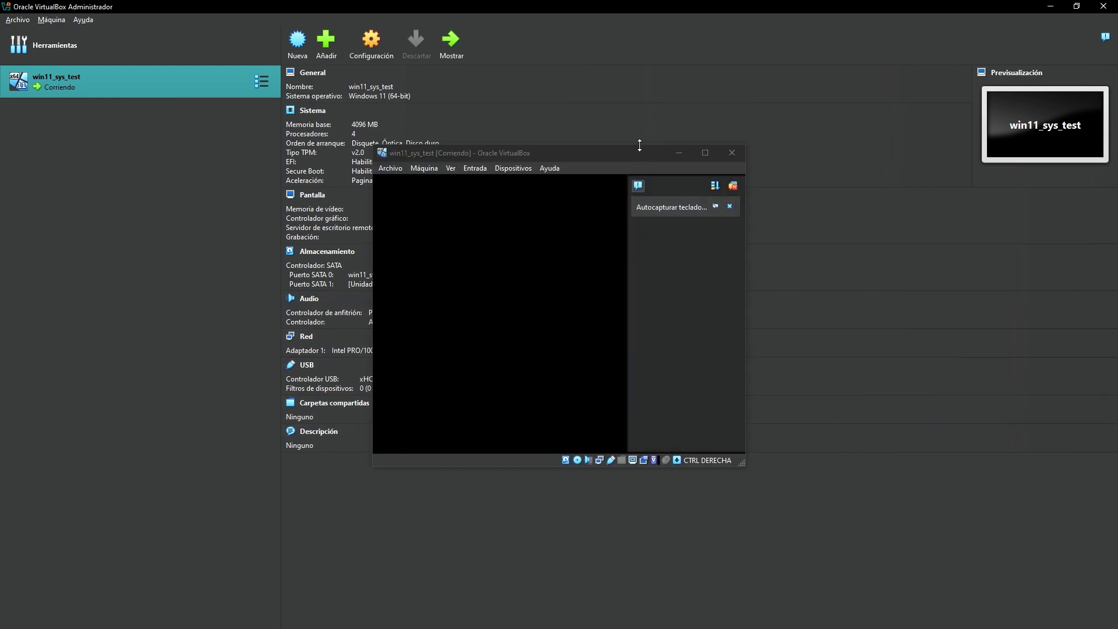
double_click(642, 156)
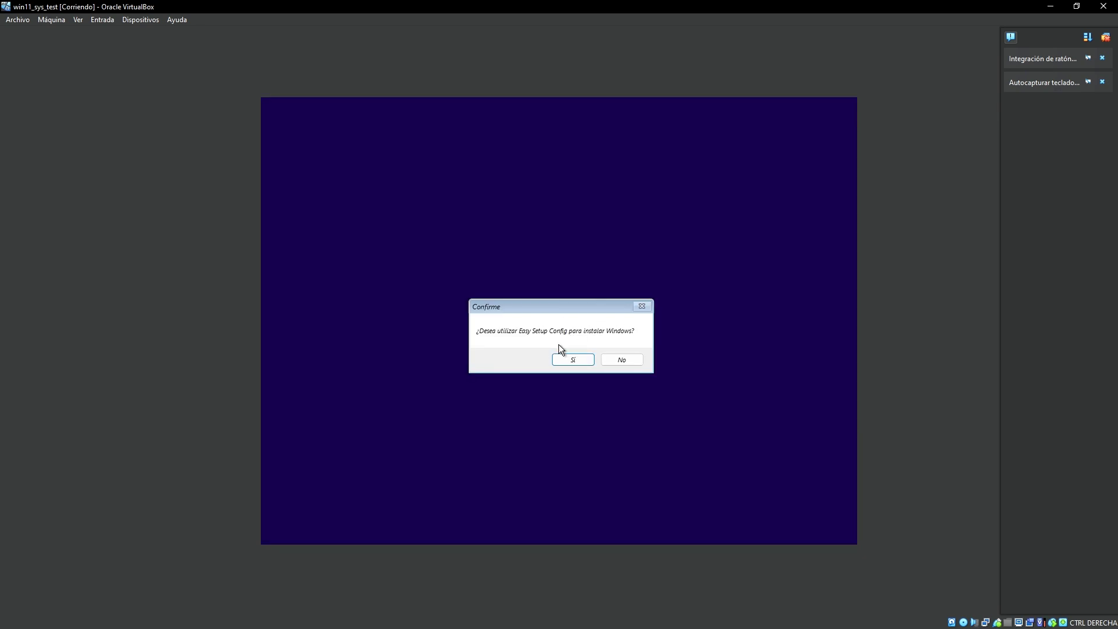
Set Spanish language, Spanish (Ecuador) formats, Español keyboard and UTC-05:00 Bogota, Lima, Quito time zone.
click(575, 360)
click(519, 431)
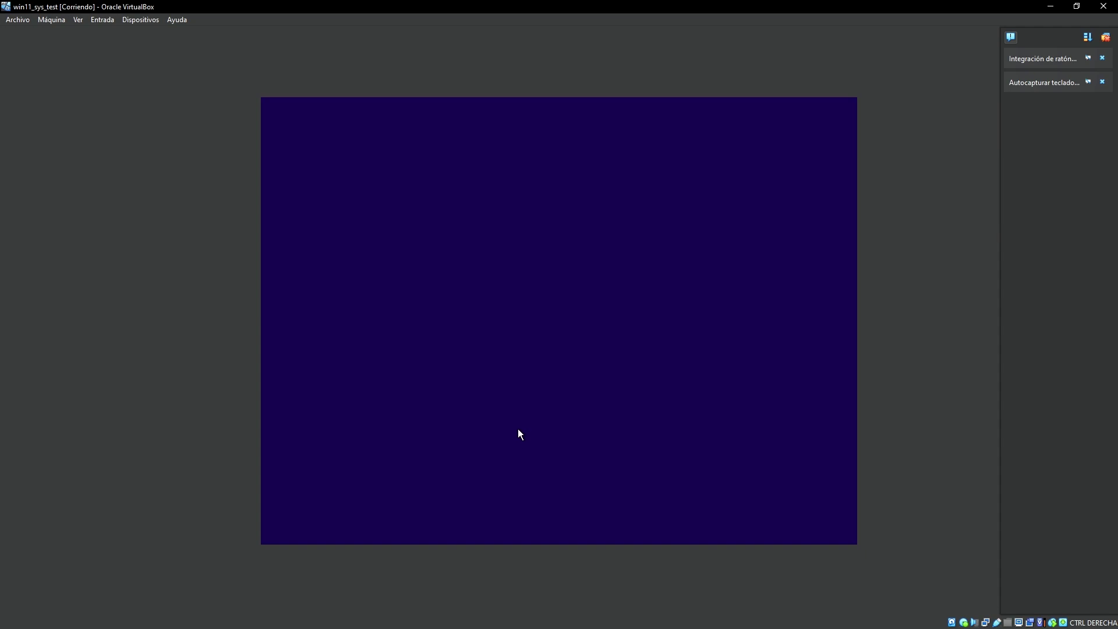
click(466, 233)
click(516, 268)
click(519, 286)
click(516, 288)
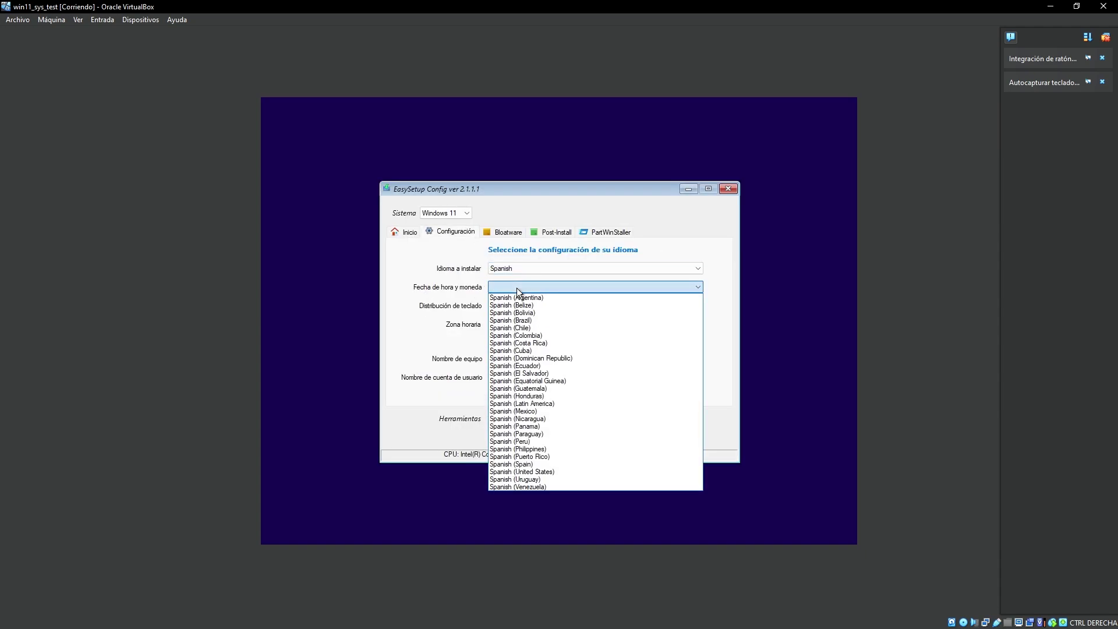
click(533, 367)
click(508, 303)
click(517, 318)
click(522, 324)
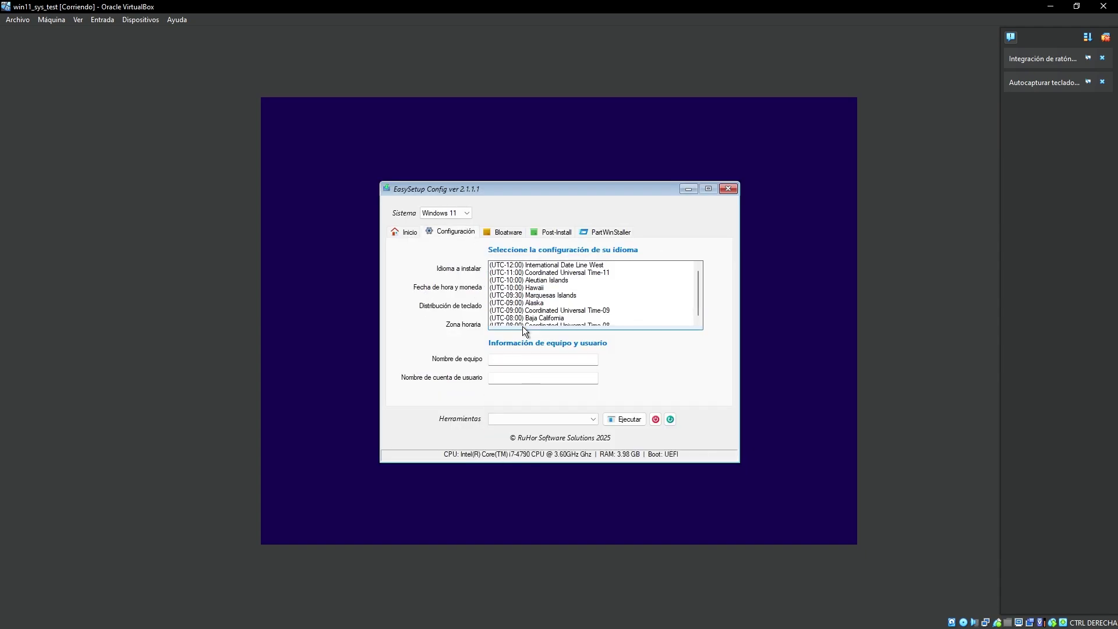
click(574, 245)
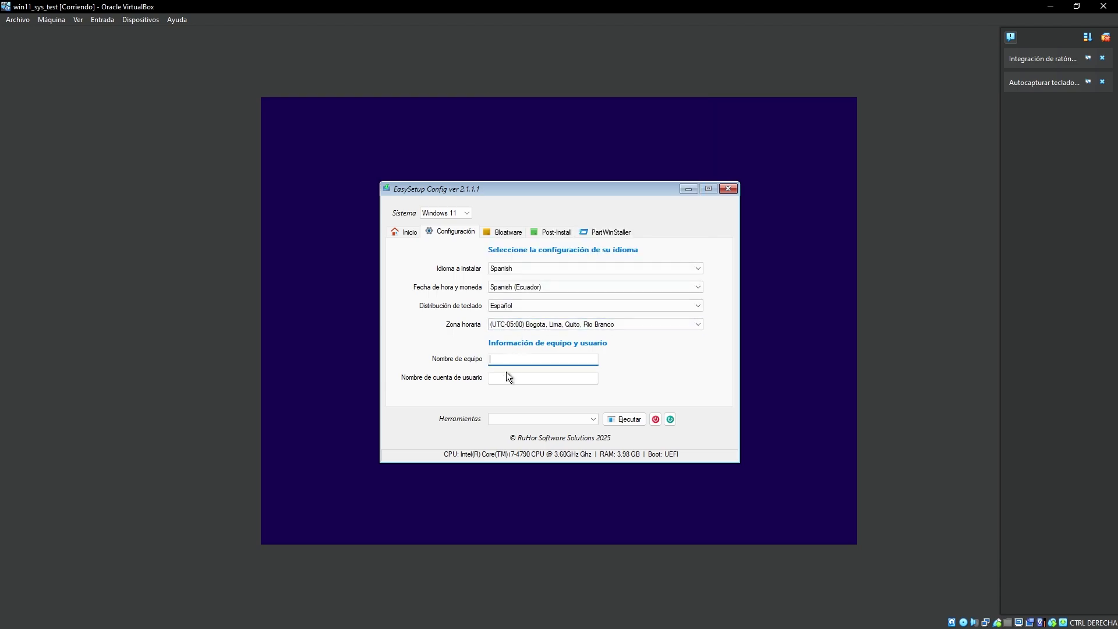
Name the user Test and computer SYSPREP, and remove all preinstalled apps except Calculadora.
click(509, 380)
text(Test)
click(505, 361)
text(SYSPREP)
click(501, 229)
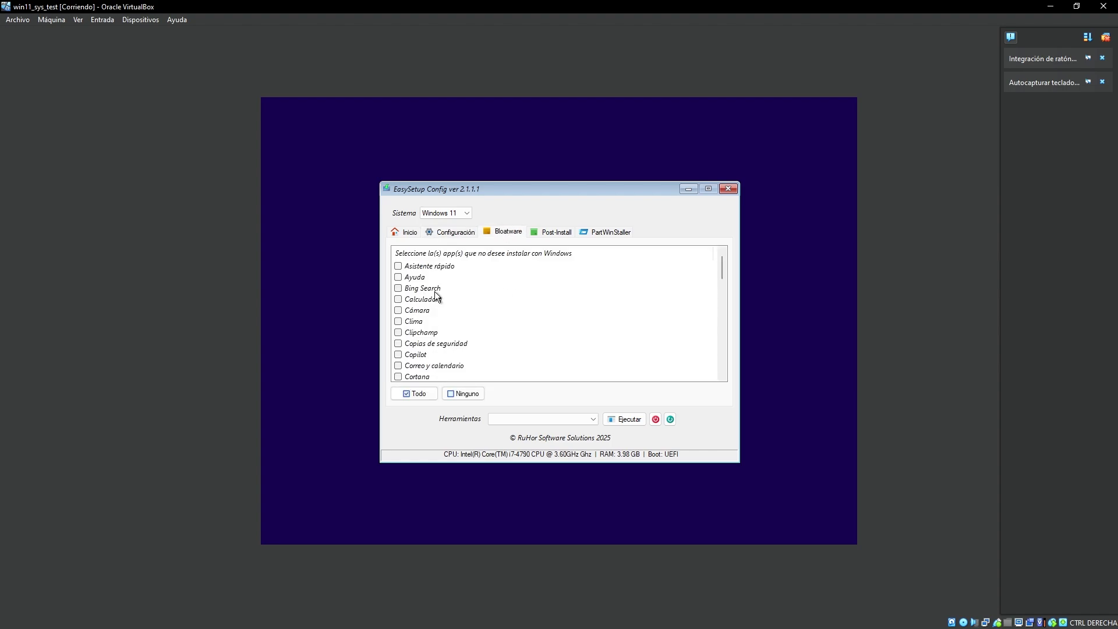
click(414, 393)
click(435, 298)
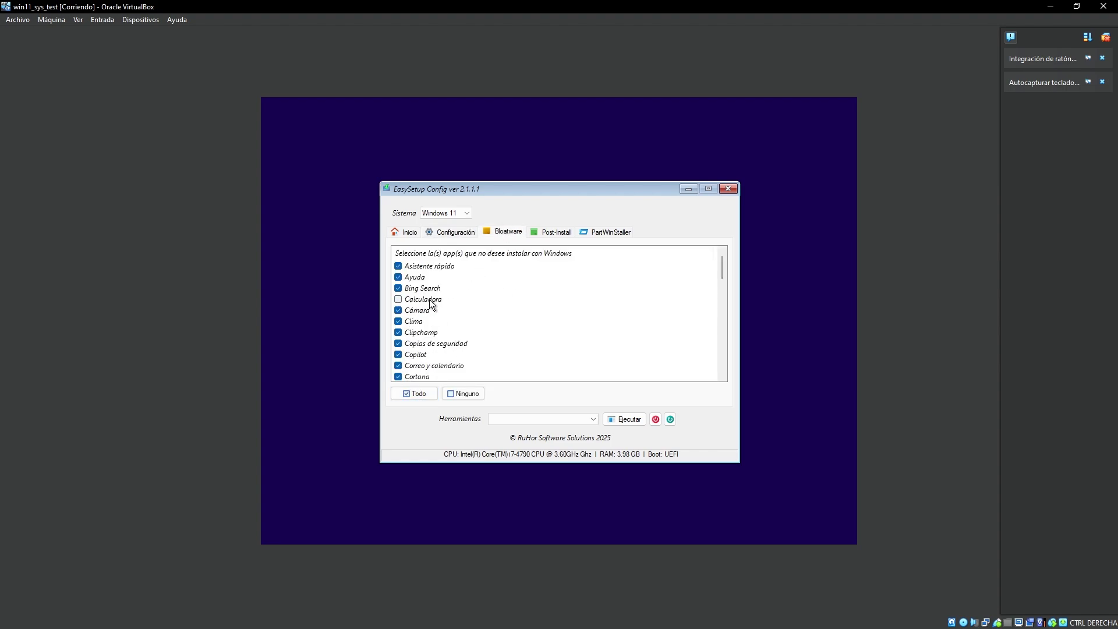
Wipe disk 0 for a UEFI (GPT) layout with boot letter S and Windows letter W.
click(561, 232)
click(588, 232)
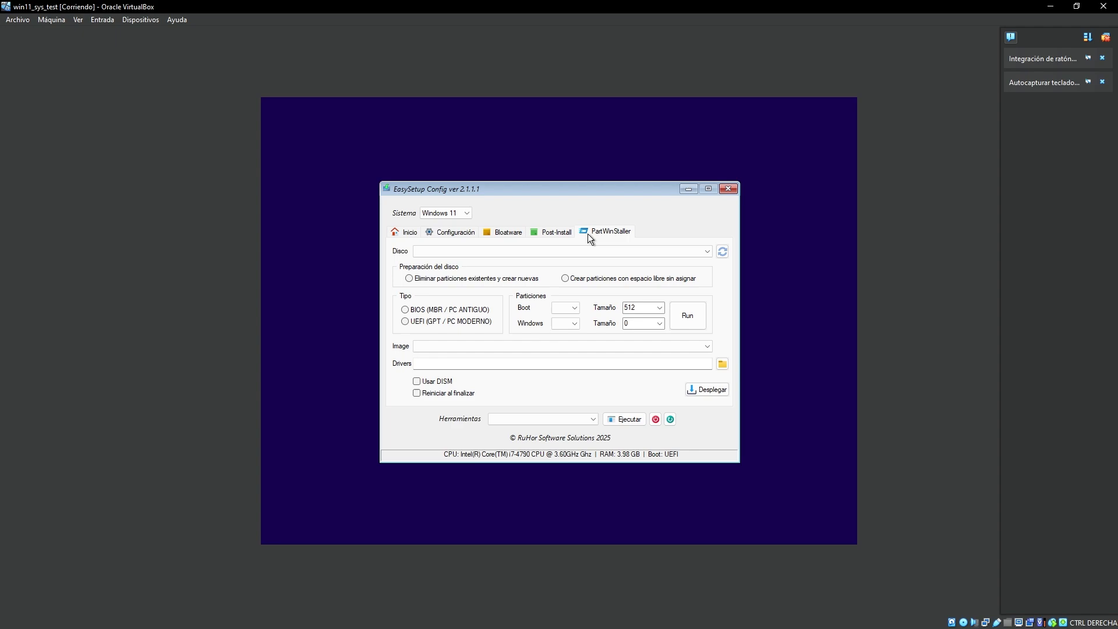
click(553, 251)
click(483, 263)
click(469, 280)
click(466, 322)
click(563, 309)
click(565, 447)
click(566, 324)
click(572, 486)
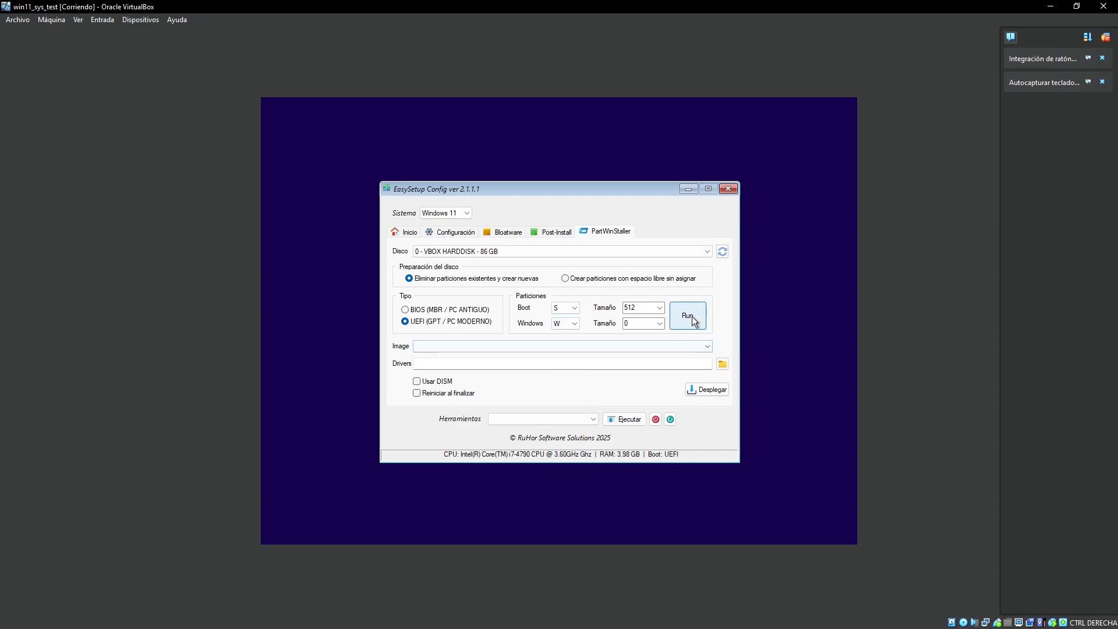
Create the S and W partitions on disk 0, confirming the repartition.
click(663, 310)
click(688, 315)
click(598, 357)
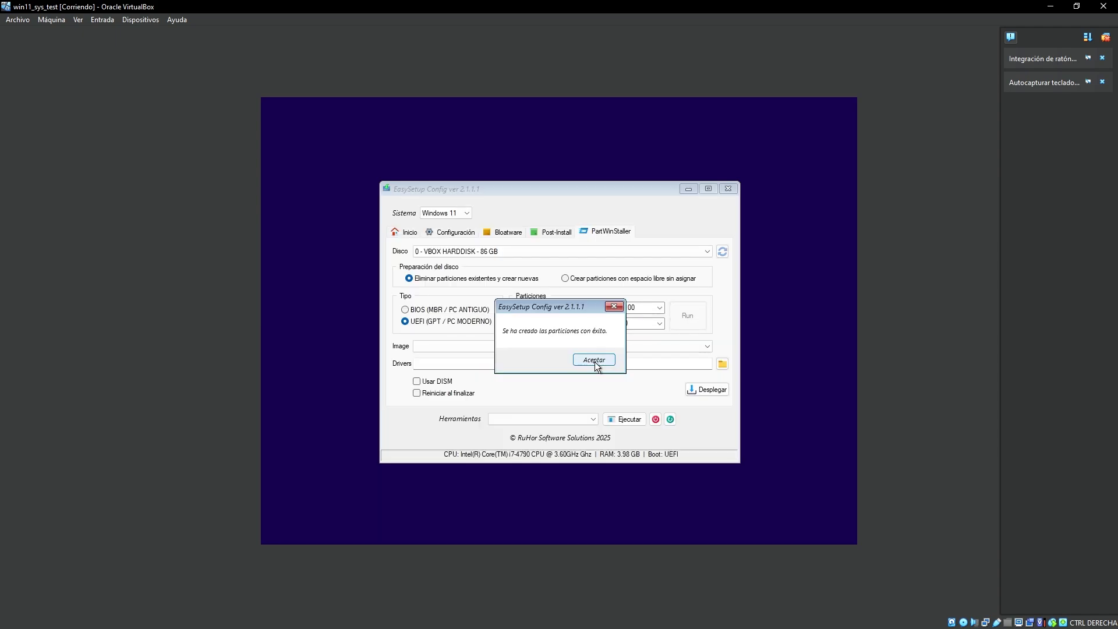
click(589, 362)
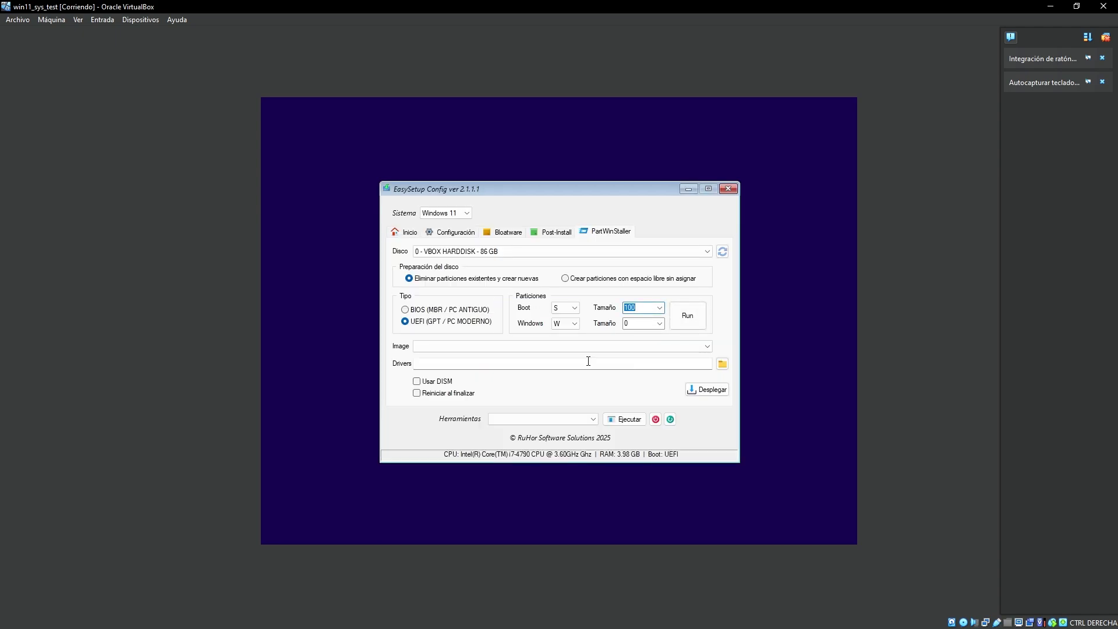
Deploy the Windows 11 Home Single Language image using DISM with automatic restart.
click(707, 347)
click(540, 358)
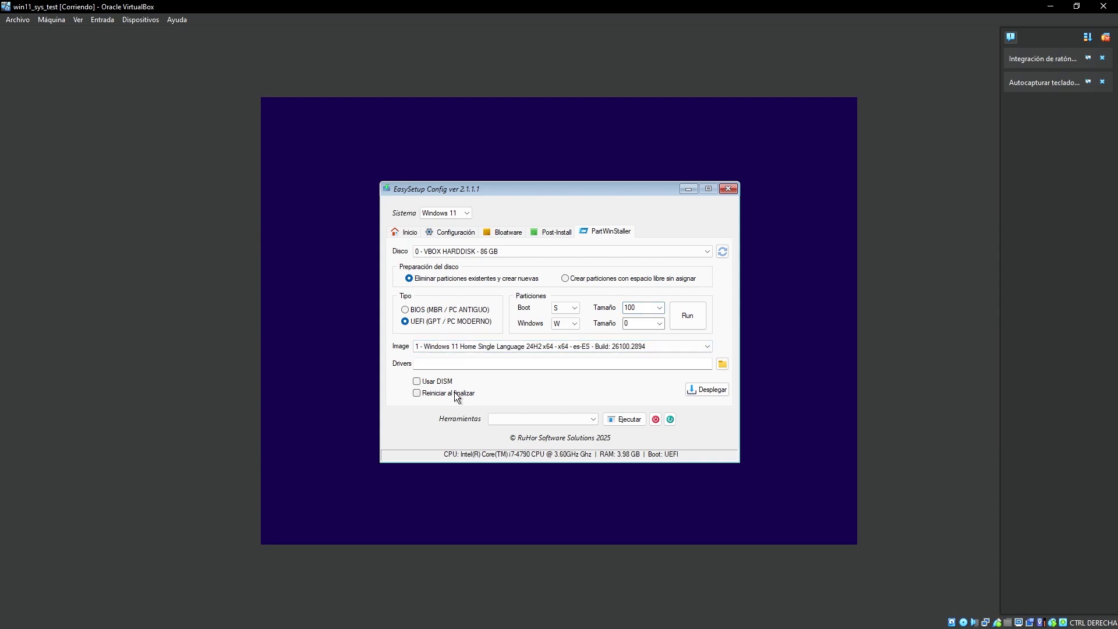
click(417, 393)
click(417, 381)
click(712, 391)
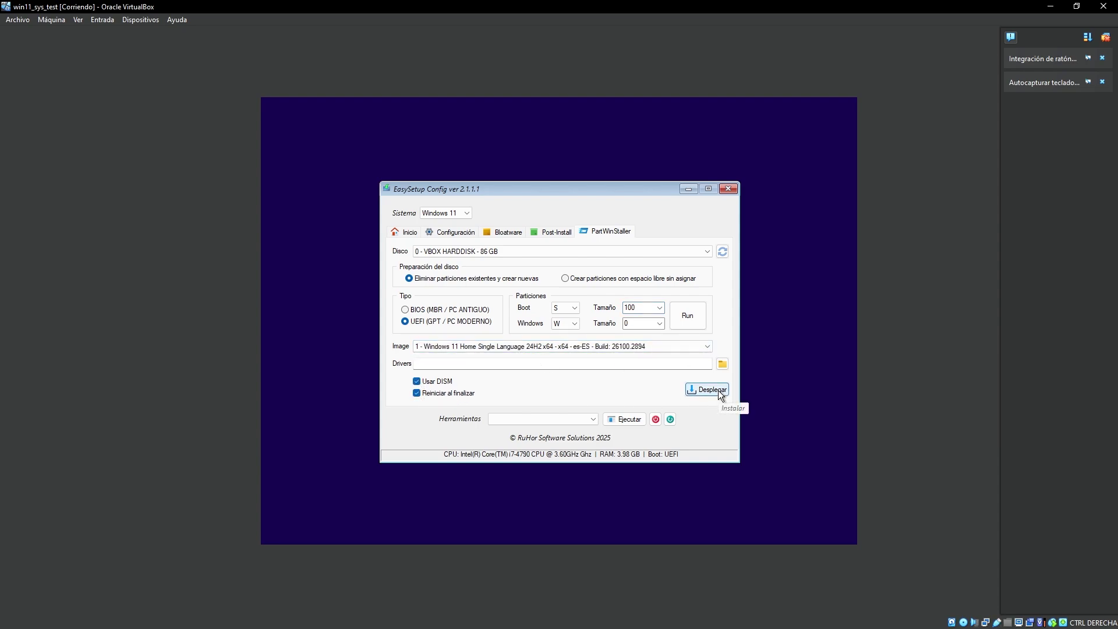
click(569, 357)
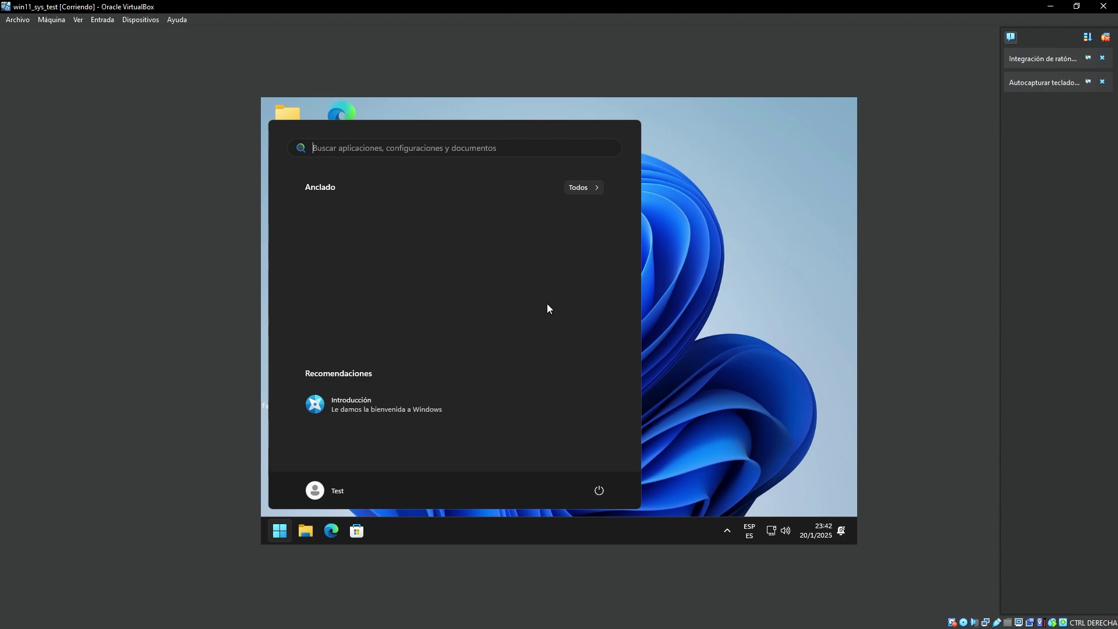
Restart the Windows 11 guest with Reiniciar from the Start menu power options.
click(600, 494)
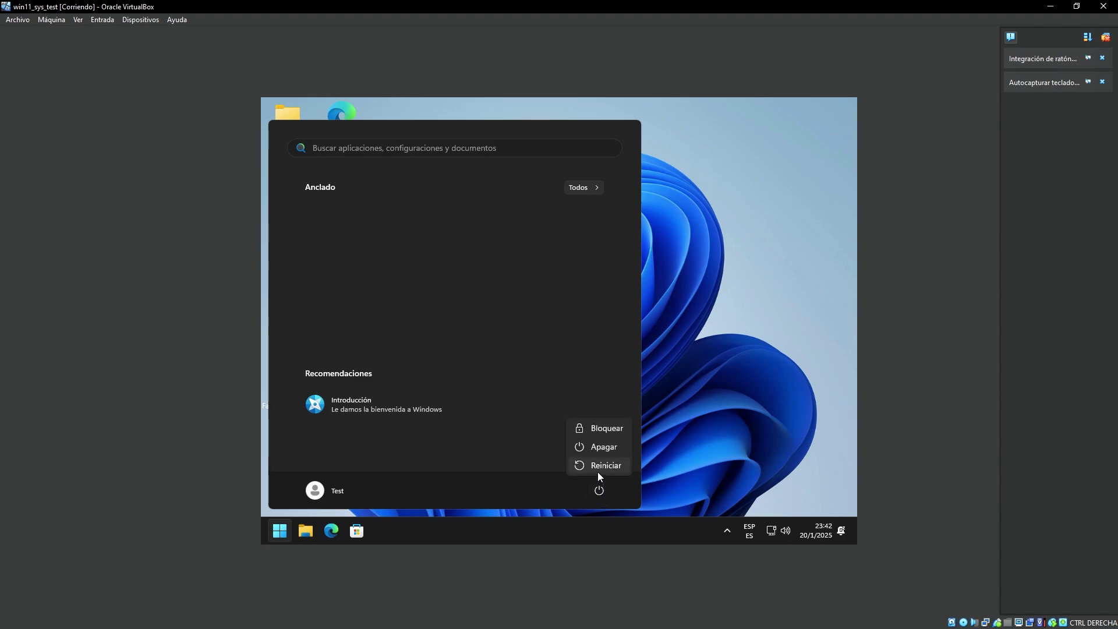
click(597, 472)
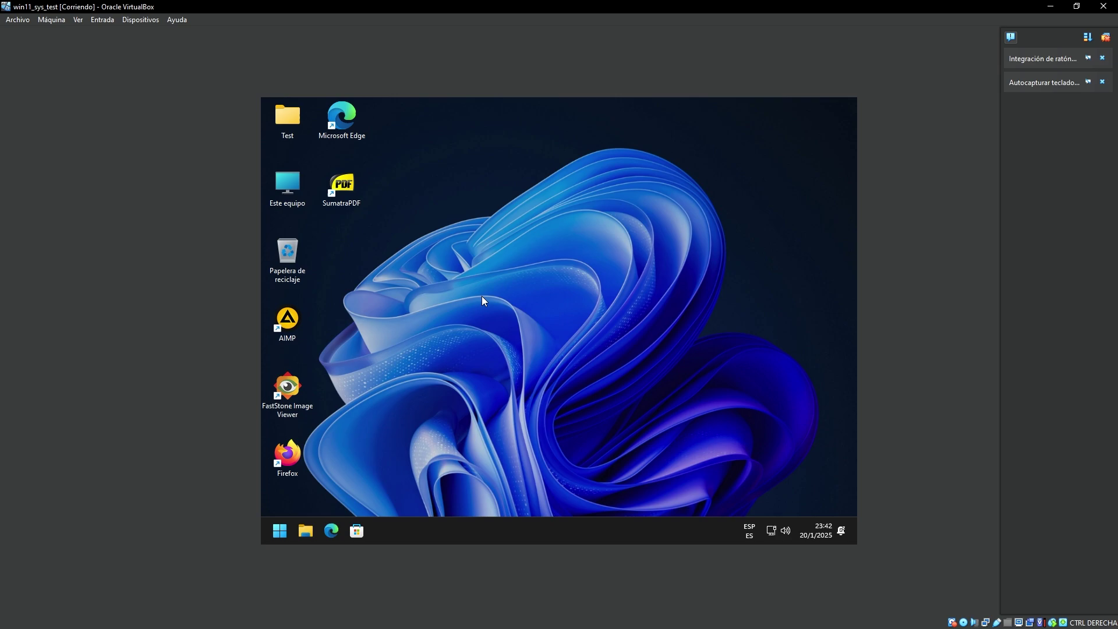
Switch the VM window to full screen via Ver > Modo pantalla completa and confirm with Cambiar.
click(140, 19)
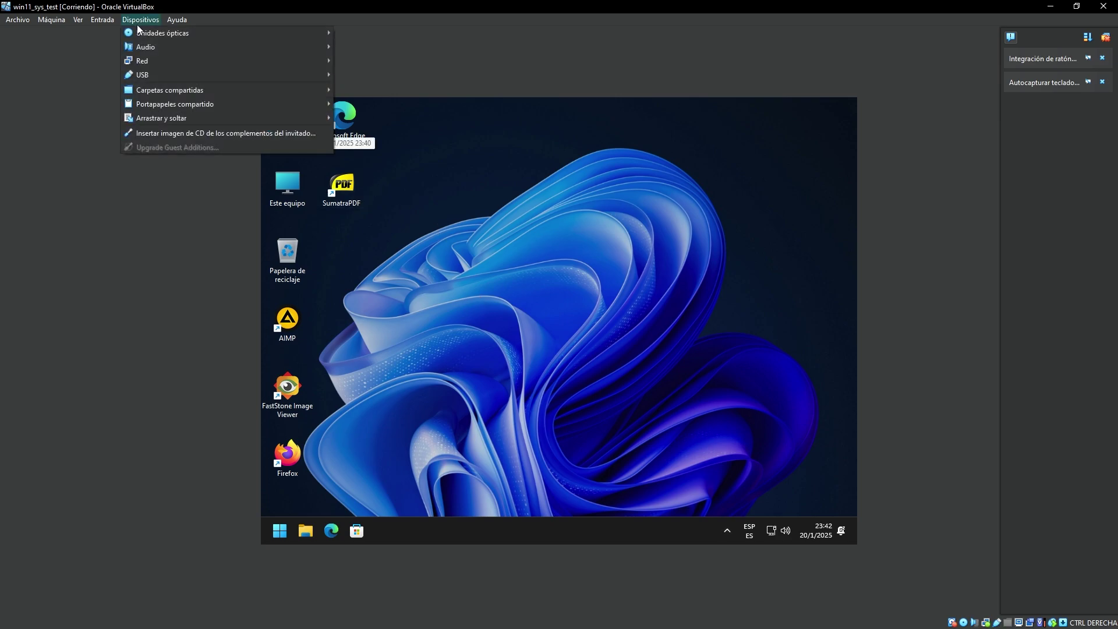
mouse_move(67, 21)
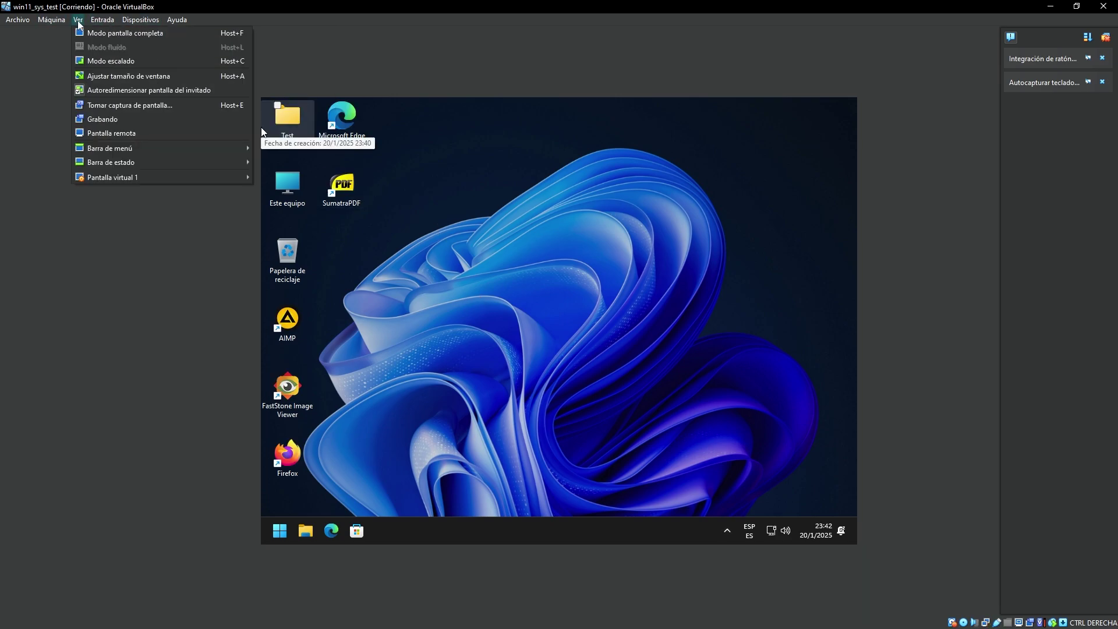
click(219, 33)
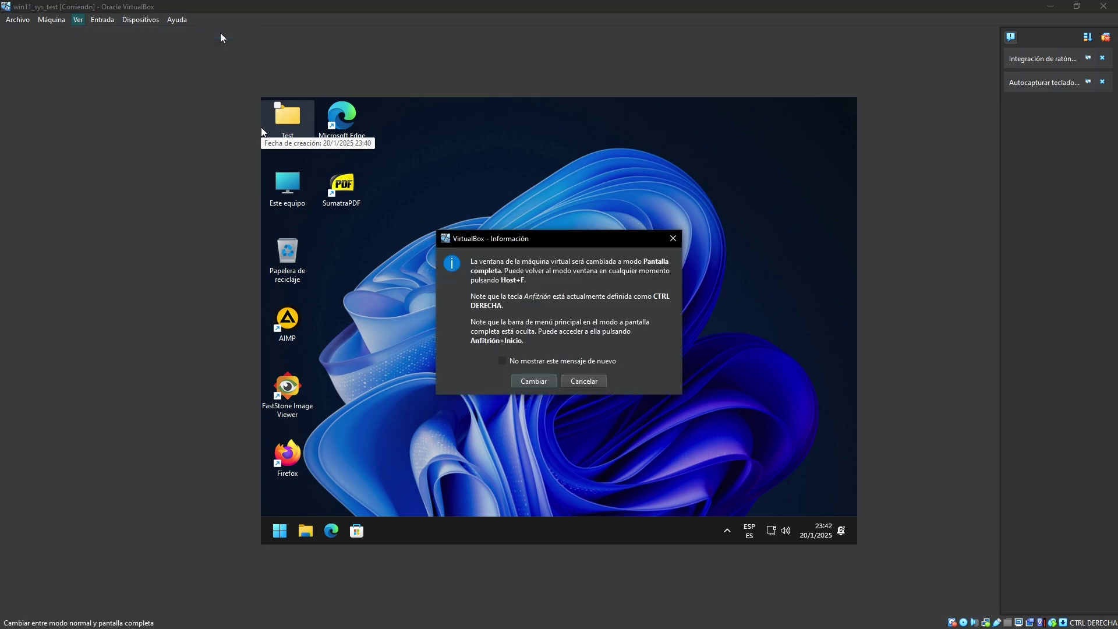
click(553, 382)
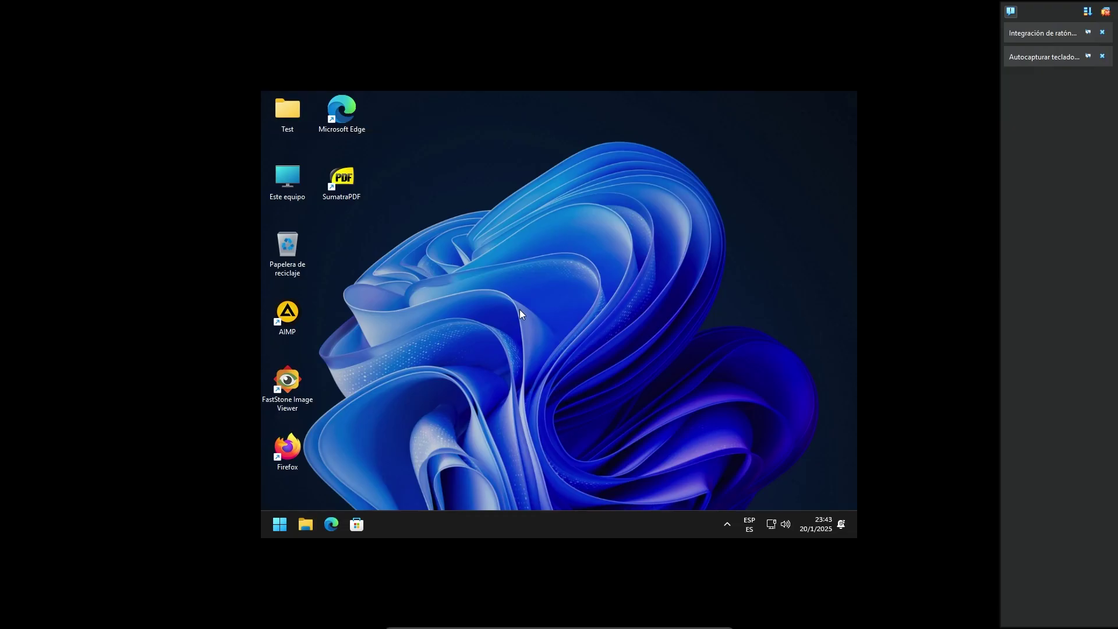
Check the guest's display settings from the desktop context menu, then close them.
right_click(520, 309)
click(555, 389)
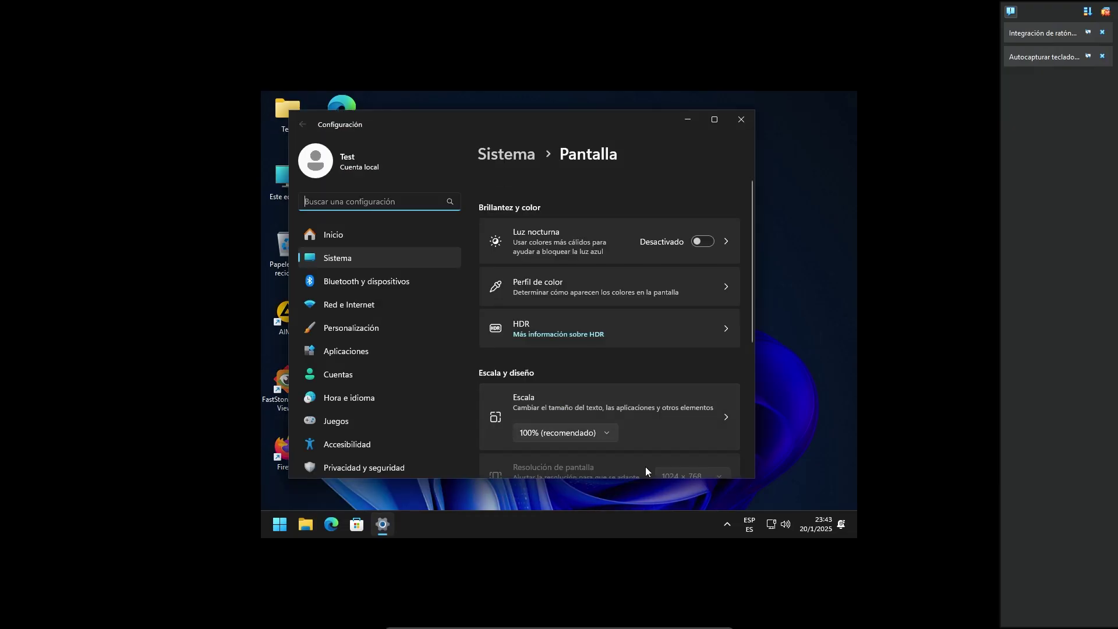
scroll(680, 474, down, 1)
click(741, 119)
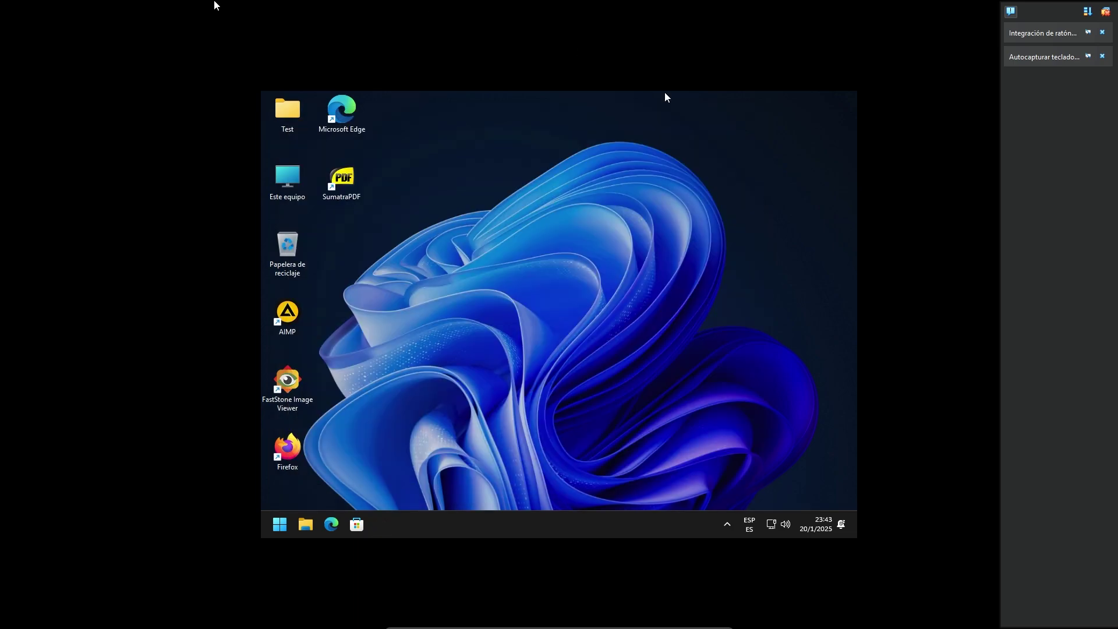
Insert the Guest Additions CD image into the virtual machine.
click(473, 622)
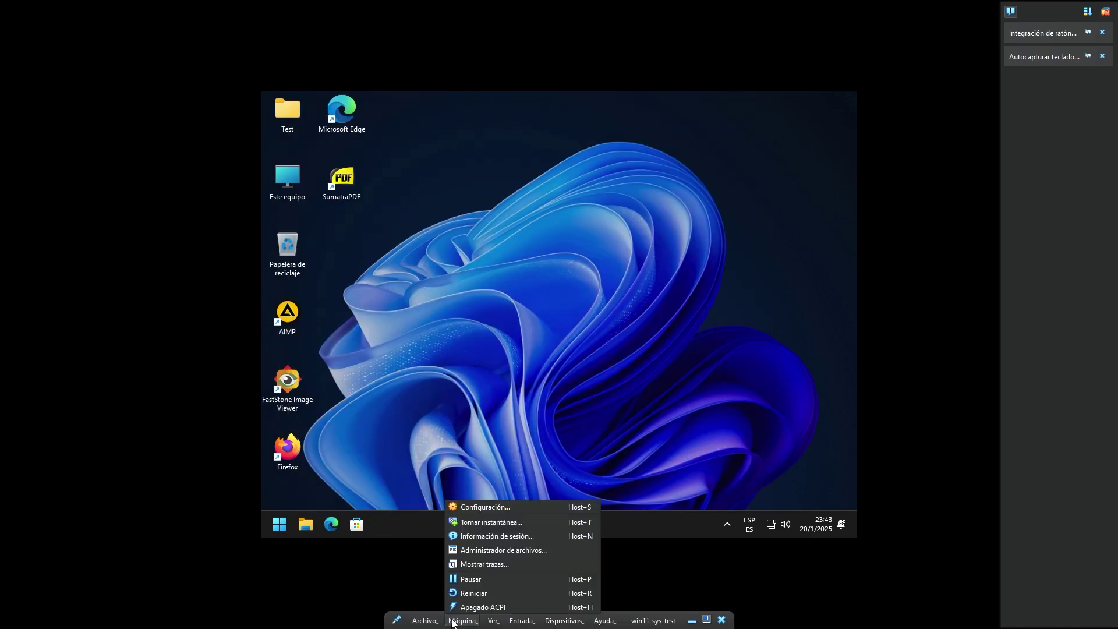
click(538, 623)
click(550, 622)
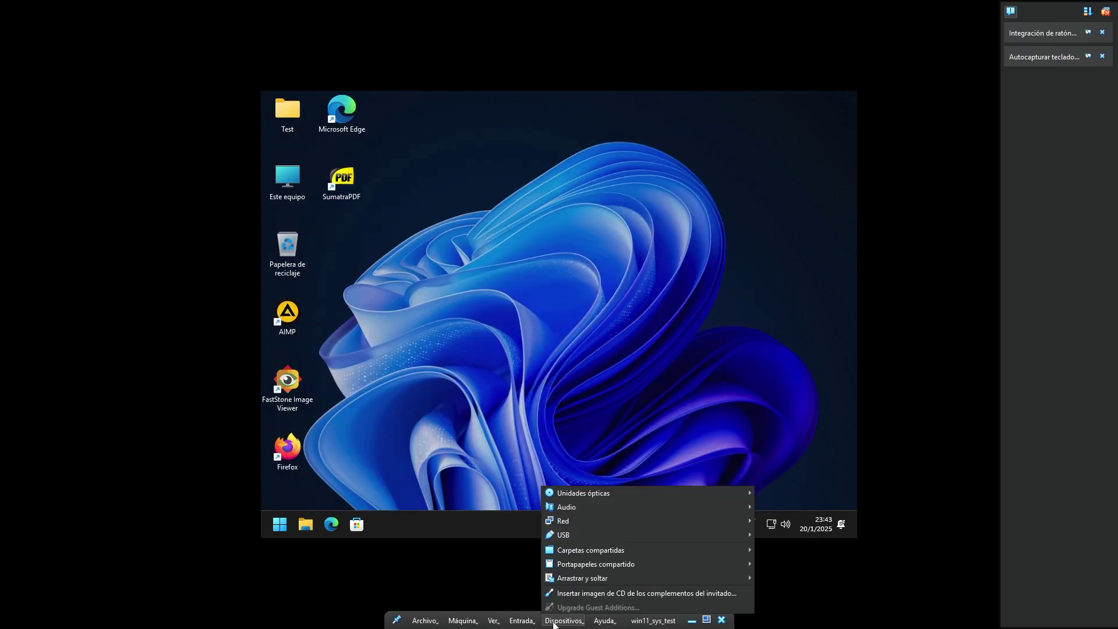
click(602, 598)
Run the 64-bit Guest Additions installer from This PC with default components and reboot.
double_click(281, 181)
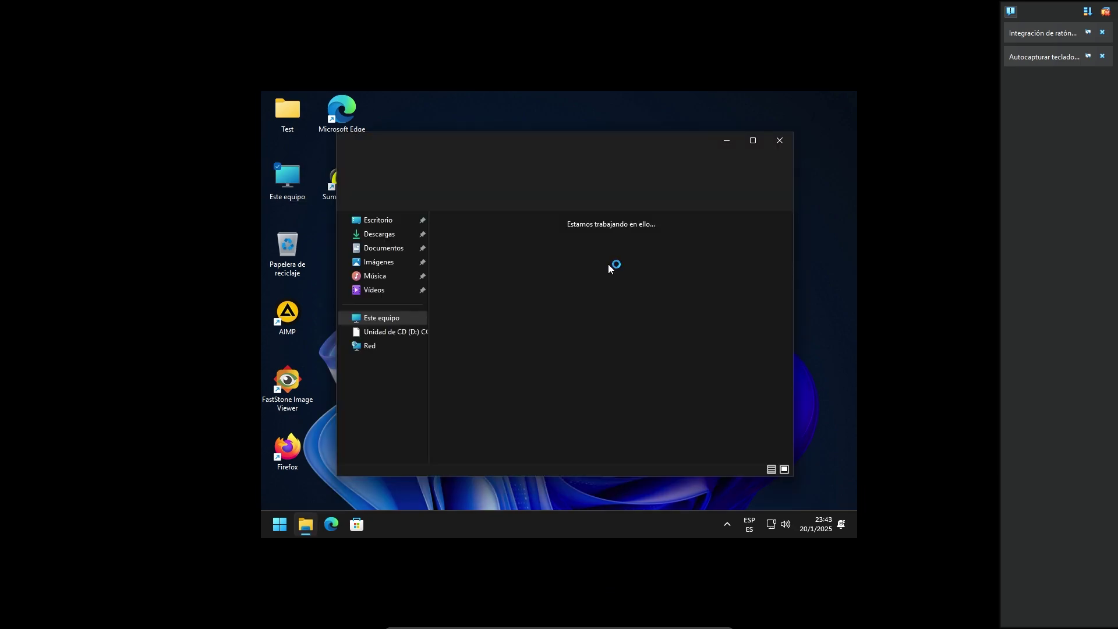
double_click(612, 356)
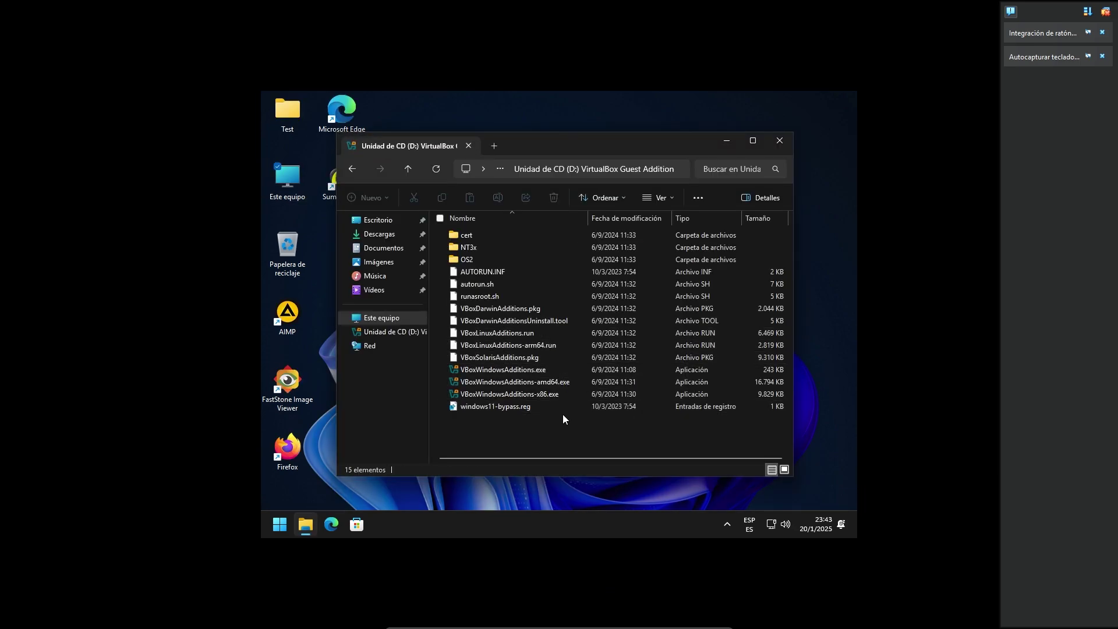
click(545, 382)
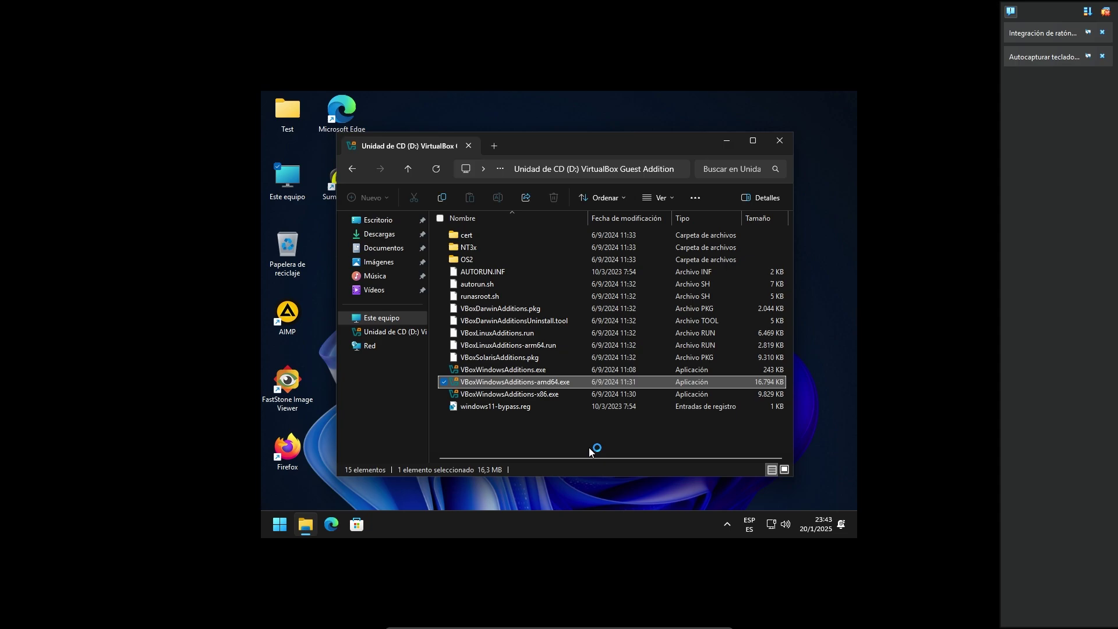
click(620, 398)
click(623, 399)
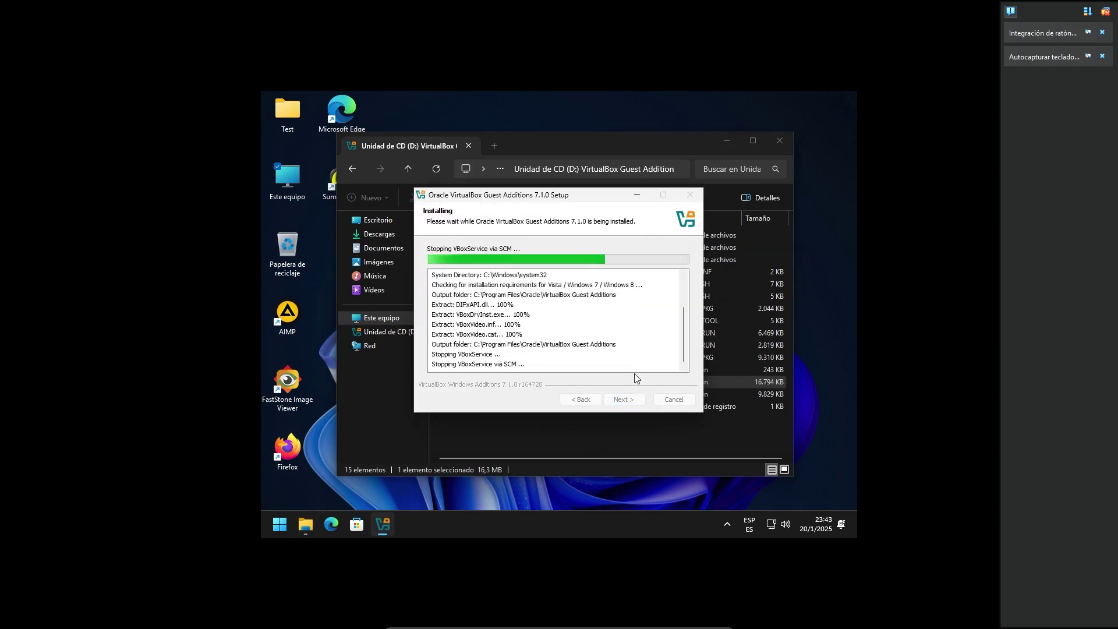
click(623, 399)
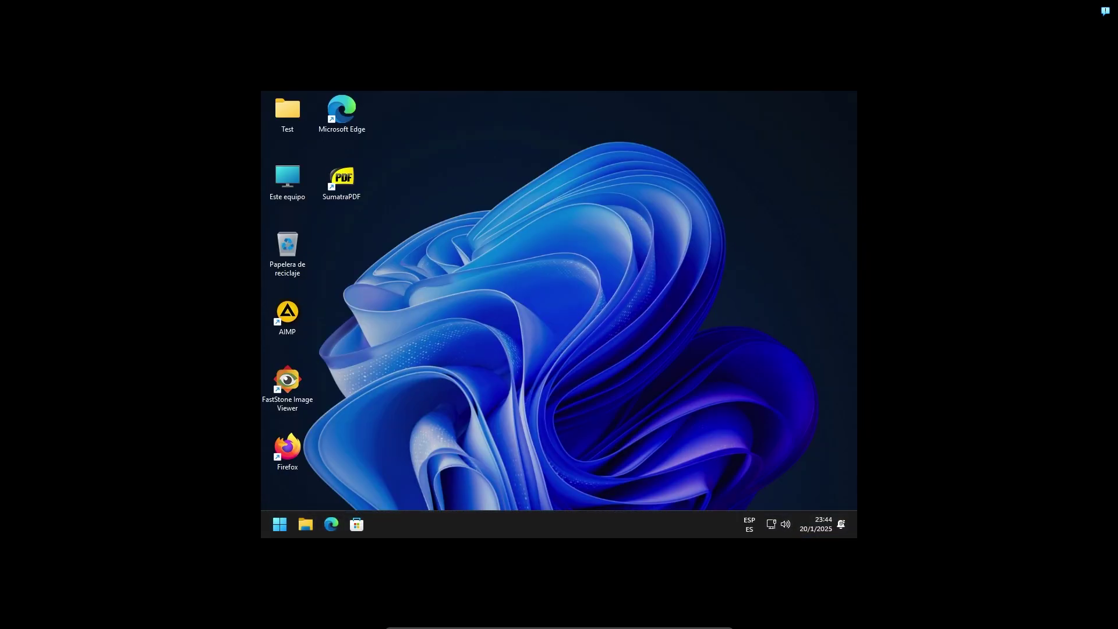
Refresh the guest desktop twice with Actualizar so all shortcuts align in one column.
right_click(555, 348)
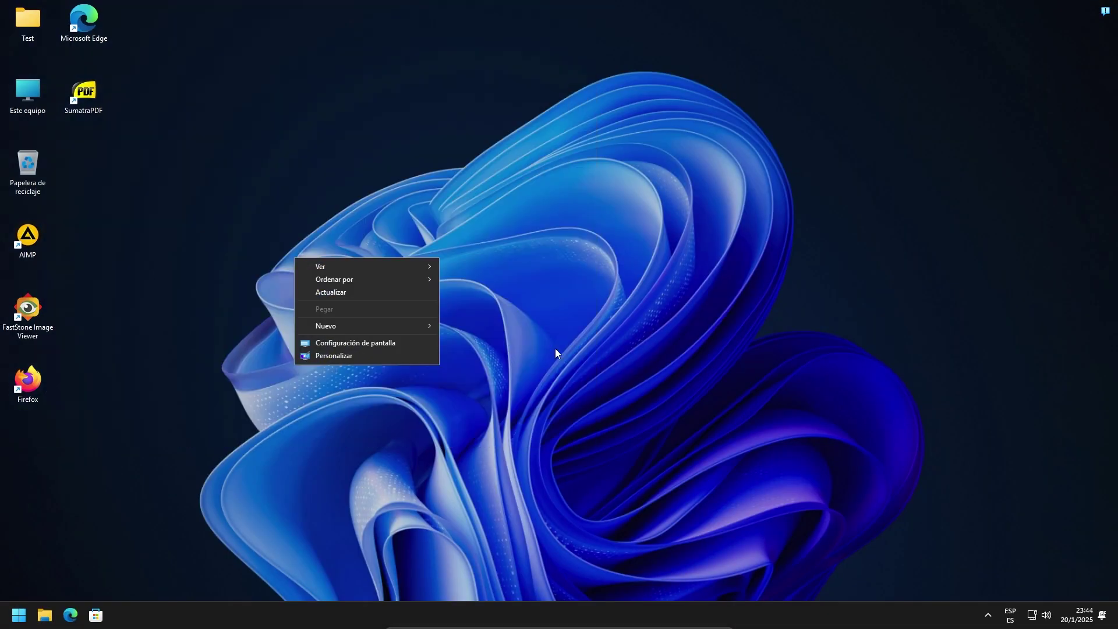
click(389, 293)
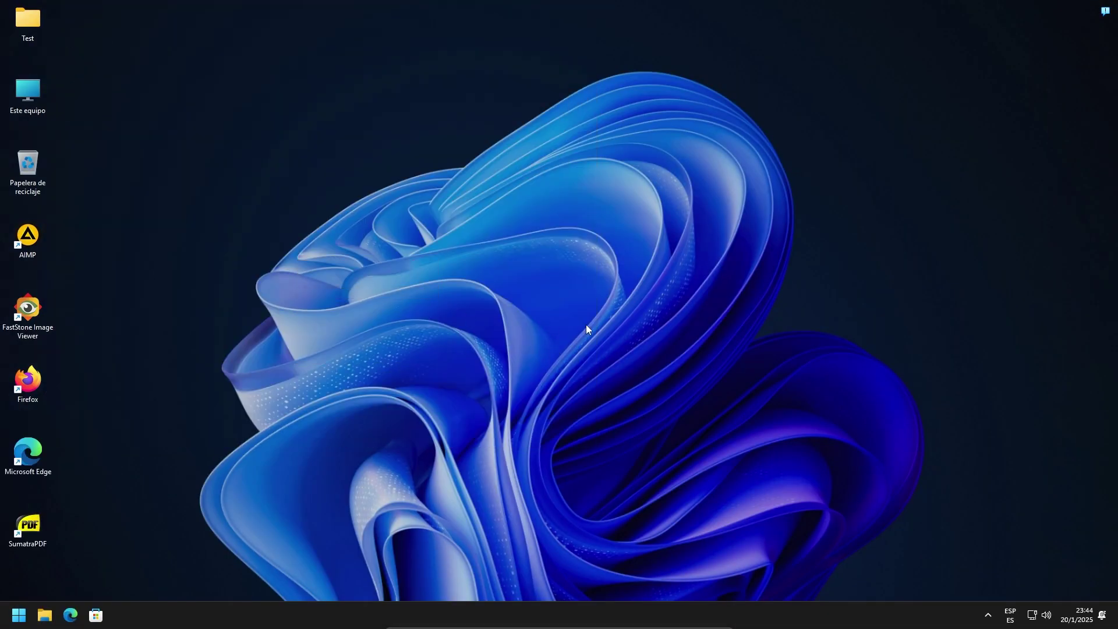
right_click(562, 209)
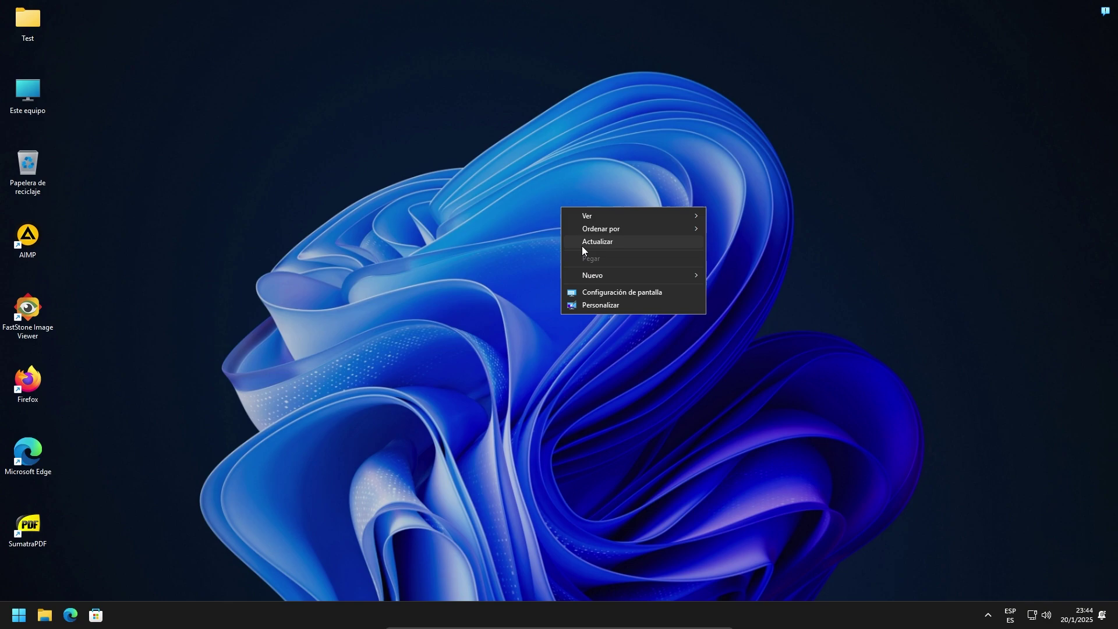
click(582, 247)
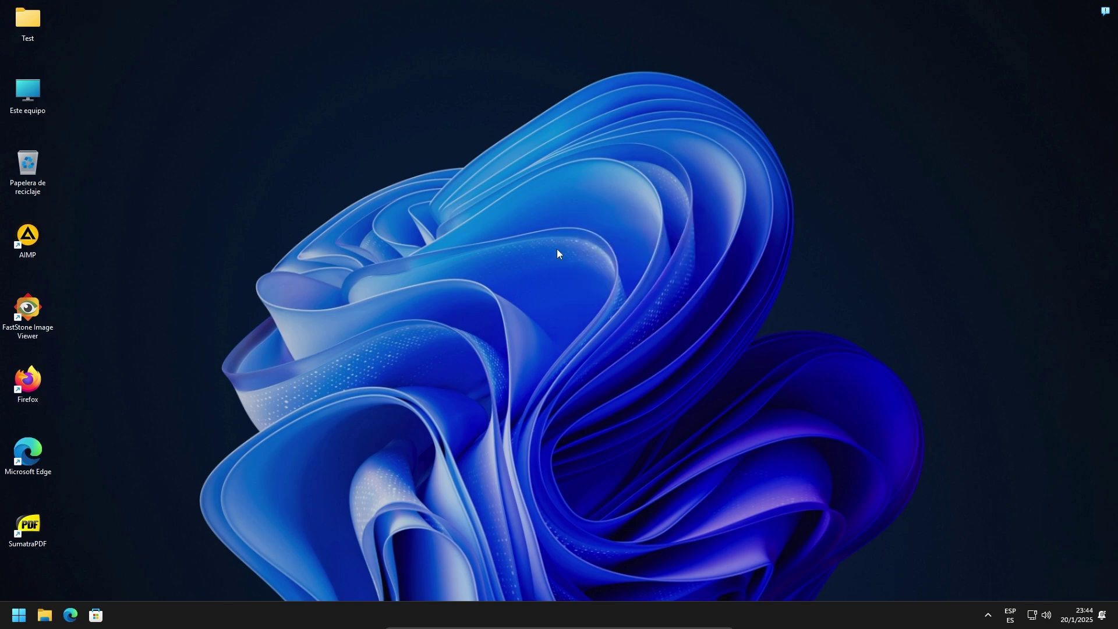
Search the Microsoft Store for 'whatsapp' and install WhatsApp with Obtener.
click(96, 619)
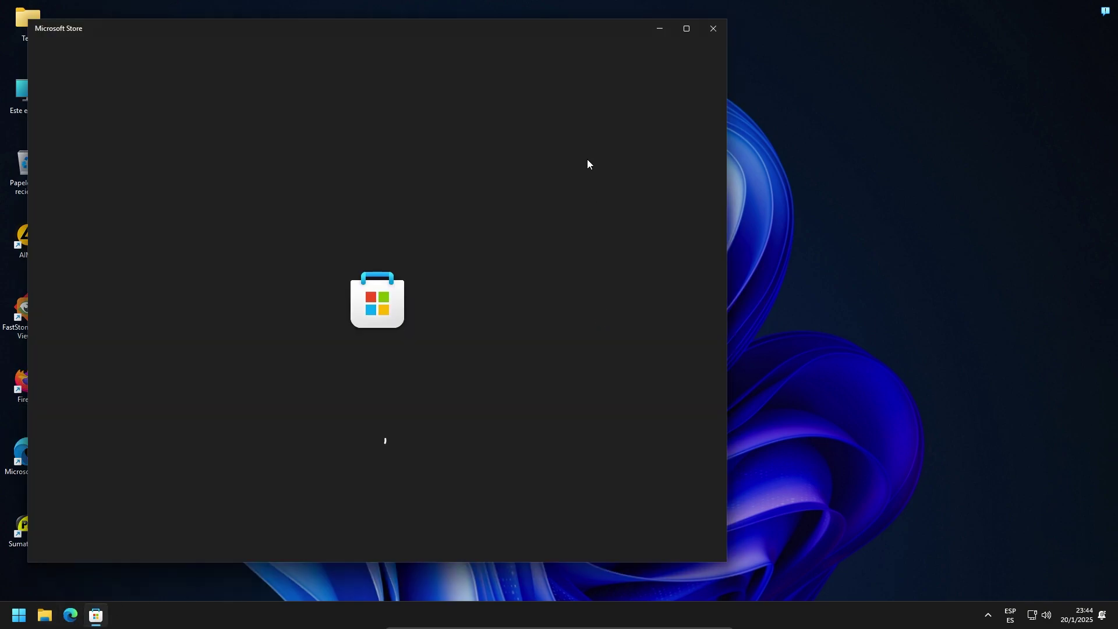
drag(588, 33, 795, 39)
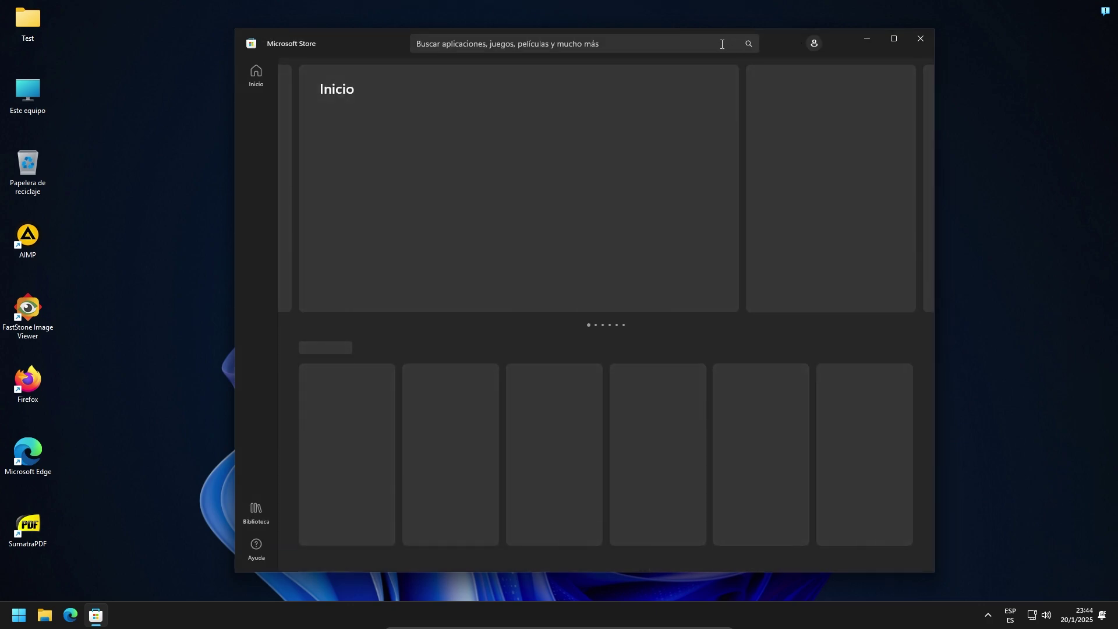
click(721, 44)
text(whats)
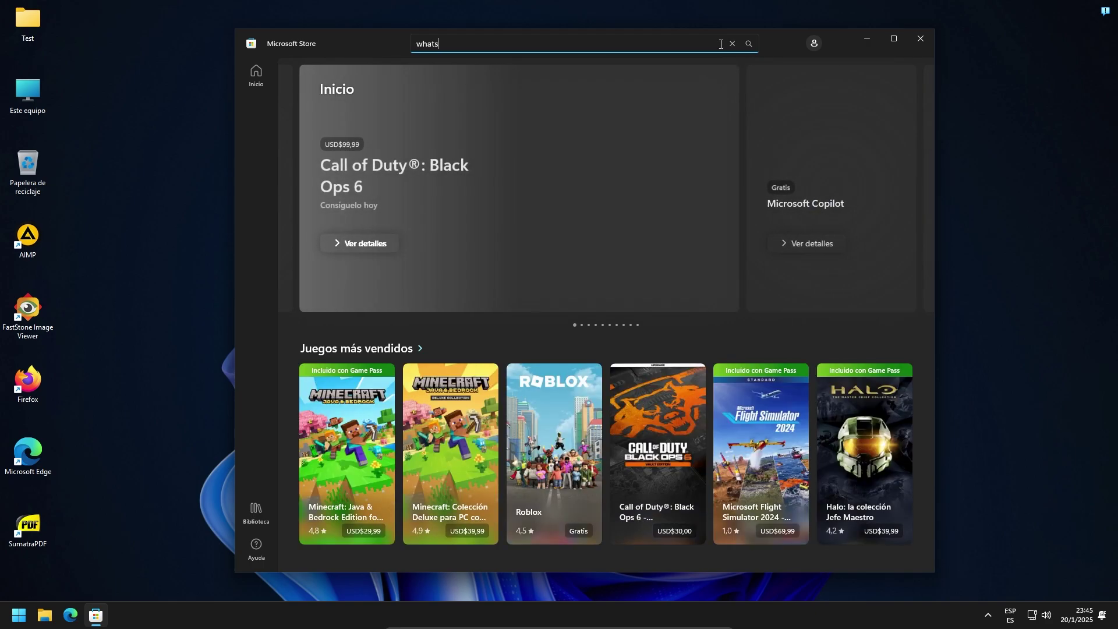
text(app)
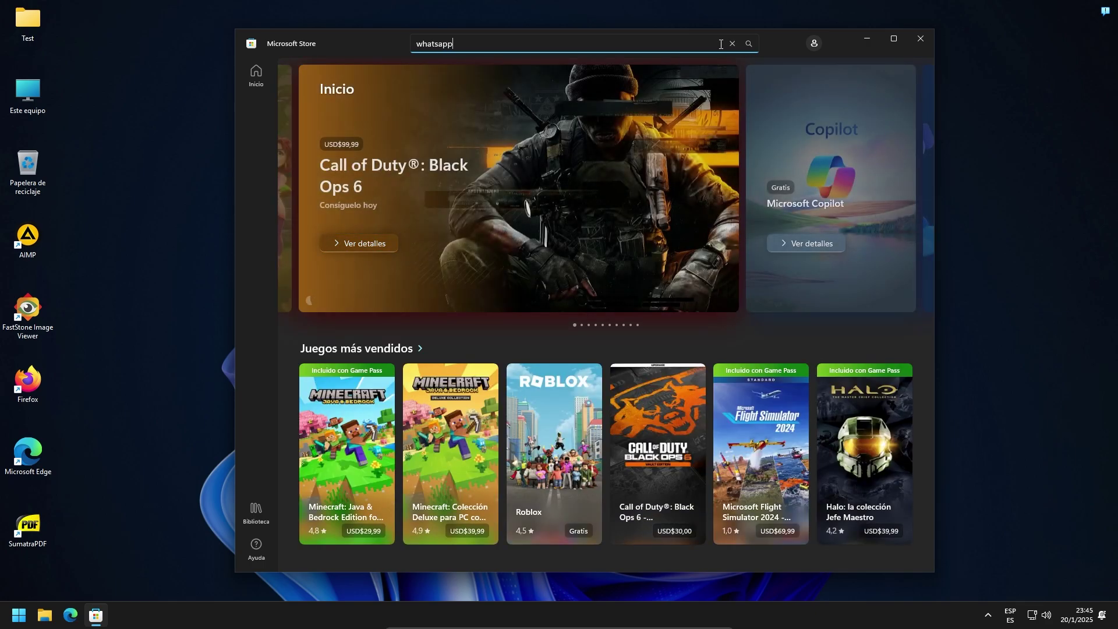
key(Return)
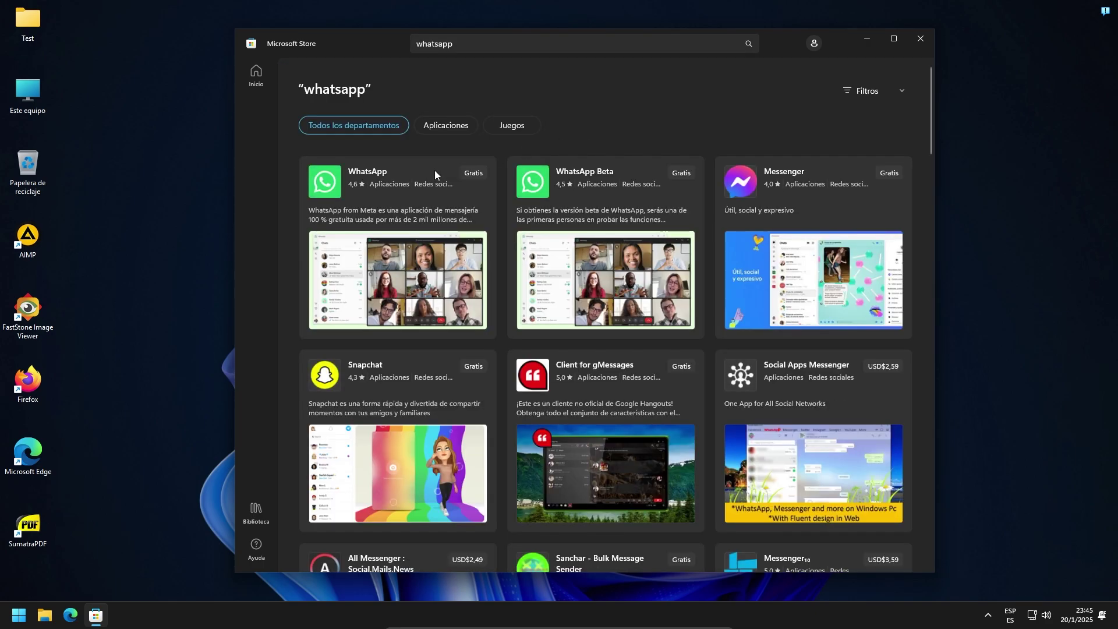
click(467, 170)
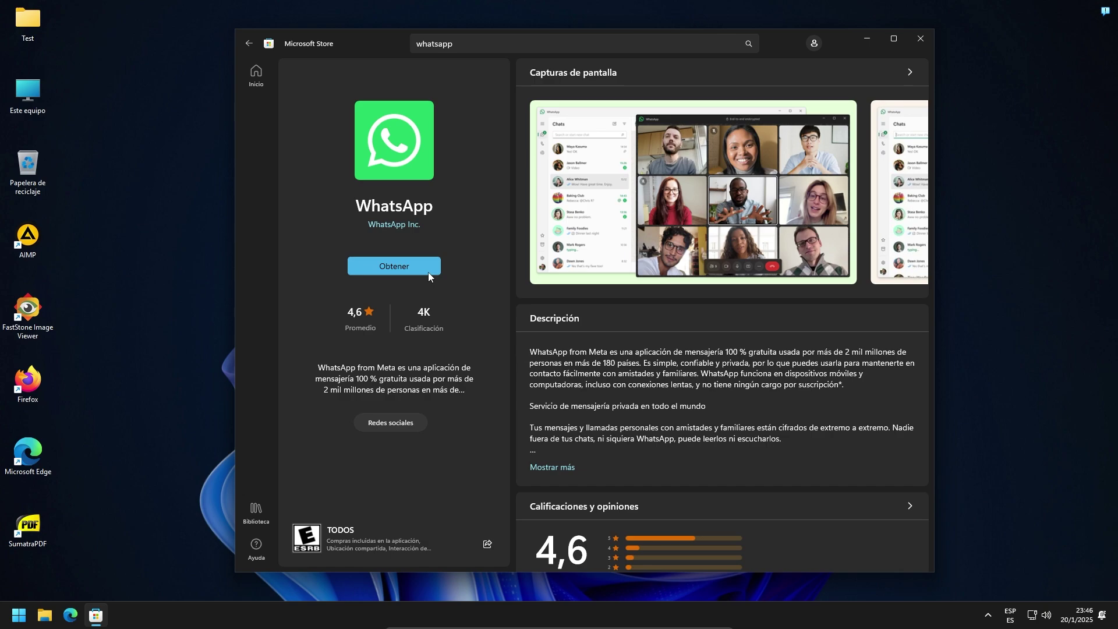
click(429, 273)
Launch the newly installed WhatsApp with Abrir, then close its window.
click(427, 271)
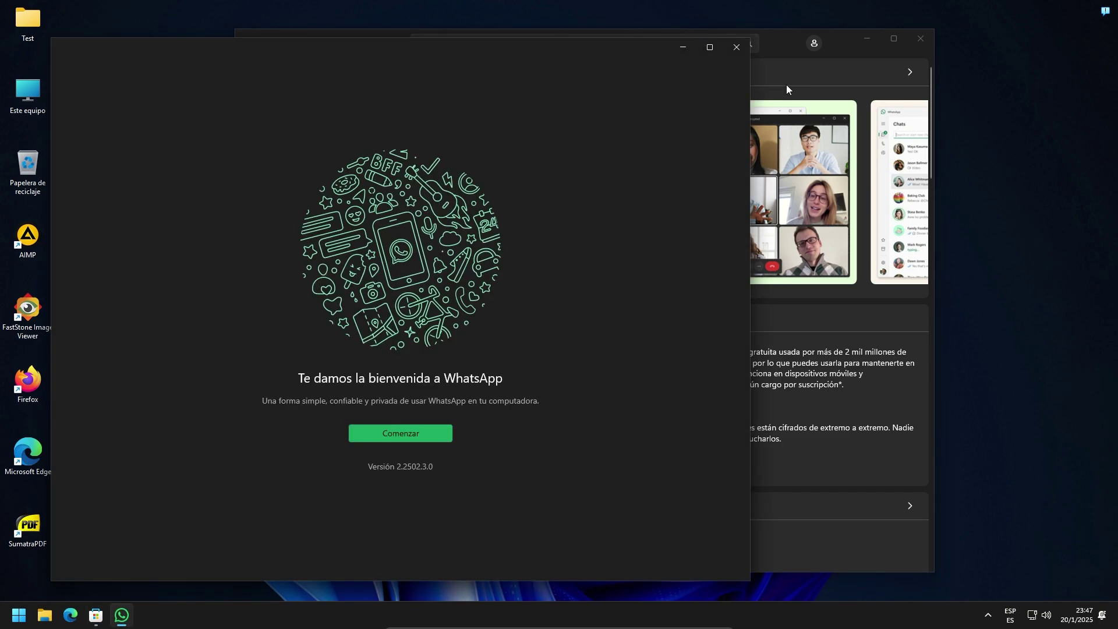
click(866, 40)
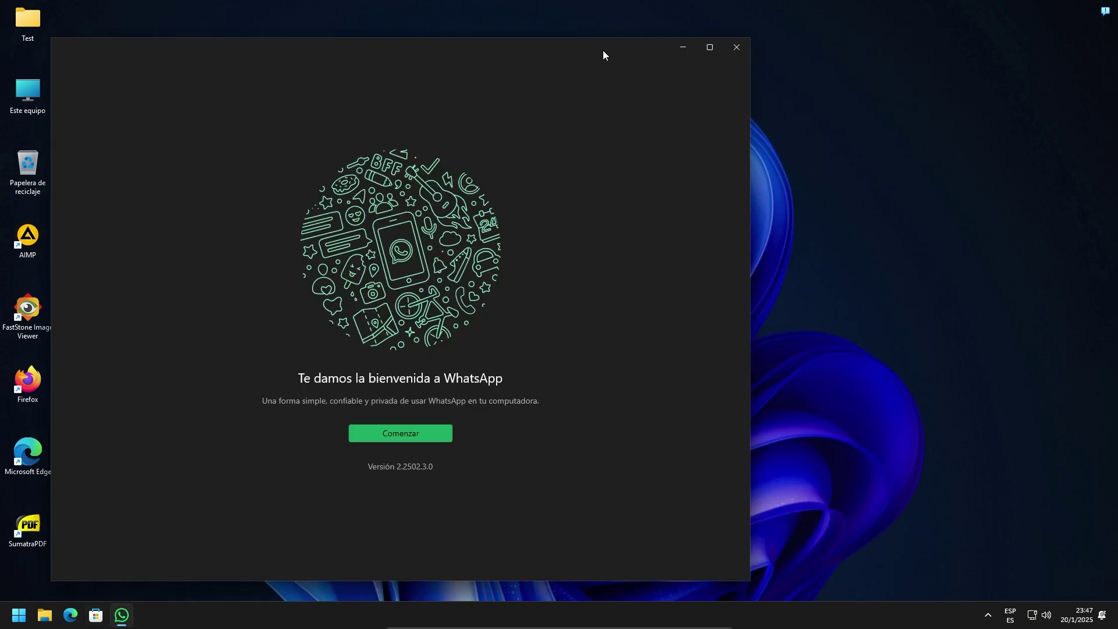
drag(603, 50, 797, 46)
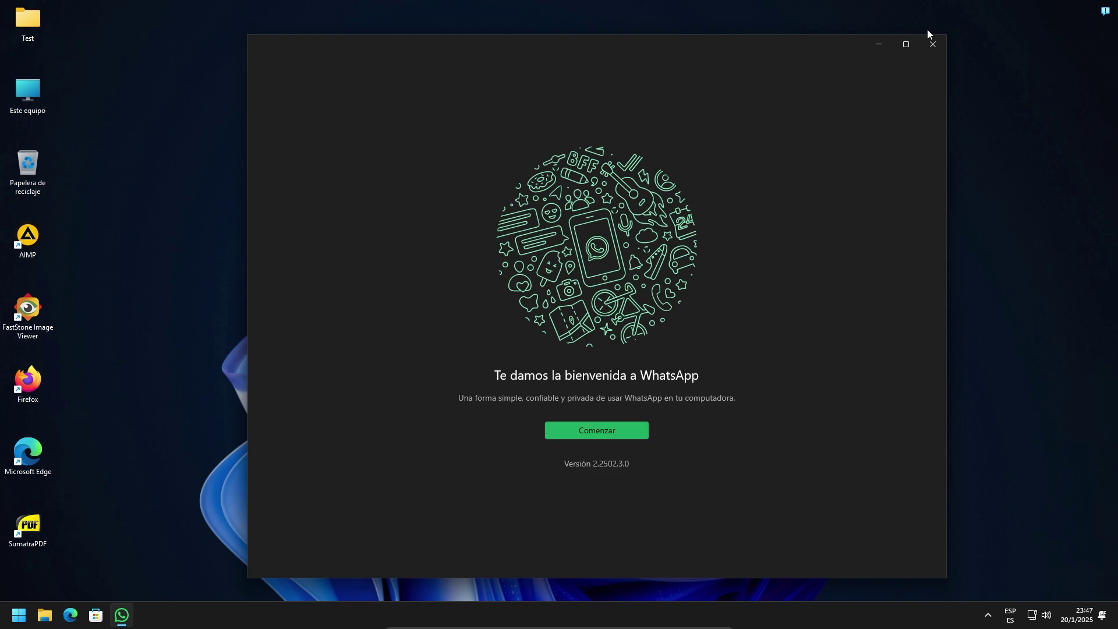
click(27, 454)
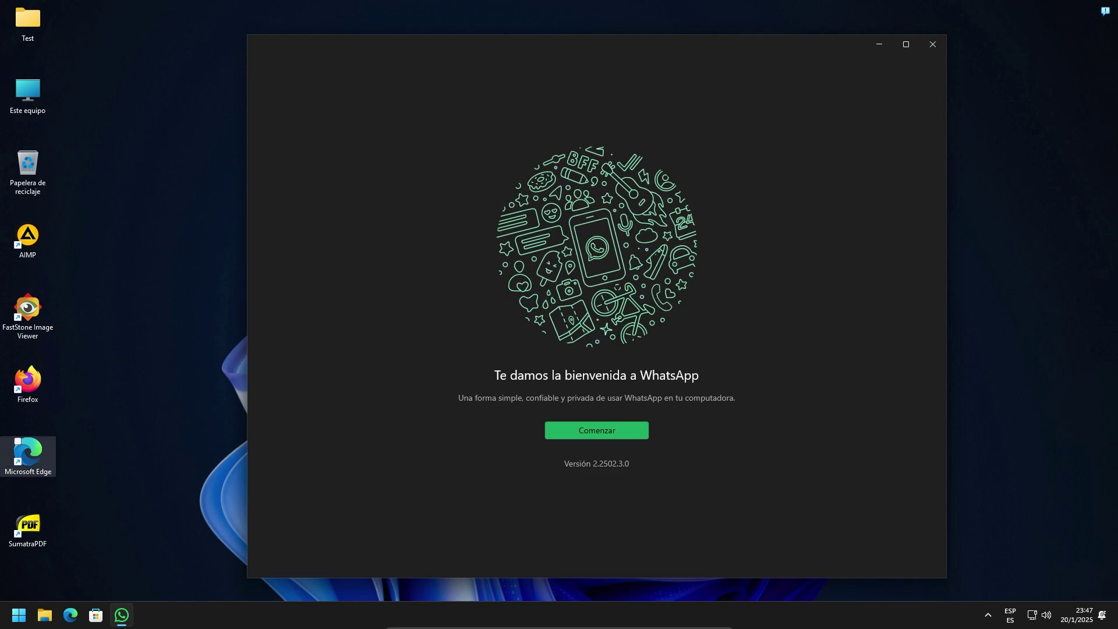
click(927, 47)
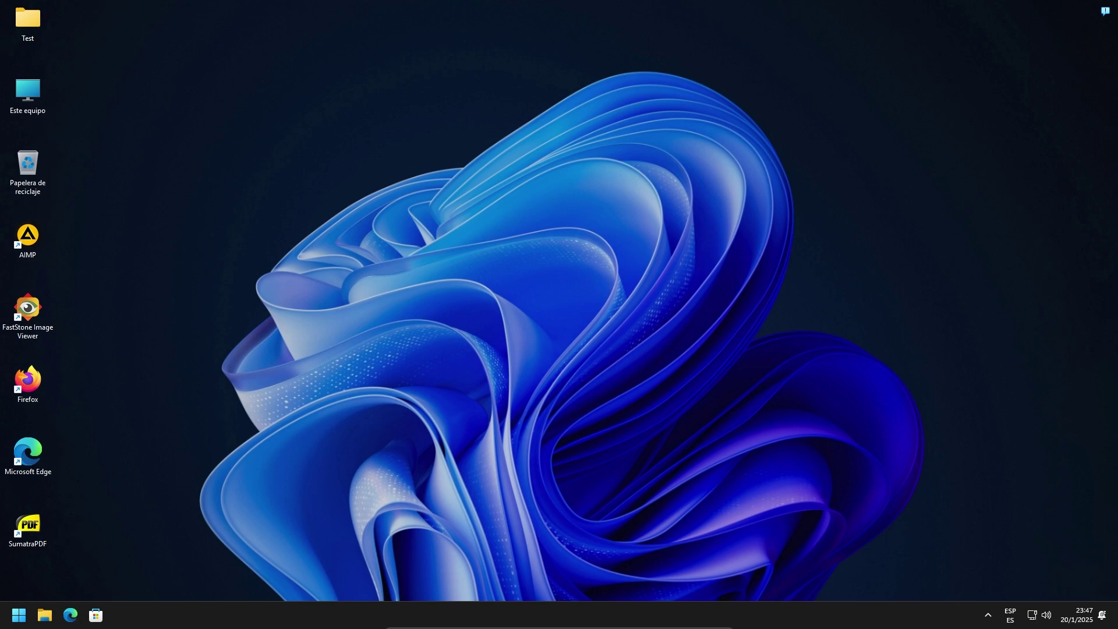
Open the full Start apps list (Todos) and launch Firefox.
click(19, 615)
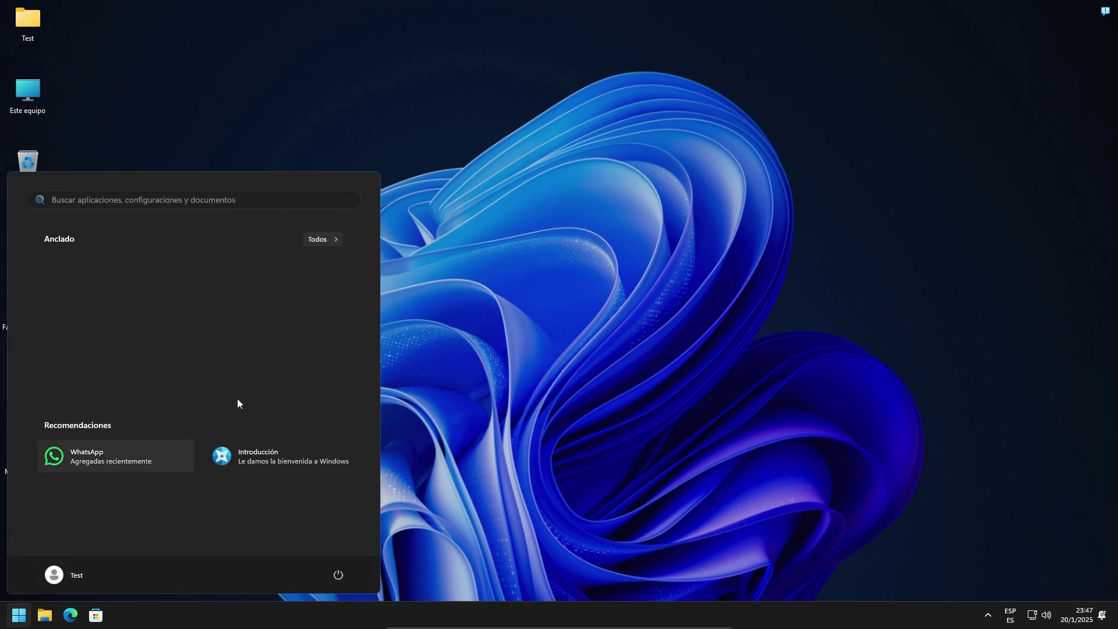
click(335, 238)
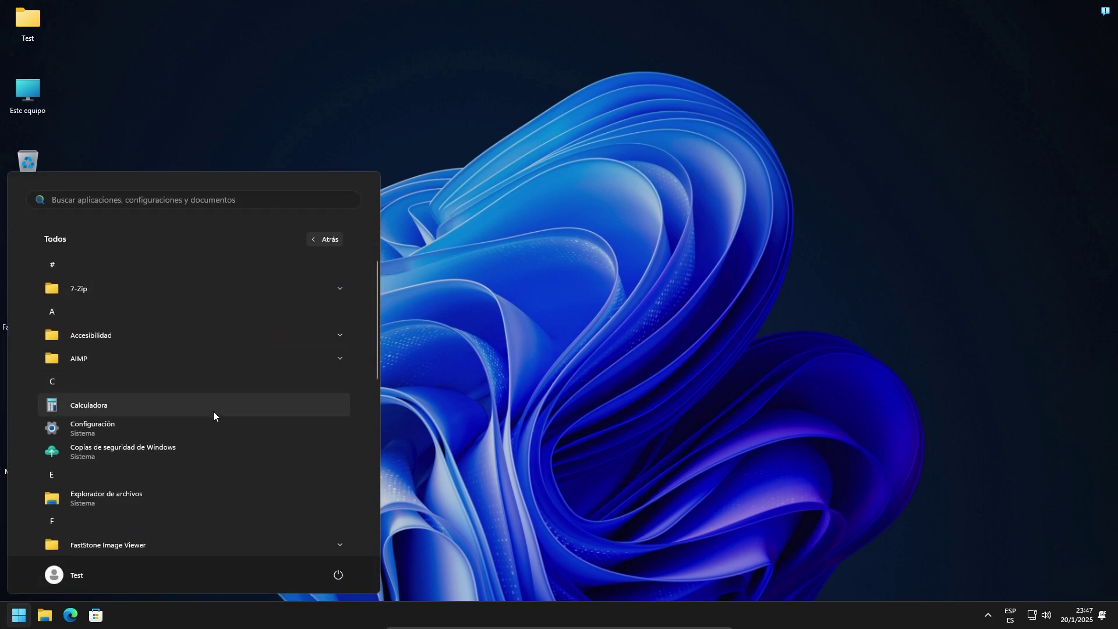
scroll(213, 411, down, 5)
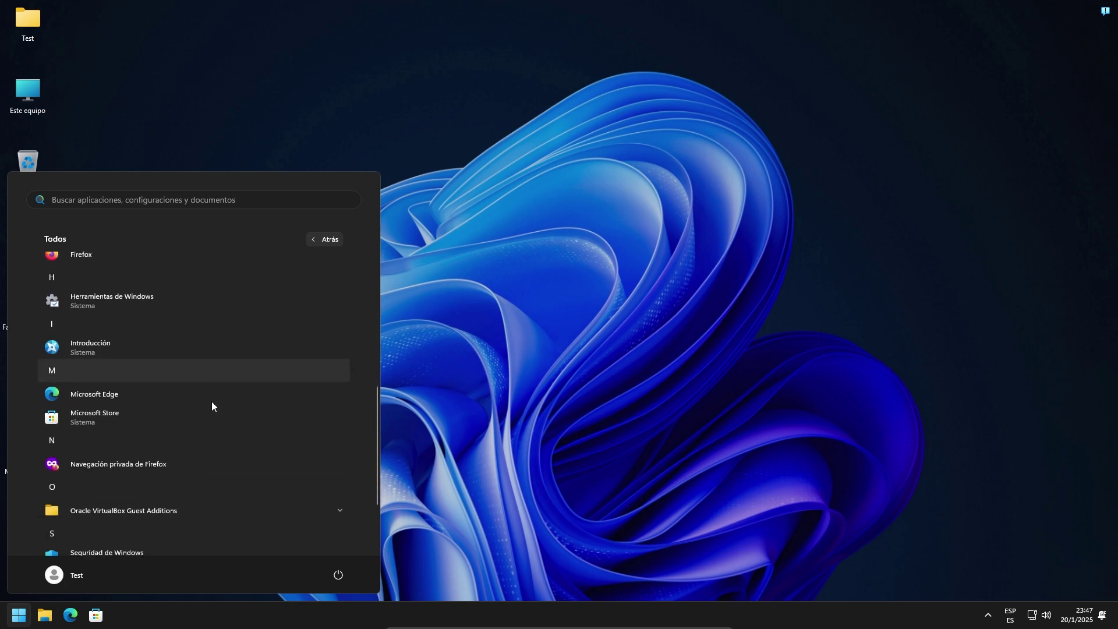
scroll(211, 402, up, 3)
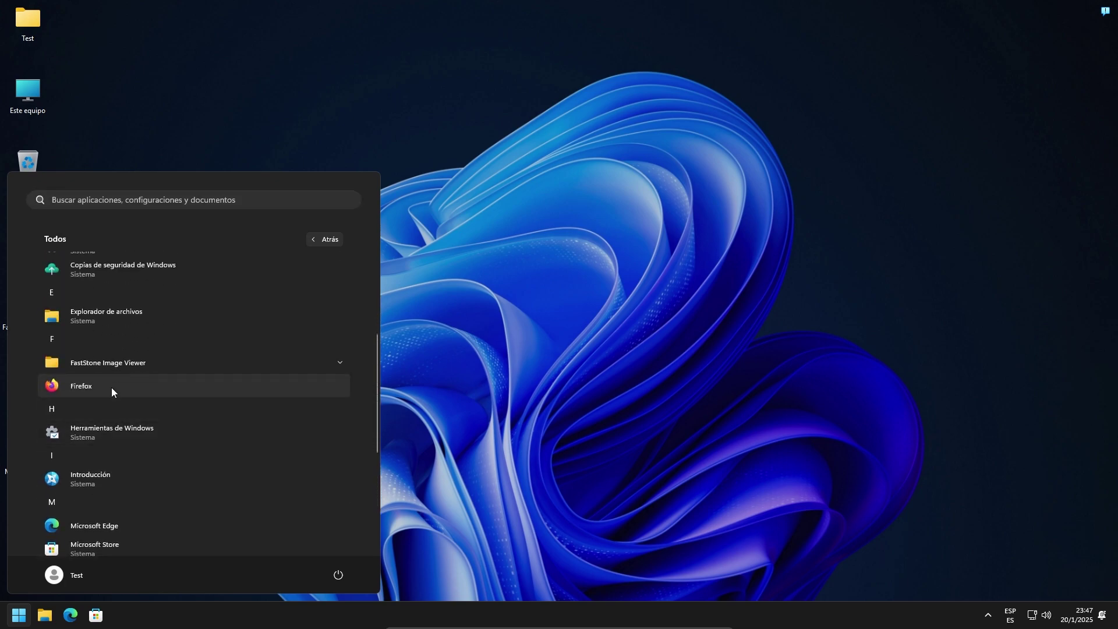
click(111, 389)
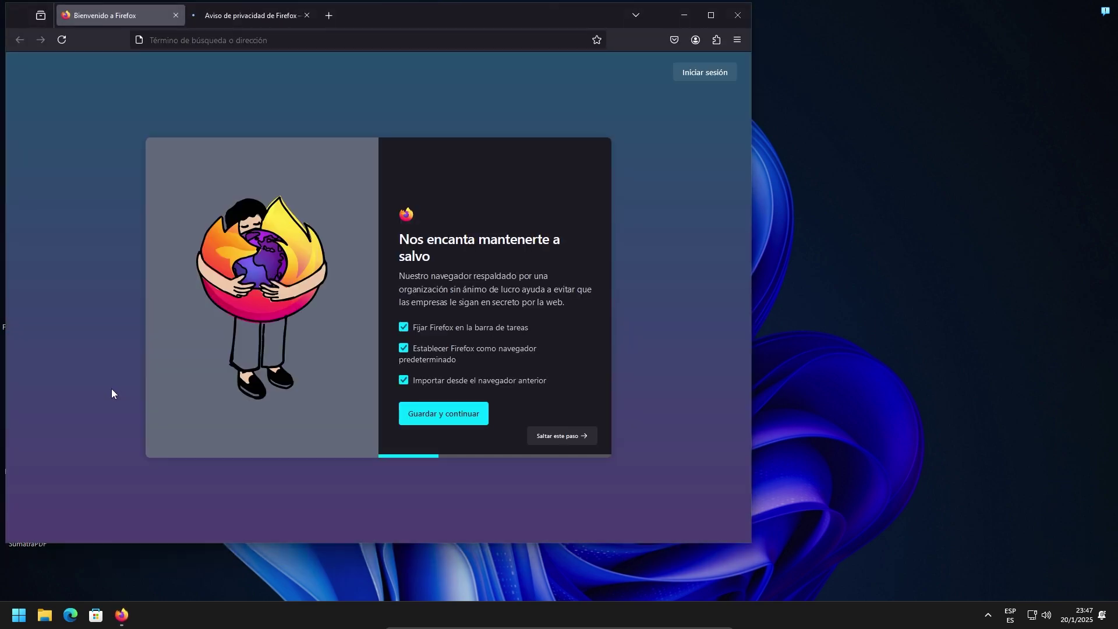
Finish Firefox's welcome tour (Guardar y continuar, Saltar este paso, Empezar a navegar), then close Firefox.
click(557, 435)
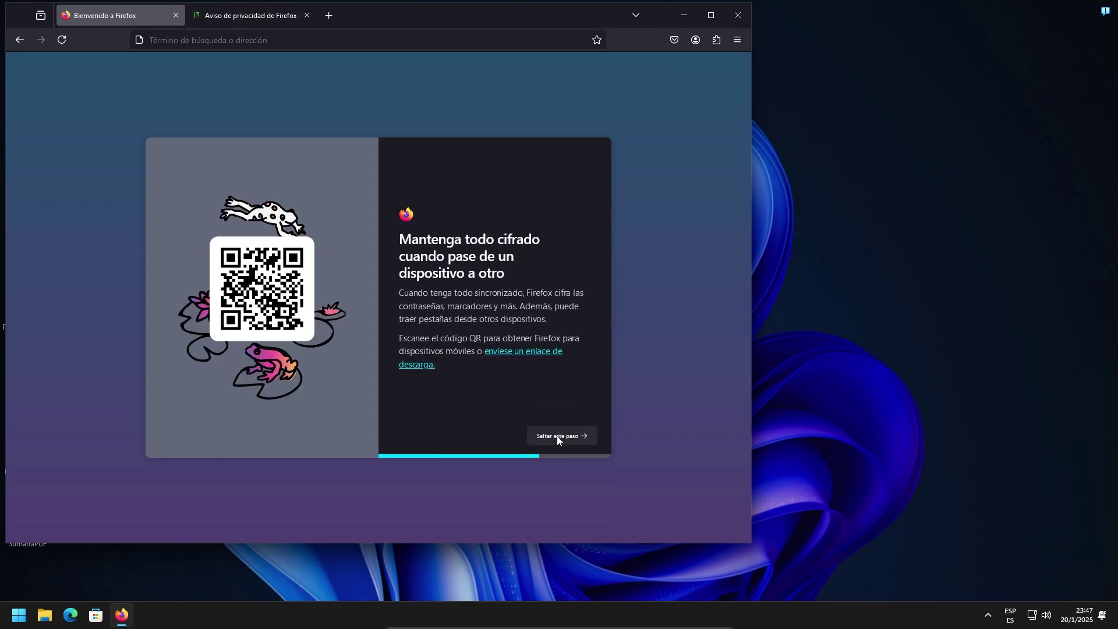
click(557, 436)
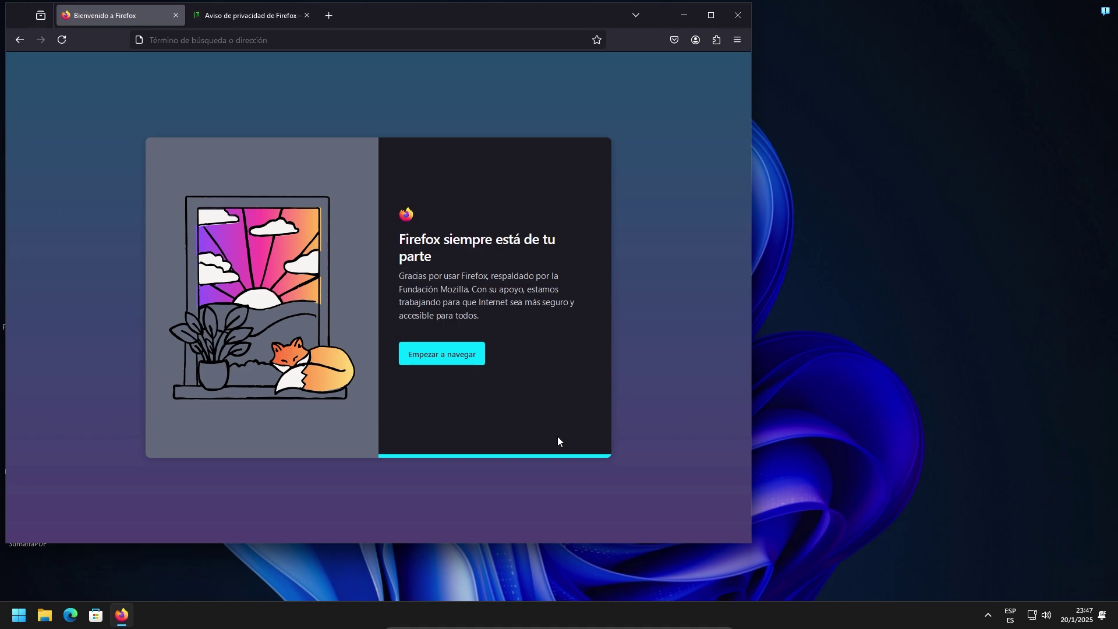
click(474, 364)
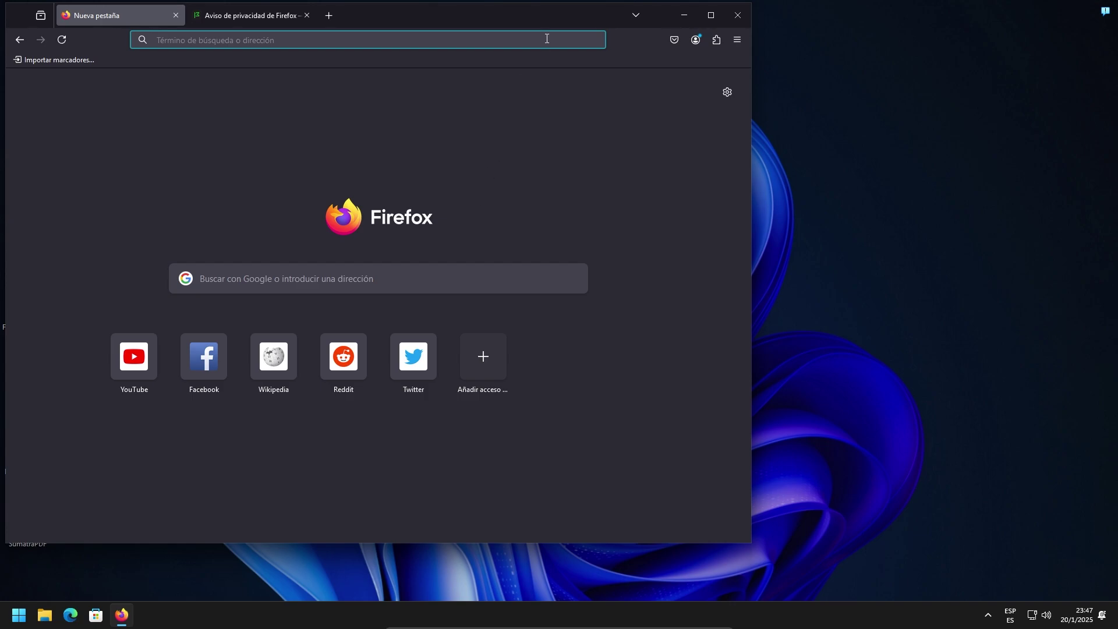
drag(555, 24, 772, 49)
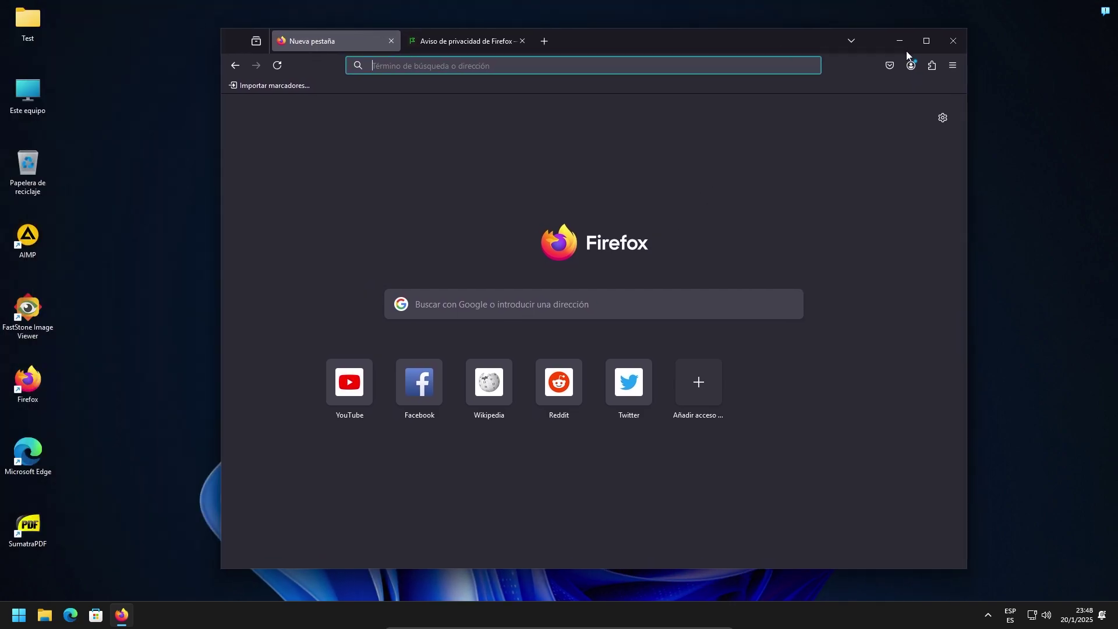
click(942, 51)
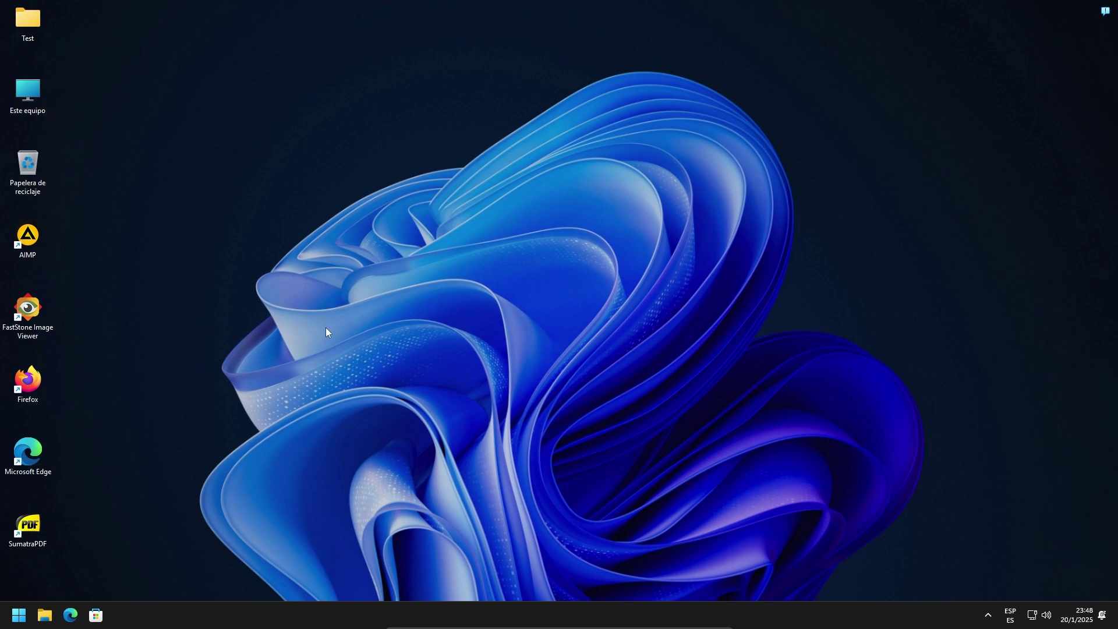